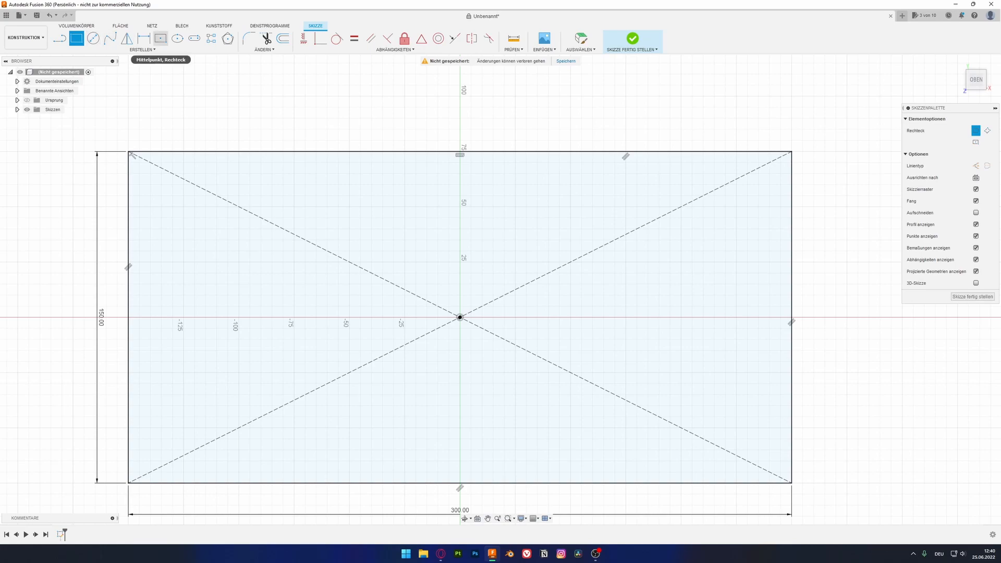
Step: Sketch a 290 by 140 mm centre rectangle at the origin inside the 300 by 150 mm rectangle
left_click(460, 318)
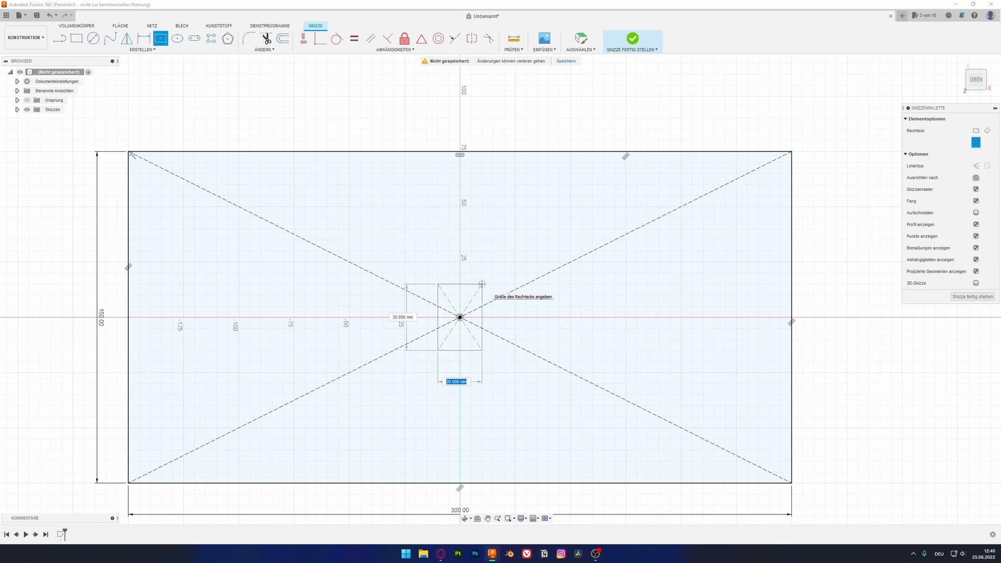
type("3")
key("Tab")
type("90")
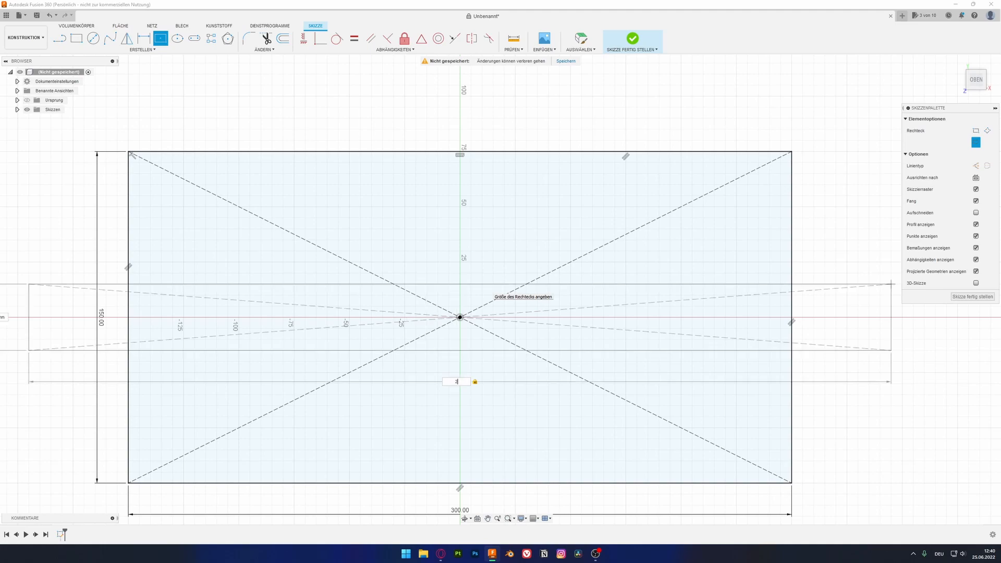
key("Tab")
type("140")
key("Return")
key("Escape")
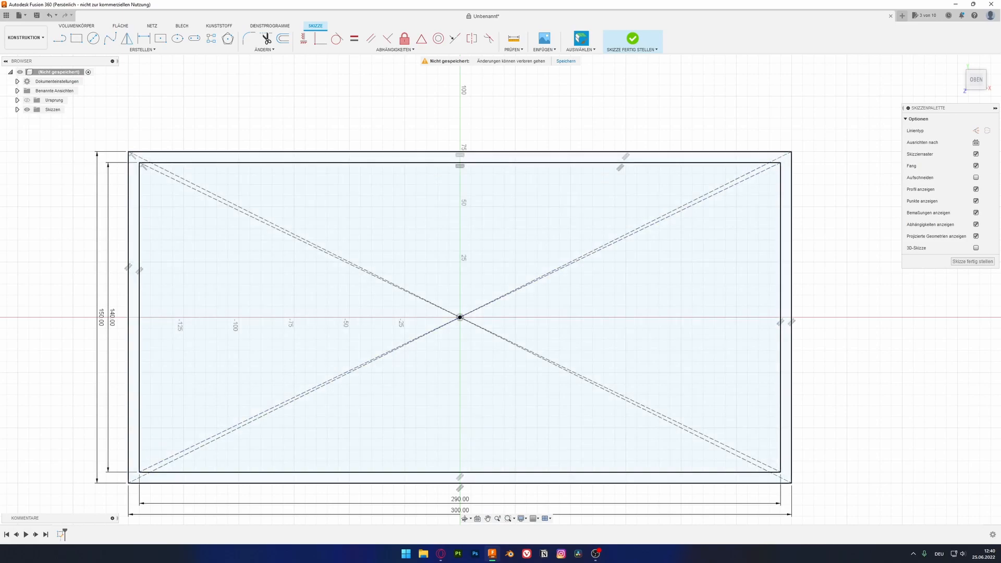
Step: Extrude the ring-shaped profile between the two rectangles 5 mm as a new body
left_click(786, 178)
key("e")
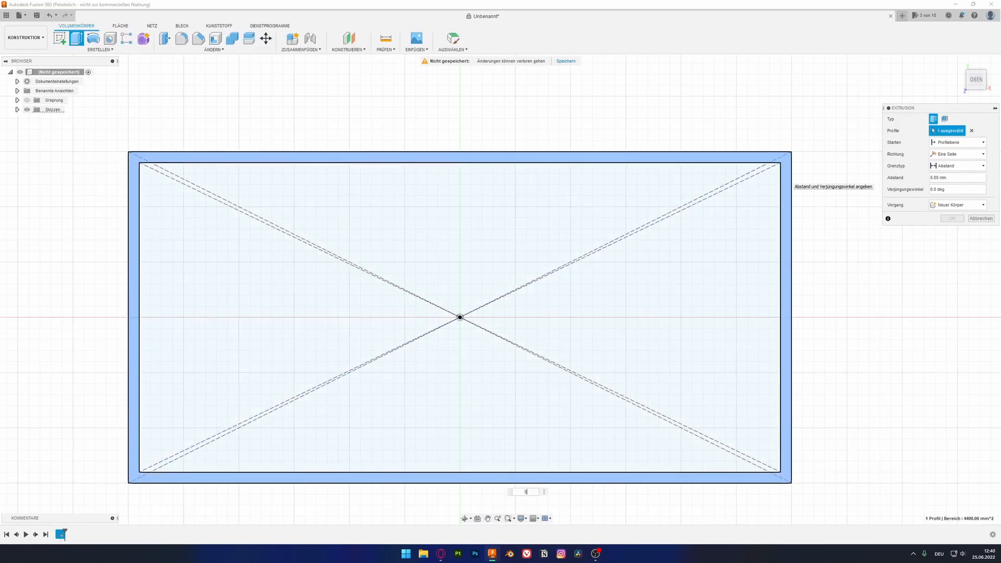
key("Return")
middle_click_drag(786, 178, 902, 69, "shift")
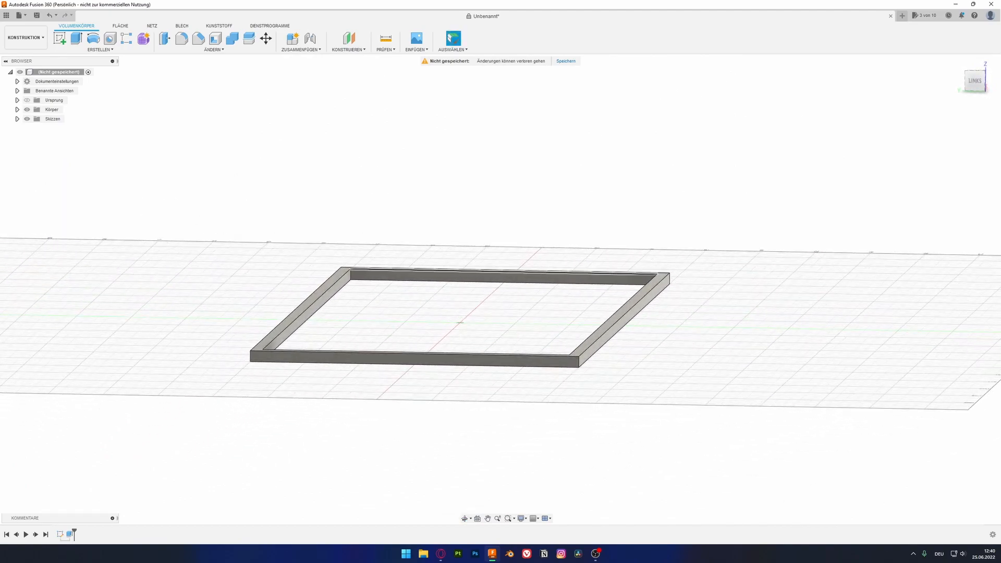
Step: Start a sketch on the inner face of a short frame side and draw a 0.5 mm line on its lower edge, about 0.5 mm from the corner
left_click(432, 273)
left_click(60, 39)
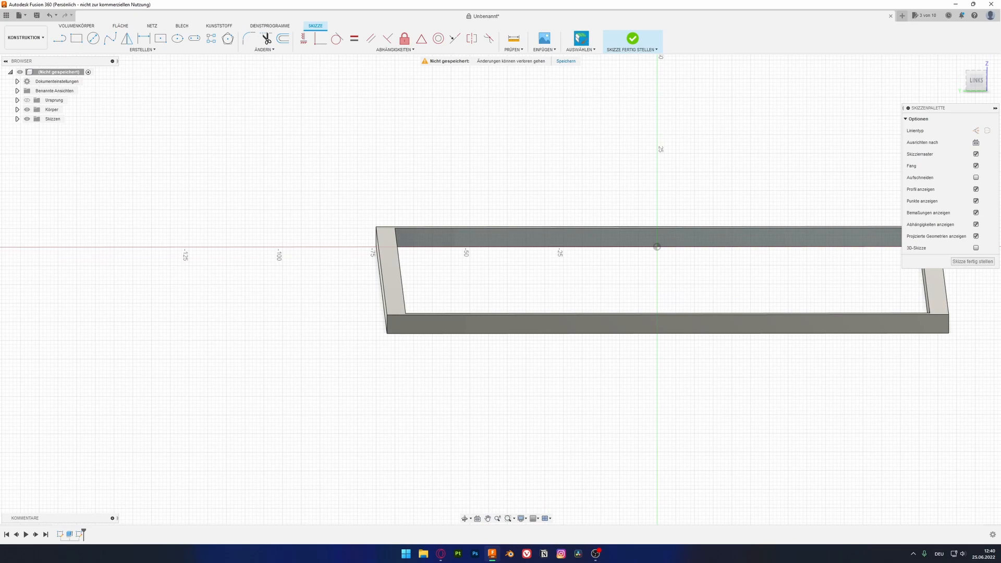
mouse_move(663, 292)
middle_mouse_down("shift")
mouse_move(620, 276)
mouse_move(660, 258)
mouse_move(647, 248)
mouse_move(604, 267)
middle_mouse_up("shift")
scroll(397, 280, "up", 10)
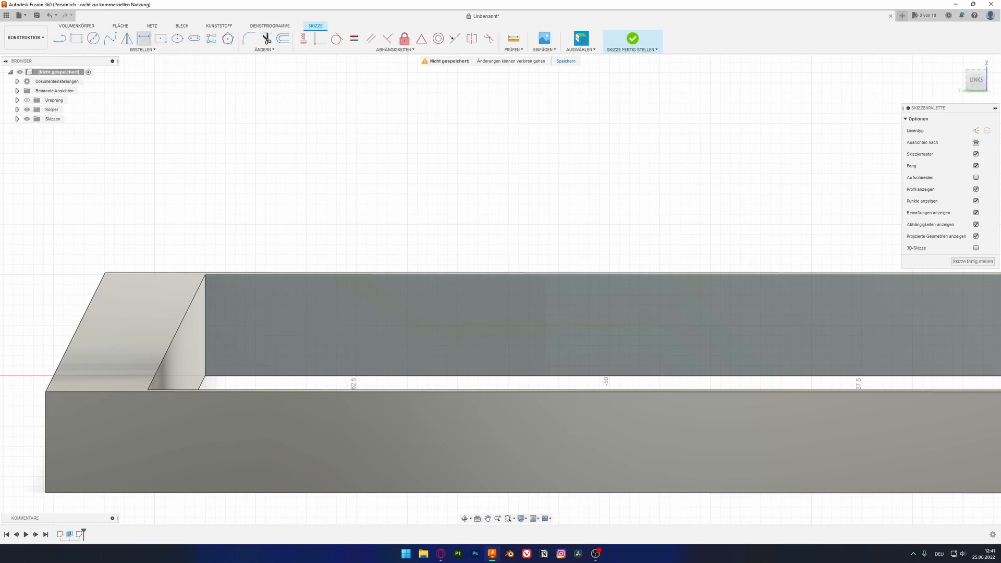
left_click(59, 39)
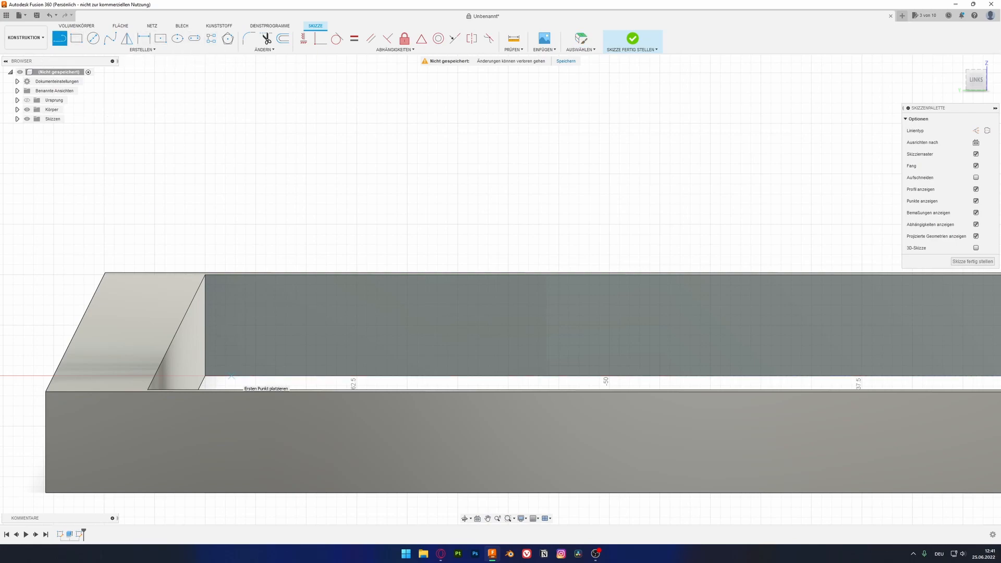
scroll(230, 367, "up", 5)
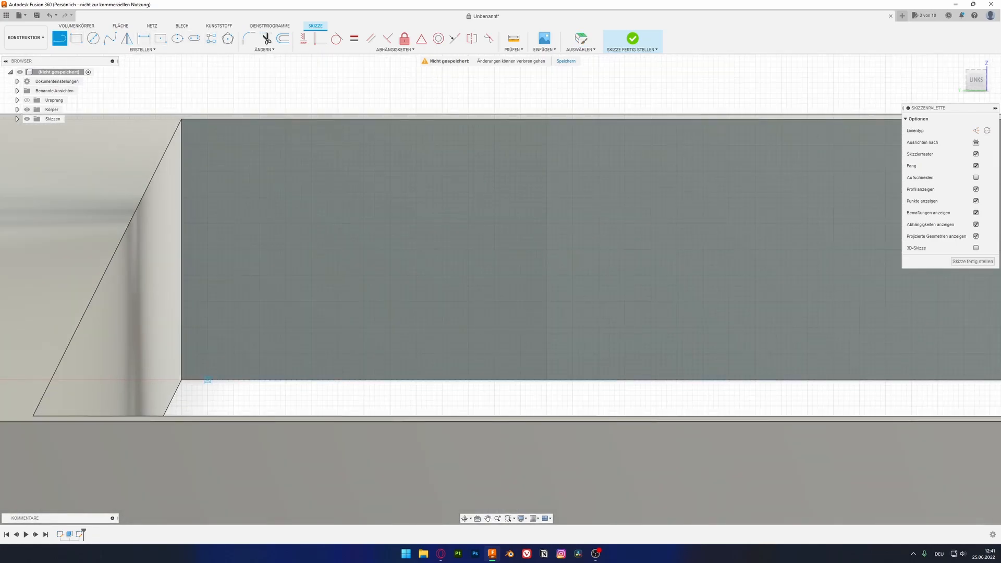
left_click(208, 380)
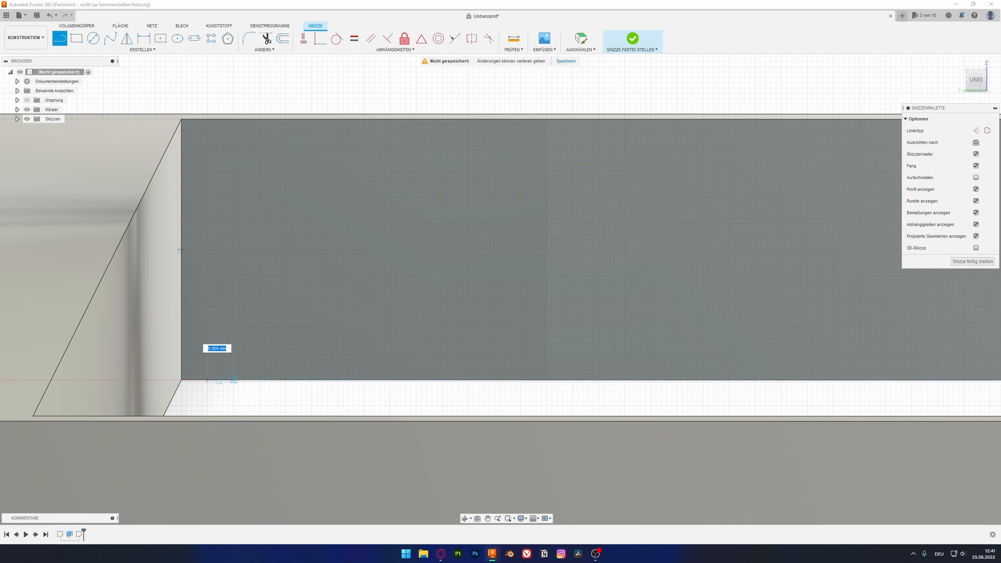
left_click(234, 380)
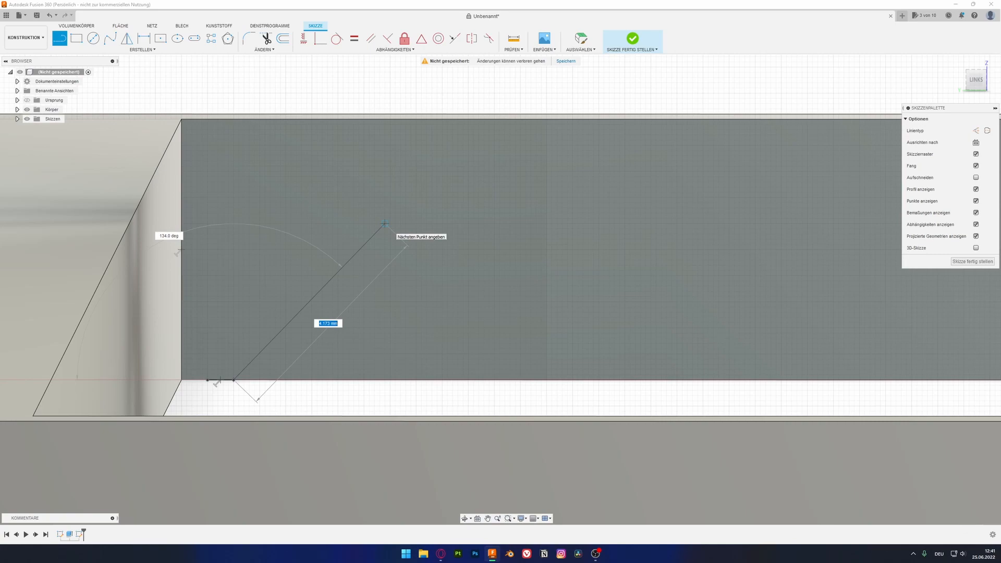
Step: Try a 5 mm line at 120° from the end of the short line and delete it again
type("30")
key("Return")
type("5")
key("Tab")
type("30")
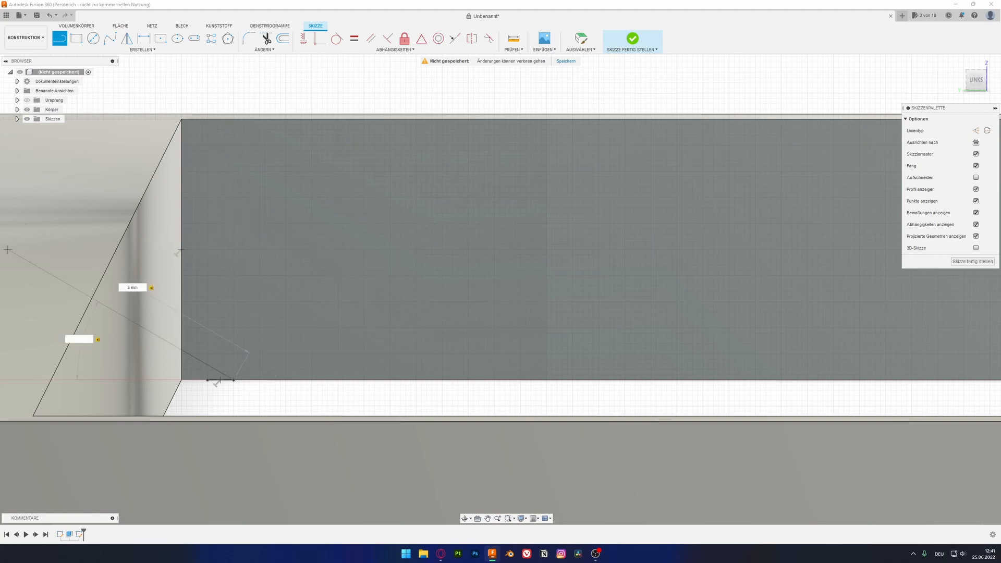
type("0")
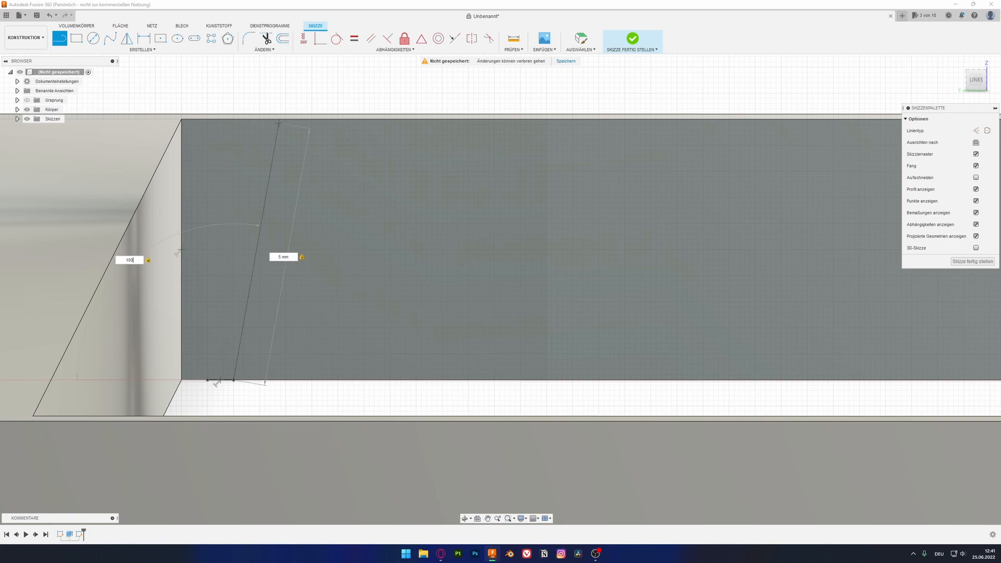
type("0")
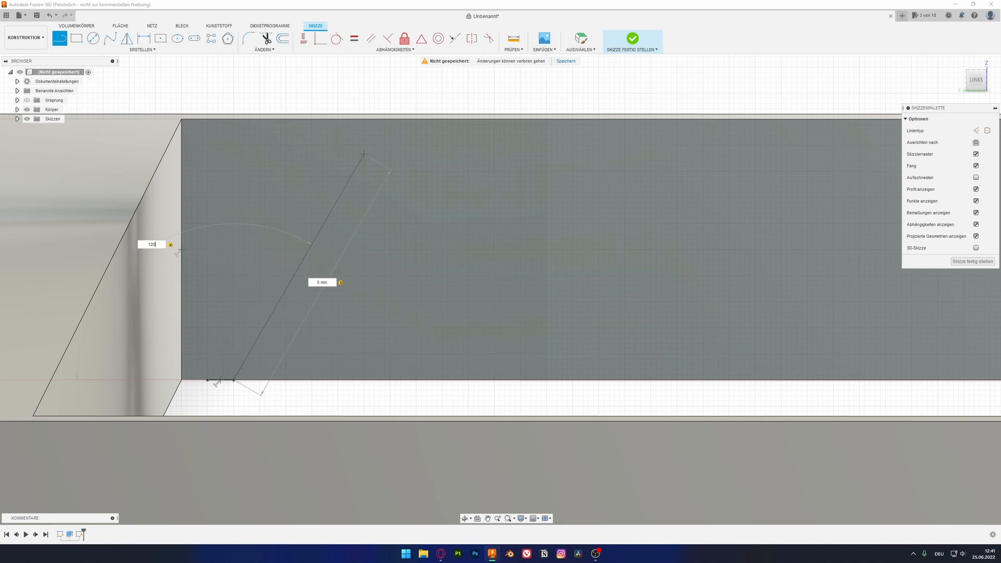
key("Tab")
key("Return")
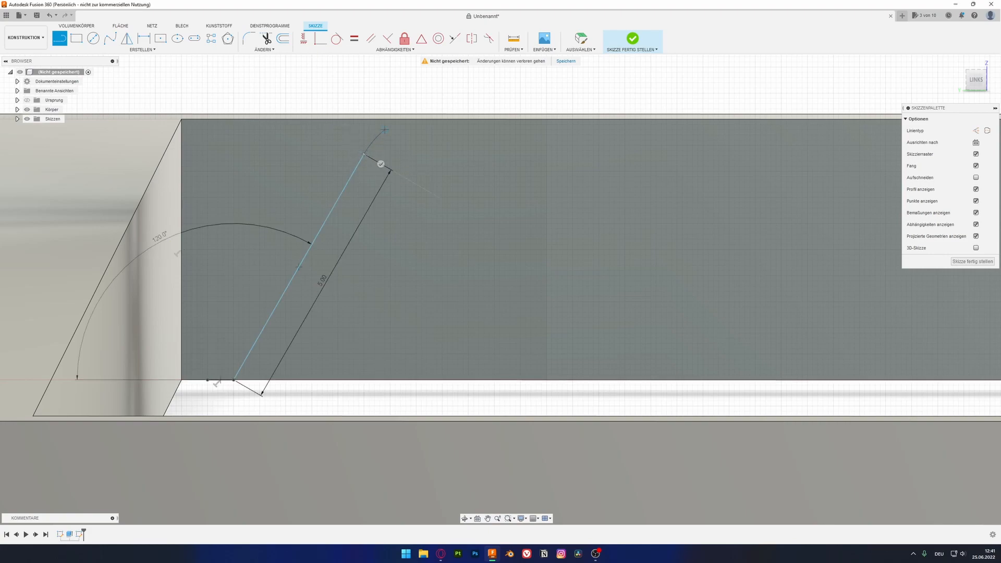
key("Escape")
mouse_move(364, 154)
left_mouse_down()
mouse_move(380, 154)
mouse_move(364, 154)
left_mouse_up()
key("Delete")
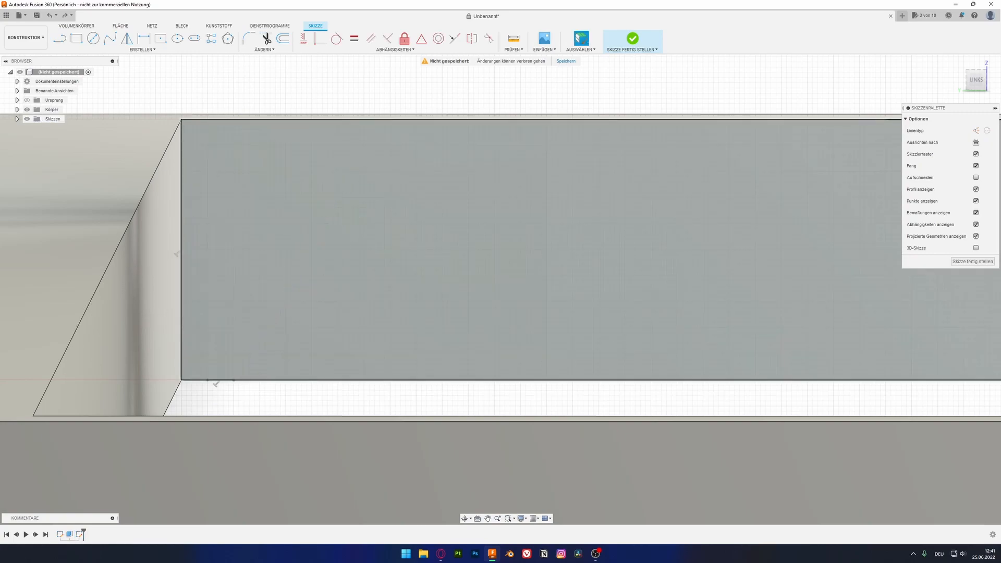
Step: Draw a line at 60° from the end of the short line farther from the corner up to the face's upper edge
key("l")
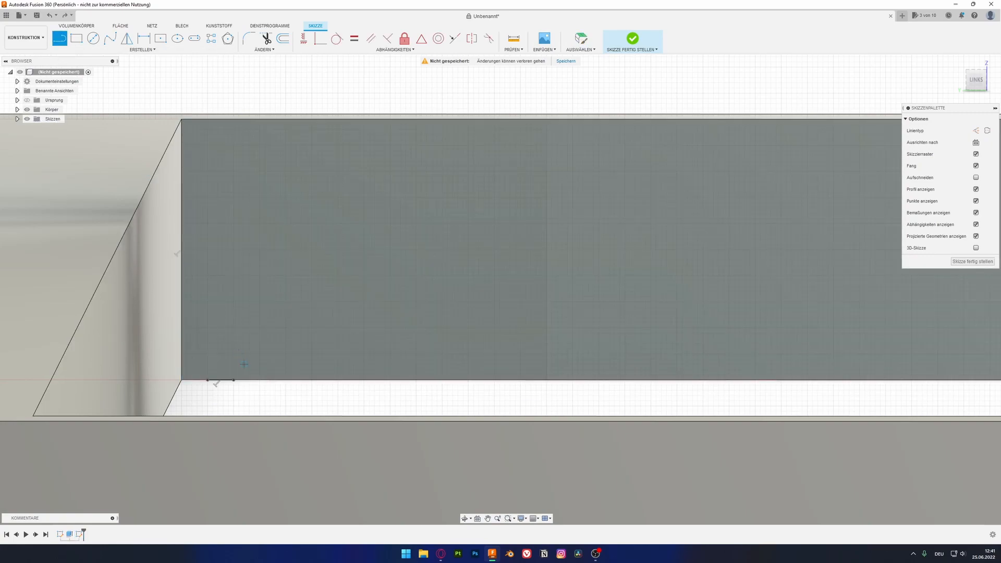
left_click(233, 380)
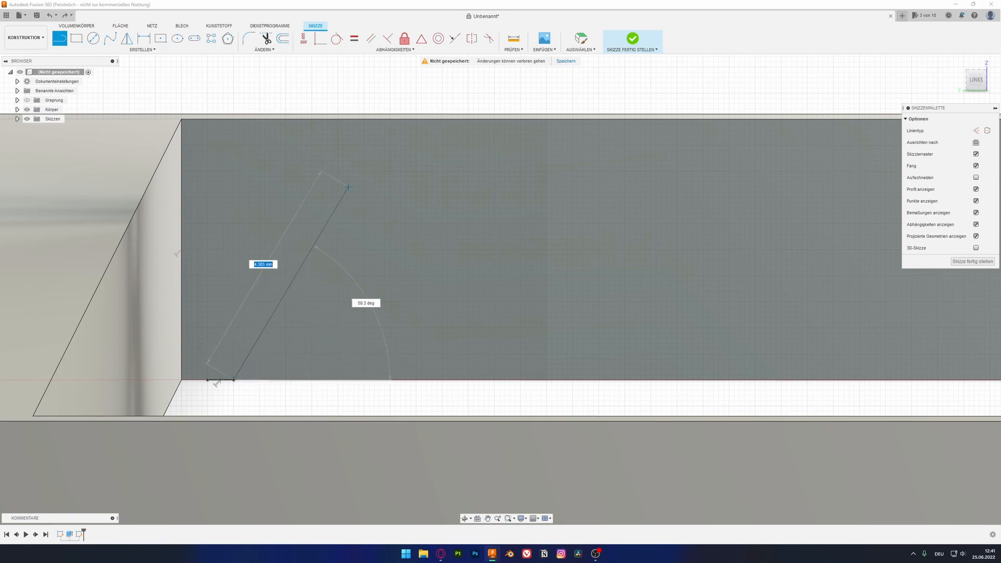
key("Tab")
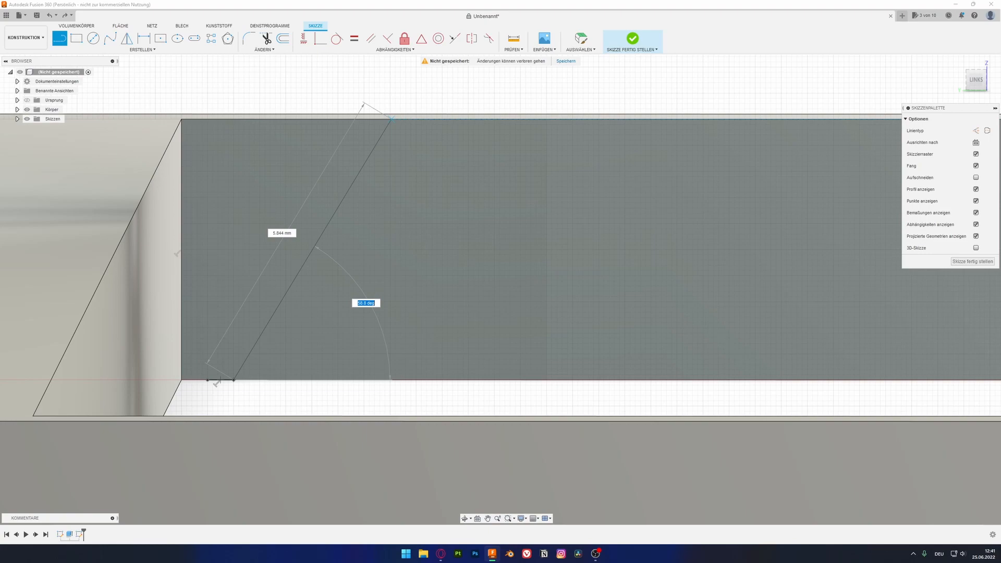
type("110")
key("Tab")
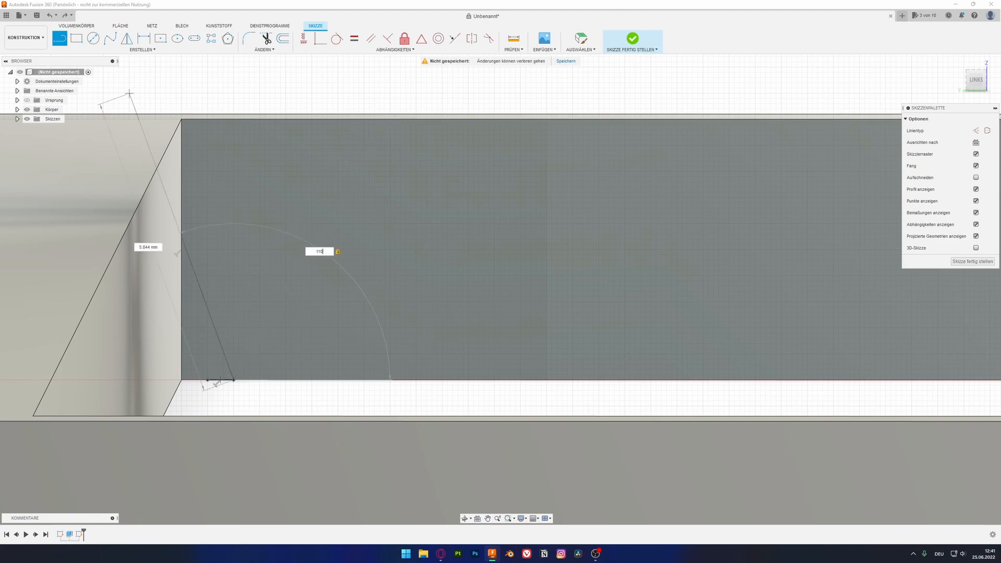
key("BackSpace")
type("90")
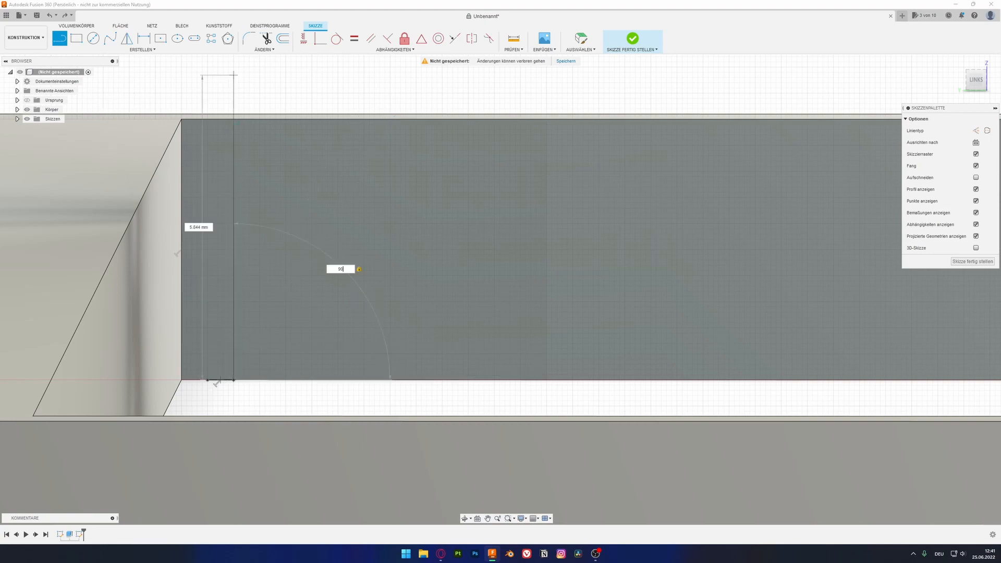
type("80")
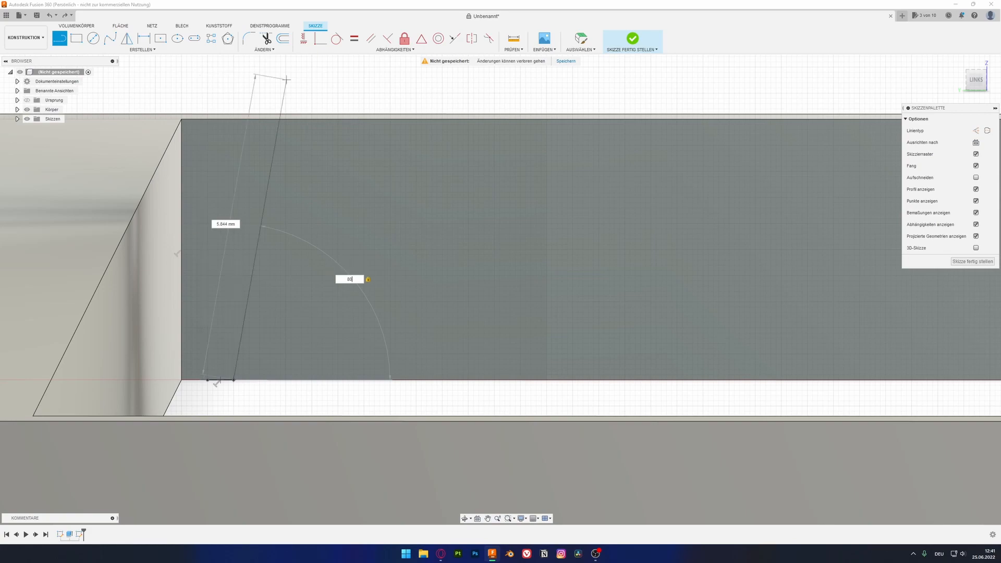
type("70")
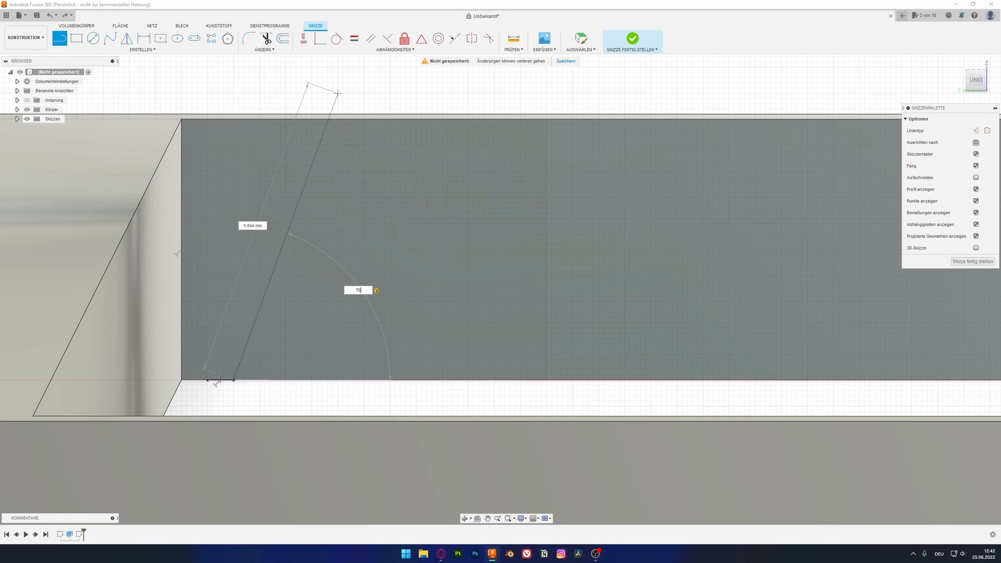
left_click(384, 119)
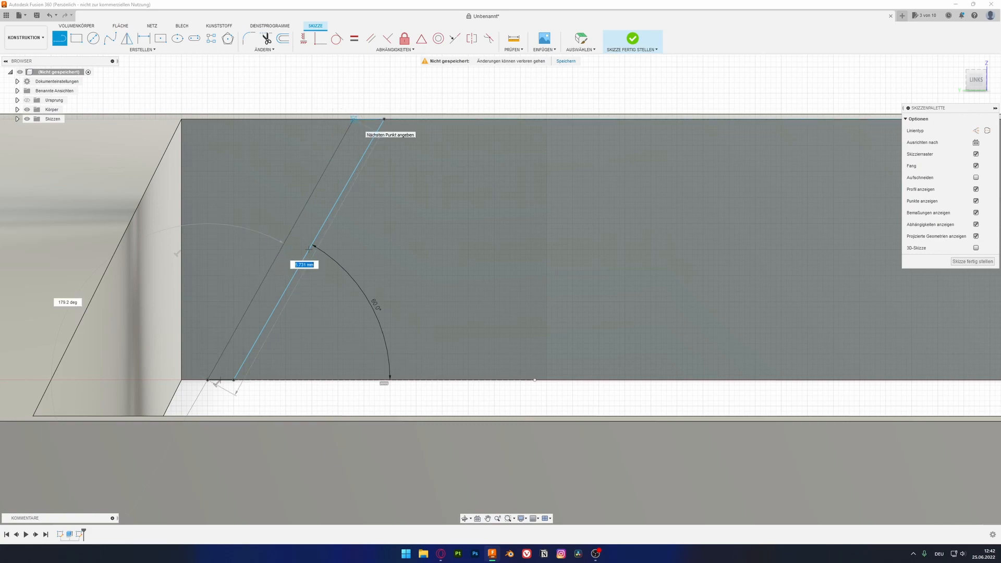
Step: Draw a parallel slanted line from the short line's other end to the upper edge and close the profile along that edge
left_click(358, 119)
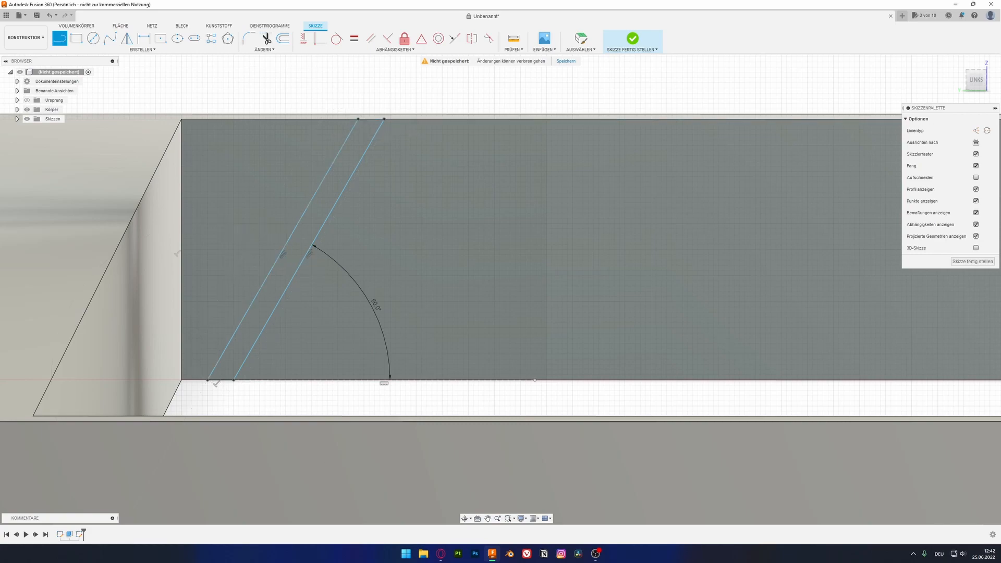
left_click(358, 120)
left_click(384, 120)
scroll(358, 125, "up", 2)
key("Escape")
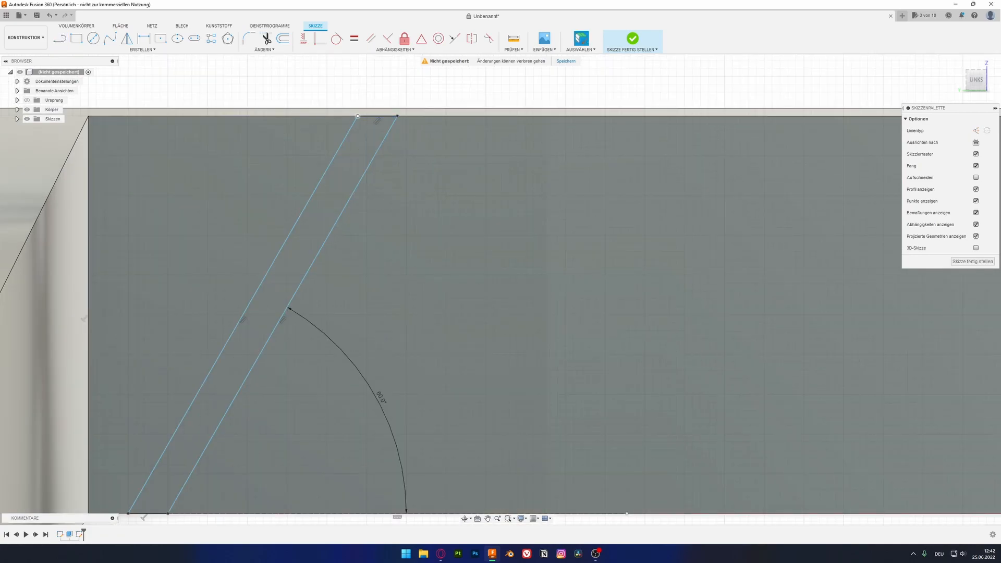
Step: Round the two upper corners of the slanted profile with 0.10 mm sketch fillets
left_click(248, 38)
left_click(357, 115)
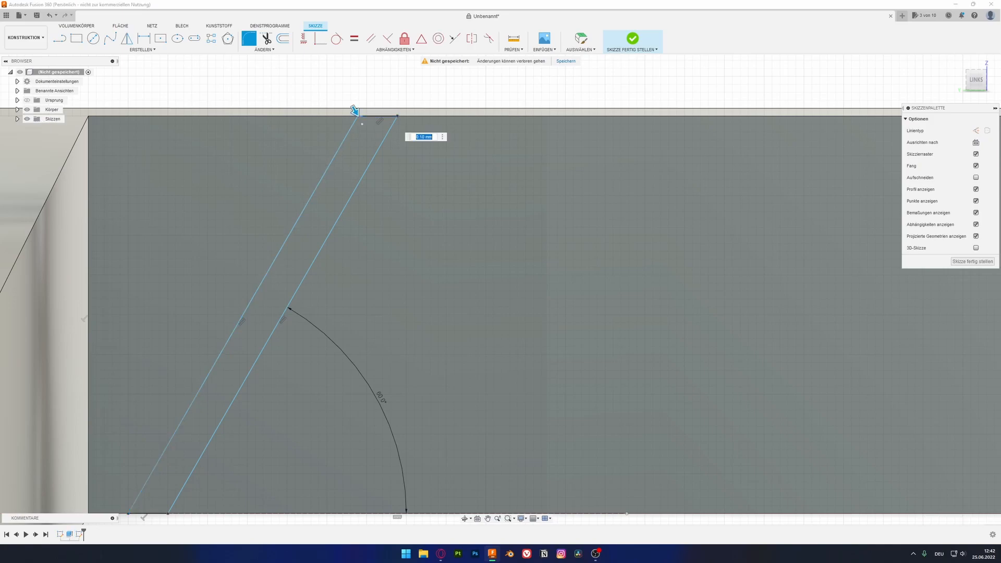
left_click(396, 116)
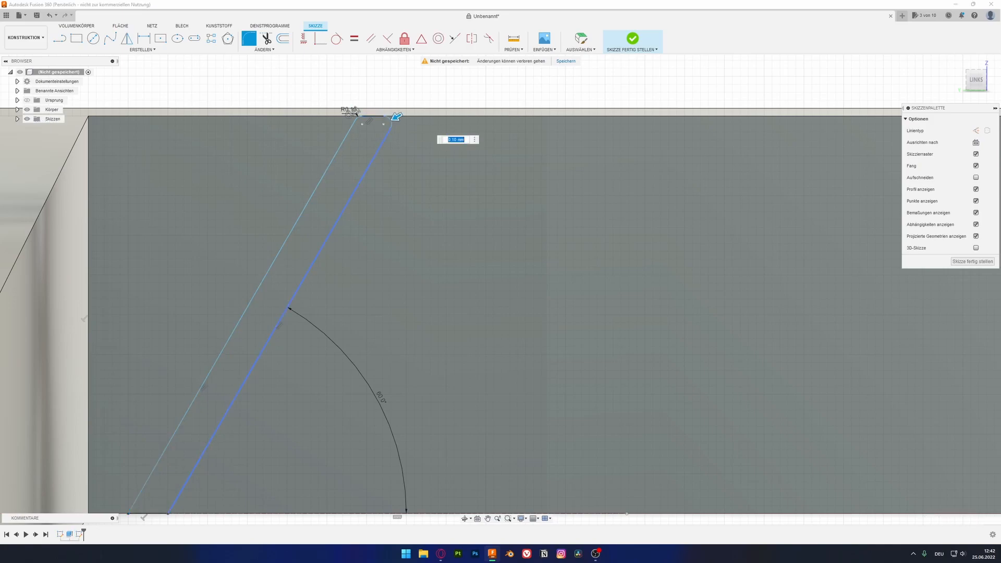
Step: Round the two lower corners of the slanted profile with 0.10 mm fillets and confirm the fillets
middle_click_drag(396, 344, 648, 115)
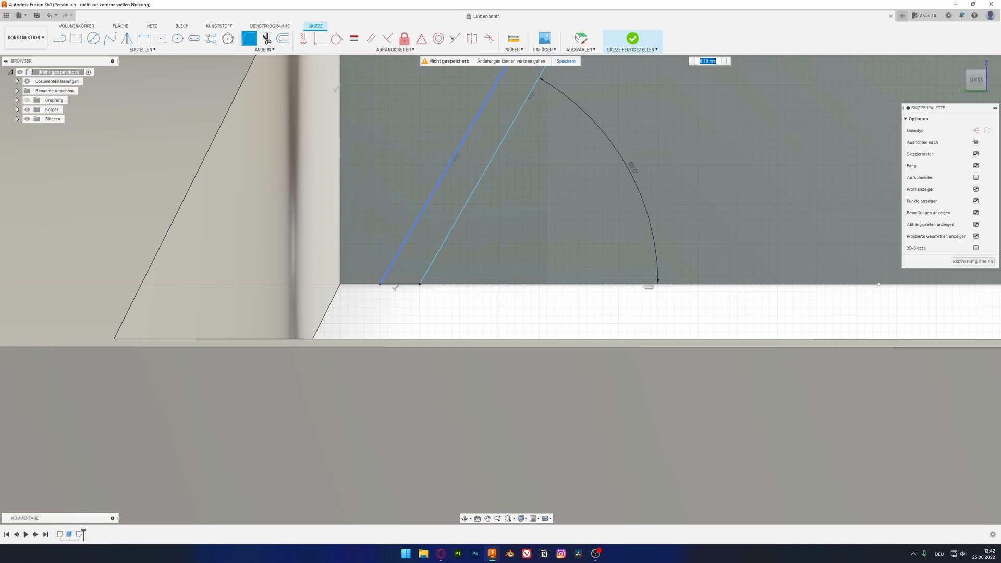
left_click(380, 283)
left_click(426, 272)
left_click(411, 284)
scroll(421, 288, "down", 3)
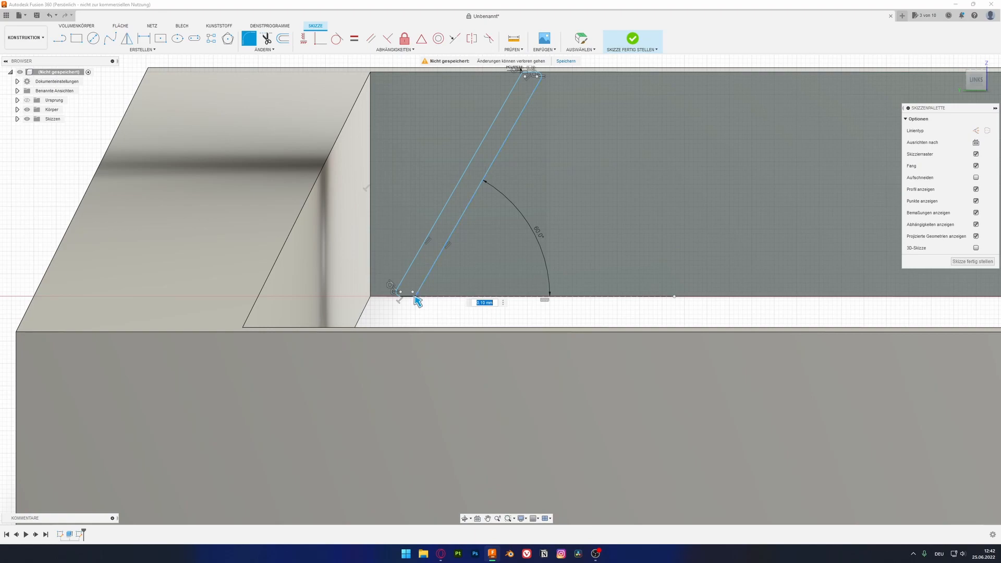
scroll(529, 79, "up", 2)
middle_click_drag(528, 75, 506, 135)
scroll(506, 134, "up", 5)
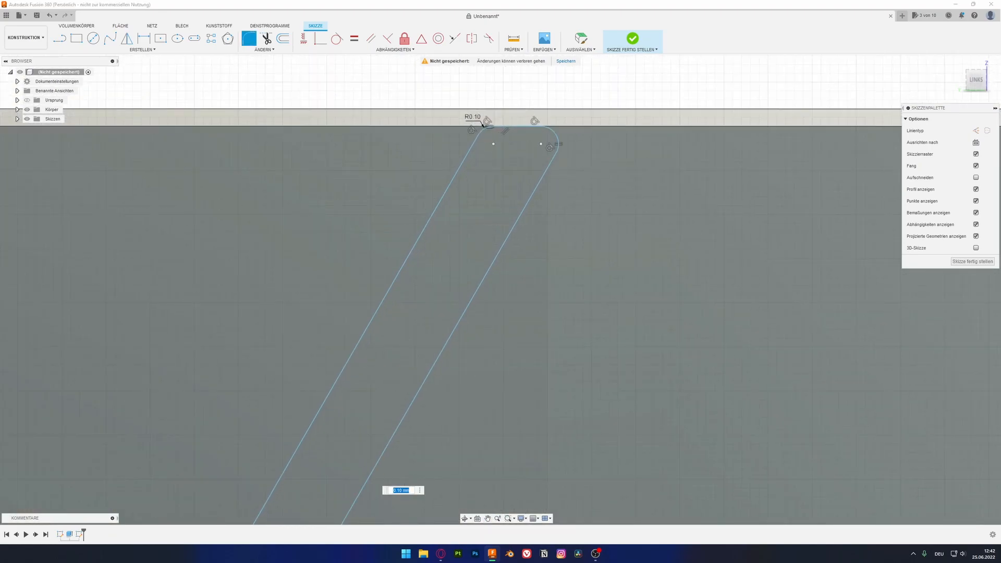
middle_click_drag(438, 373, 485, 217)
scroll(471, 276, "down", 3)
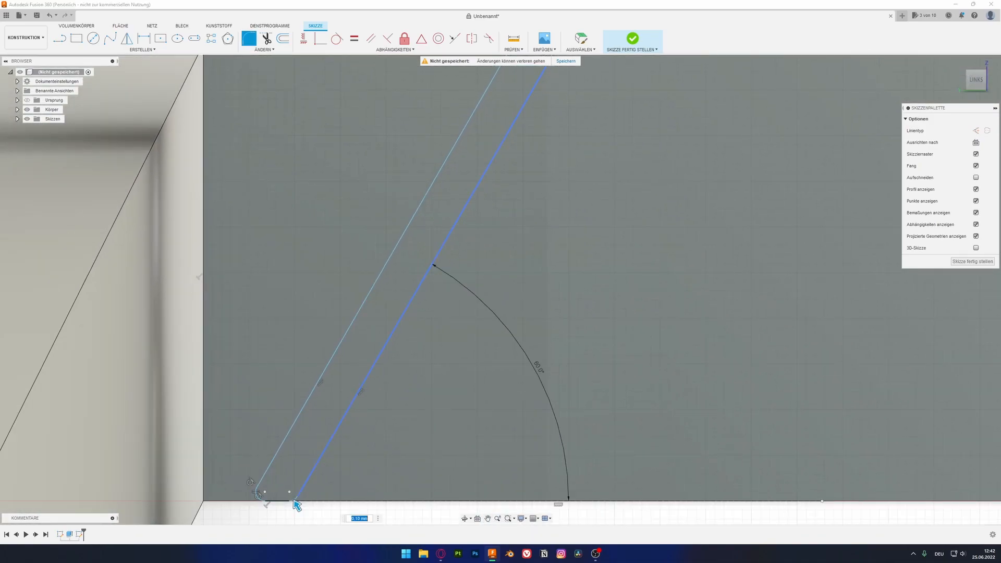
key("Return")
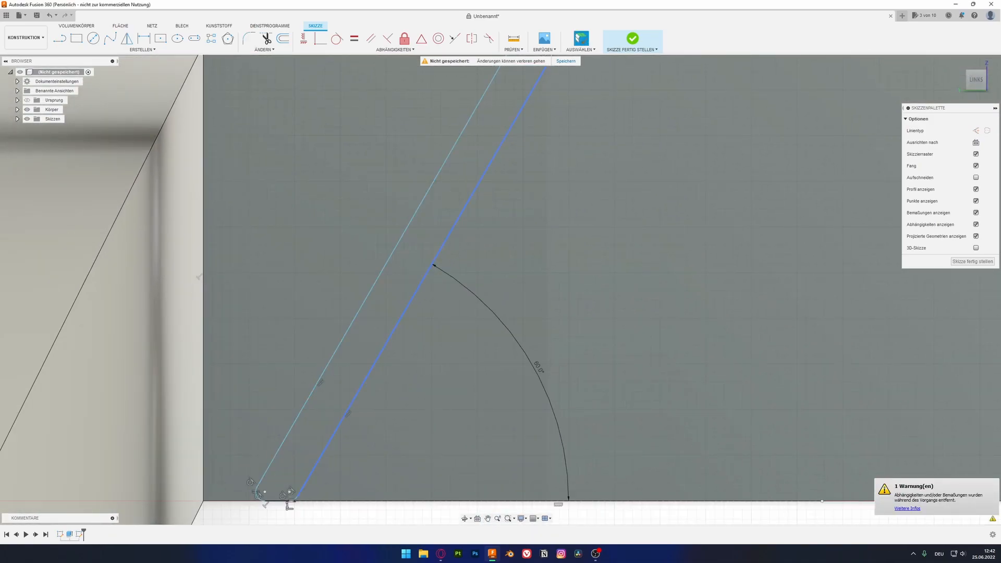
Step: Start extruding the slanted slat profile along the frame's long side, out to 234 mm
left_click(287, 498)
key("e")
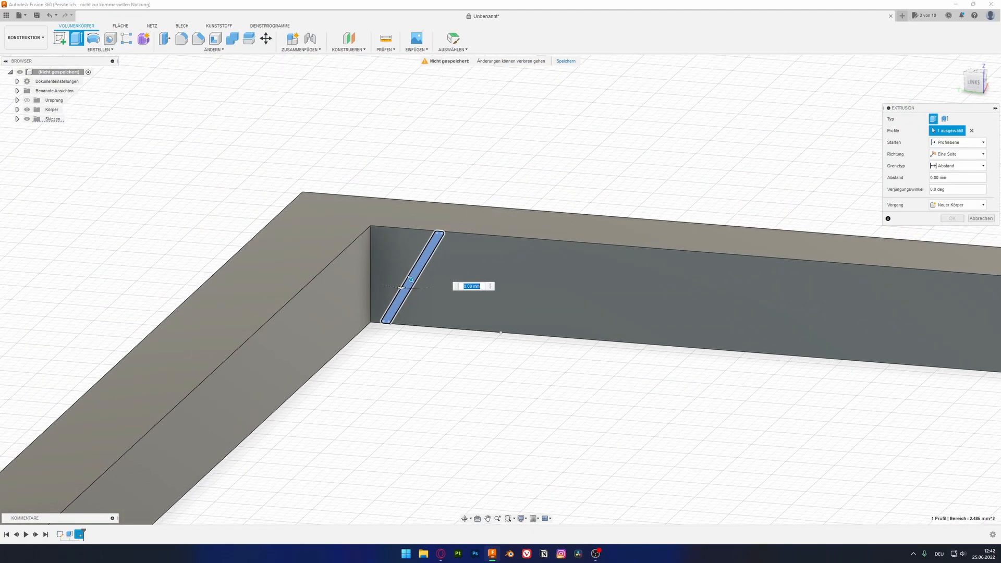
left_click_drag(411, 279, 188, 447)
middle_click_drag(194, 456, 533, 163)
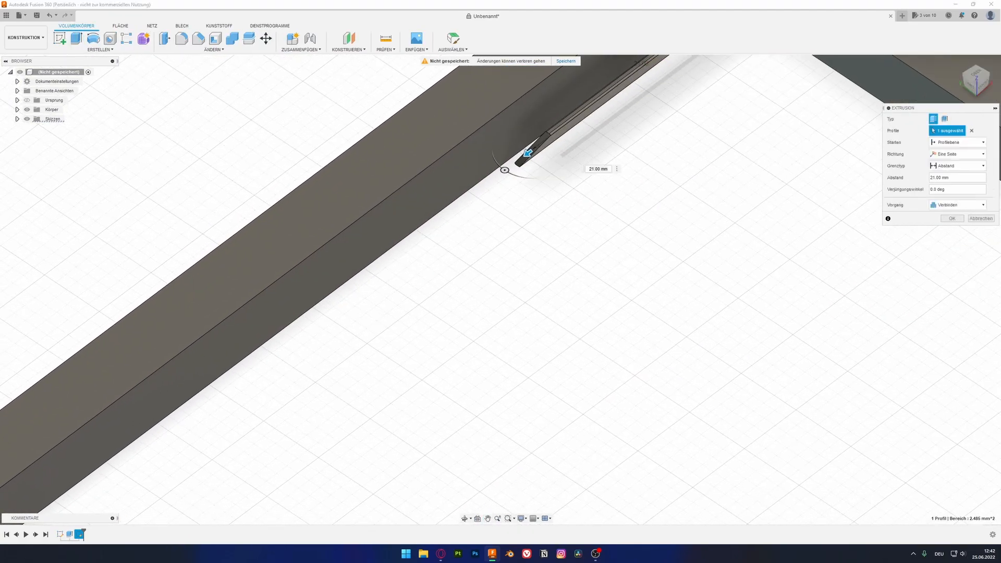
scroll(538, 174, "down", 6)
left_click_drag(533, 175, 265, 375)
middle_click_drag(265, 375, 656, 71)
left_click_drag(656, 71, 209, 404)
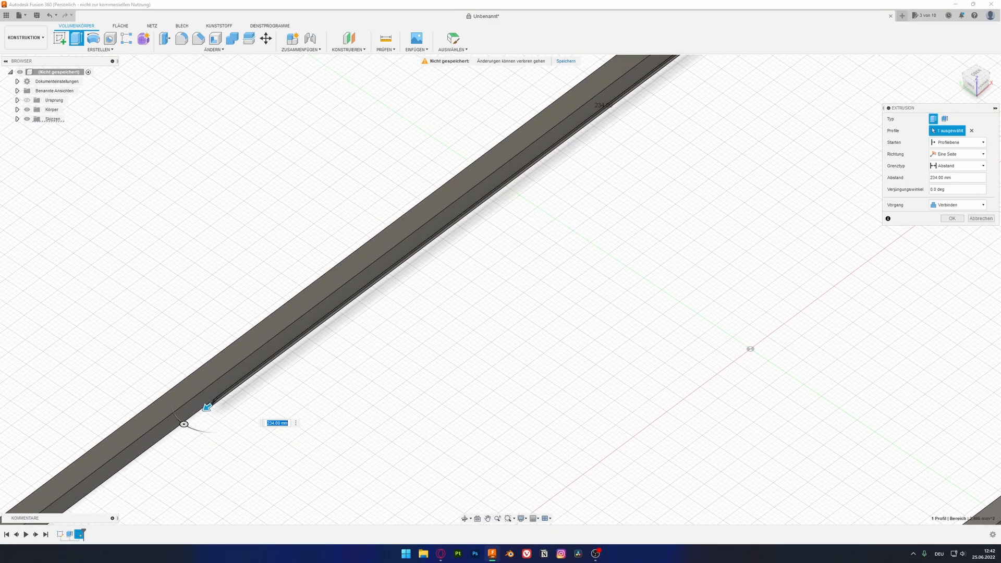
Step: Extend the slat extrusion to 290 mm at the opposite inner face and create it as a new body
middle_click_drag(209, 404, 463, 162)
left_click_drag(463, 163, 291, 291)
middle_click_drag(291, 290, 130, 293, "shift")
scroll(293, 287, "up", 5)
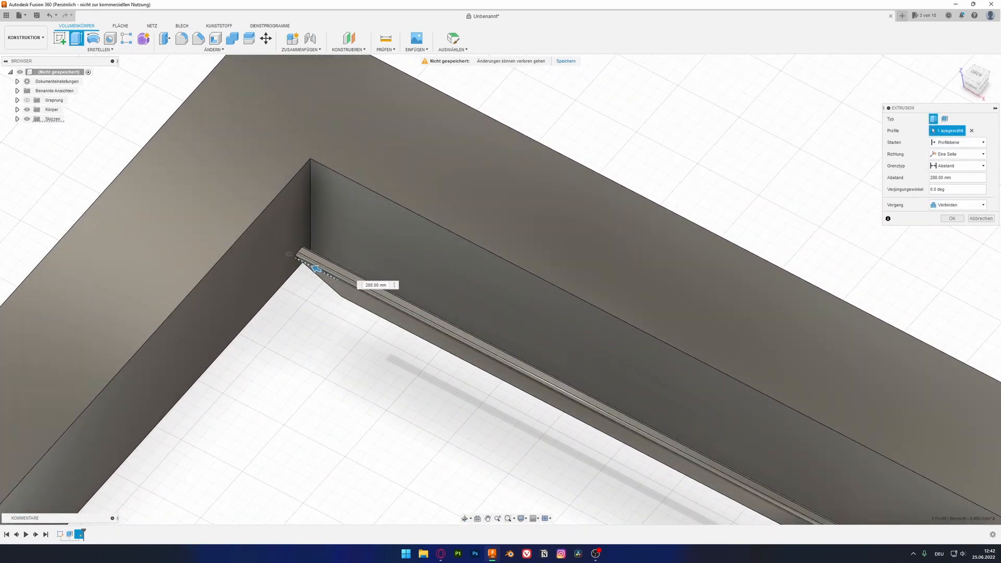
left_click_drag(316, 269, 268, 251)
middle_click_drag(268, 251, 365, 245, "shift")
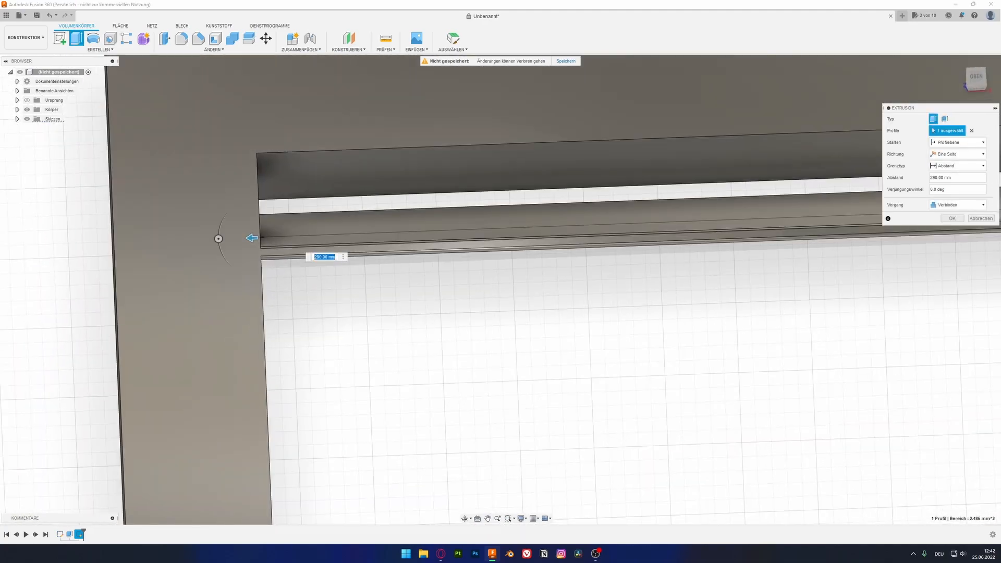
left_click(958, 205)
left_click(952, 242)
left_click(952, 219)
Step: Set up a rectangular body pattern of the slat across the frame's width with a distance of -135 mm
middle_click_drag(448, 292, 488, 453, "shift")
scroll(675, 282, "down", 8)
middle_click_drag(769, 274, 683, 392)
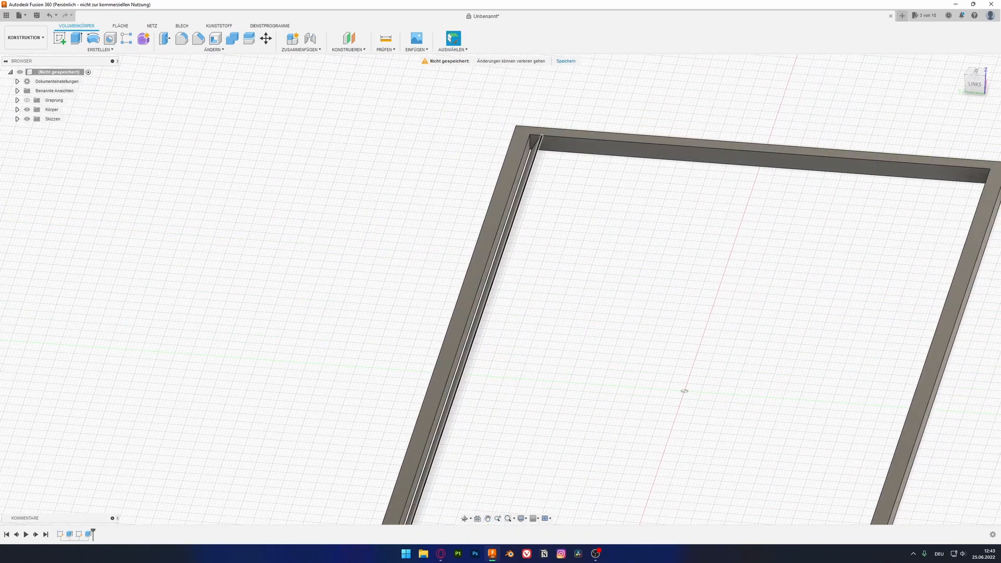
left_click(17, 109)
left_click(60, 129)
right_click(61, 128)
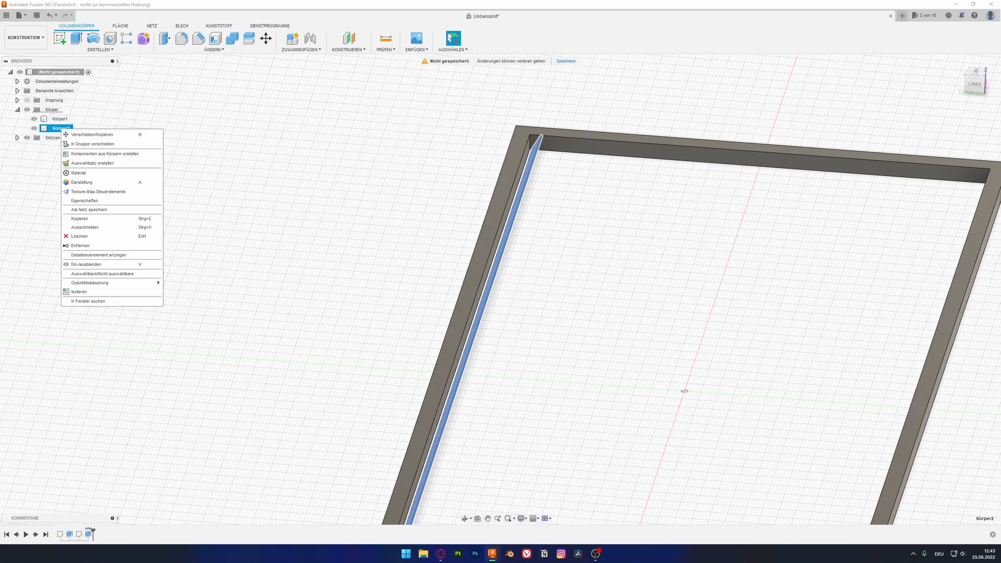
left_click(126, 38)
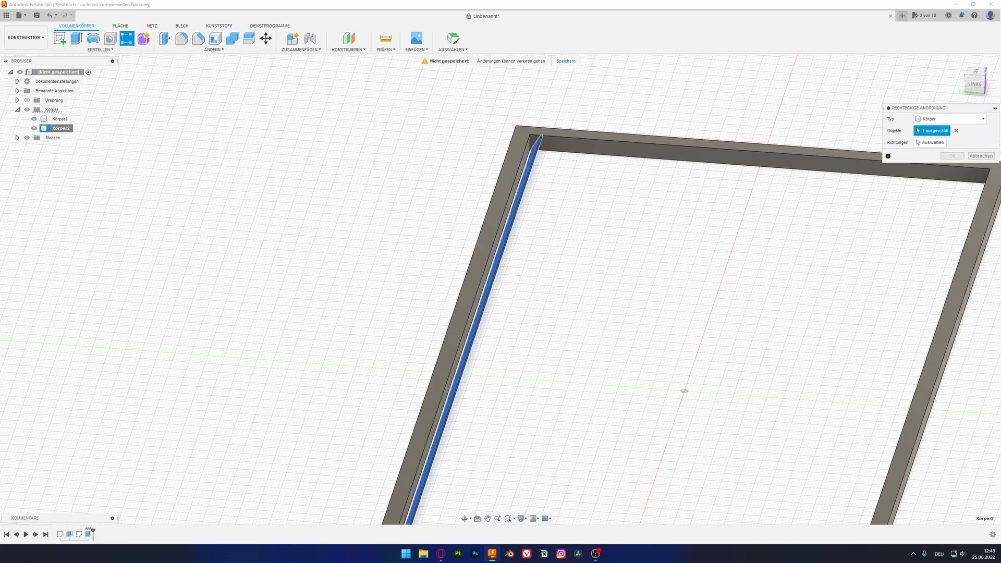
middle_click_drag(626, 366, 554, 333)
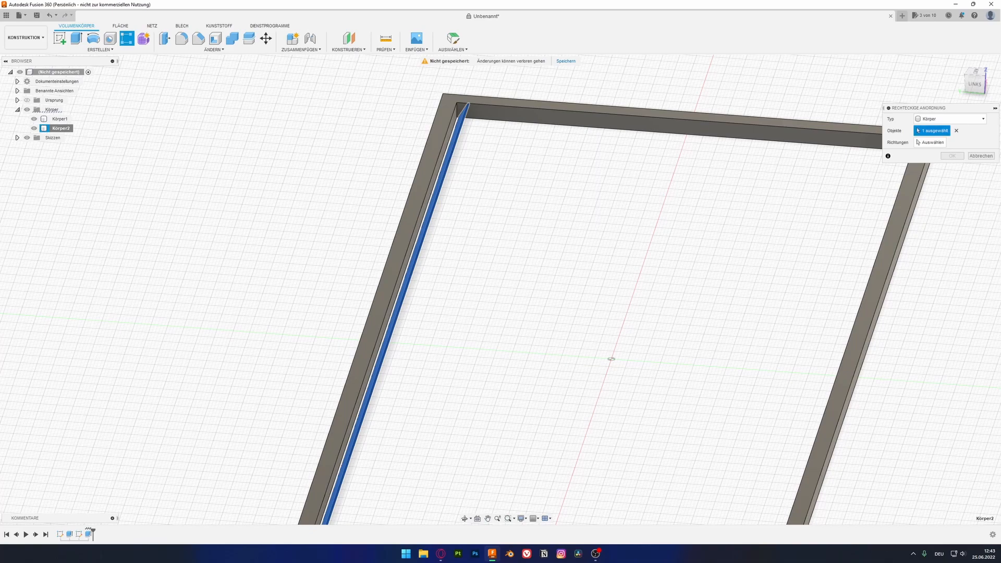
left_click(931, 142)
left_click(384, 329)
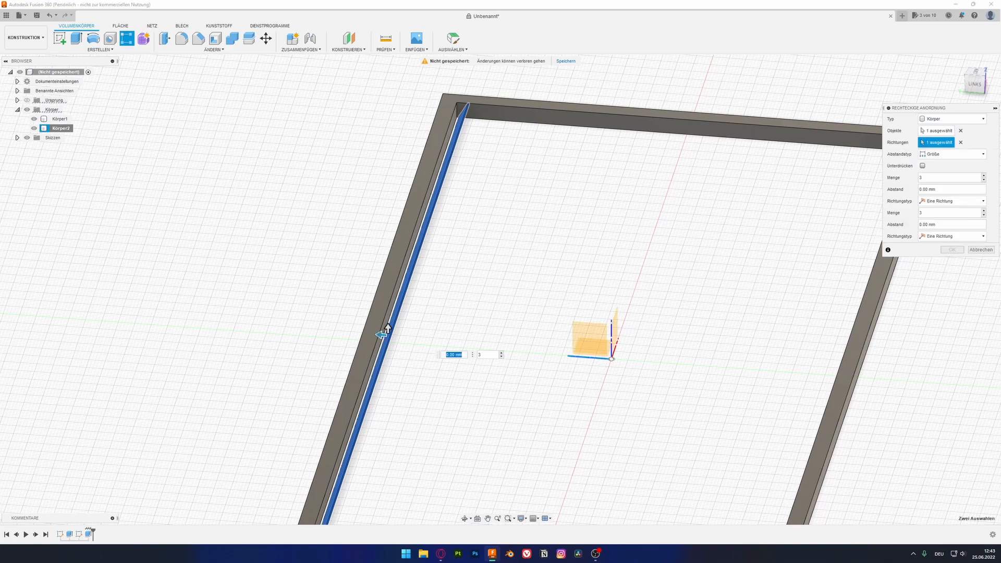
left_click_drag(384, 335, 499, 343)
left_click_drag(836, 368, 839, 369)
Step: Compare the gap beside the original slat with the gap beside the last patterned slat at the opposite long side
scroll(823, 335, "up", 3)
middle_click_drag(823, 334, 863, 307, "shift")
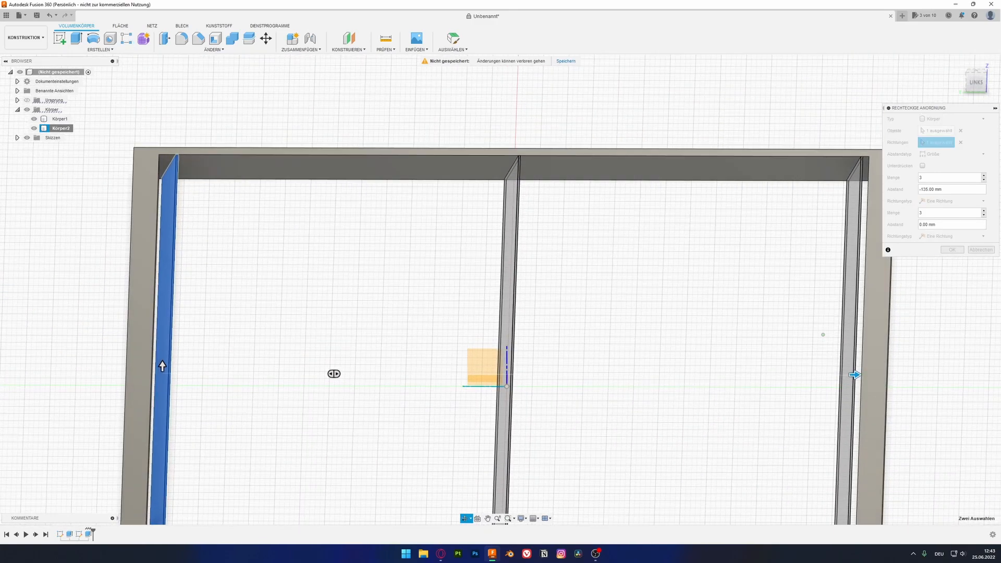
scroll(183, 225, "up", 5)
scroll(99, 135, "up", 1)
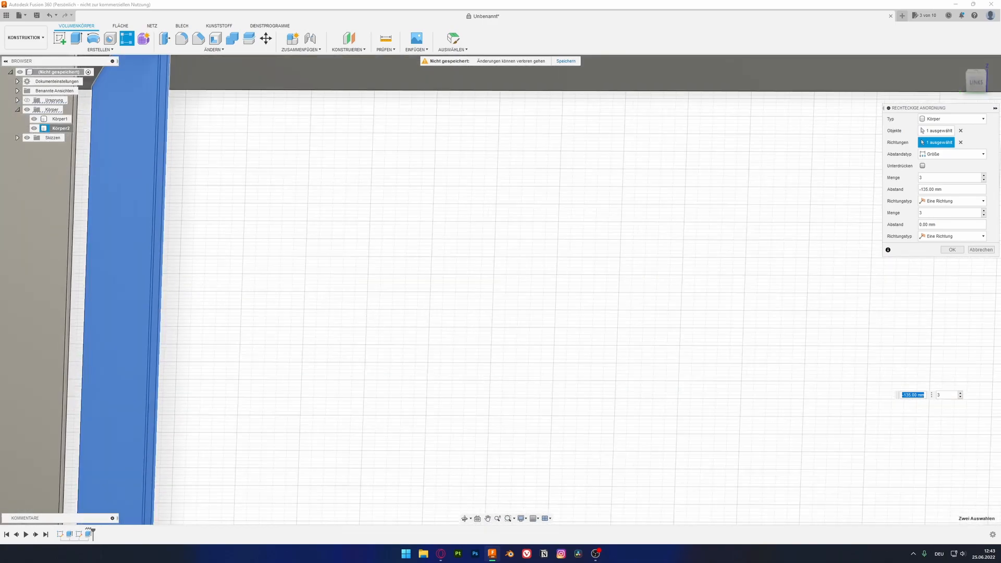
scroll(86, 183, "up", 5)
middle_click_drag(86, 182, 208, 256)
scroll(205, 256, "down", 12)
scroll(433, 250, "up", 10)
middle_click_drag(506, 249, 839, 209)
scroll(316, 315, "up", 2)
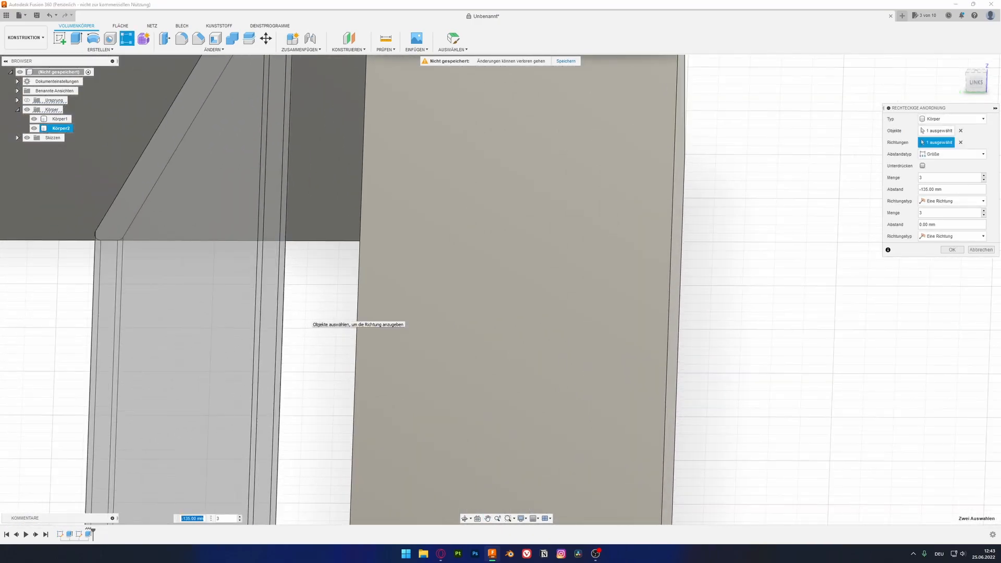
scroll(316, 315, "down", 3)
middle_click_drag(316, 316, 378, 114)
scroll(388, 208, "down", 5)
scroll(360, 349, "down", 8)
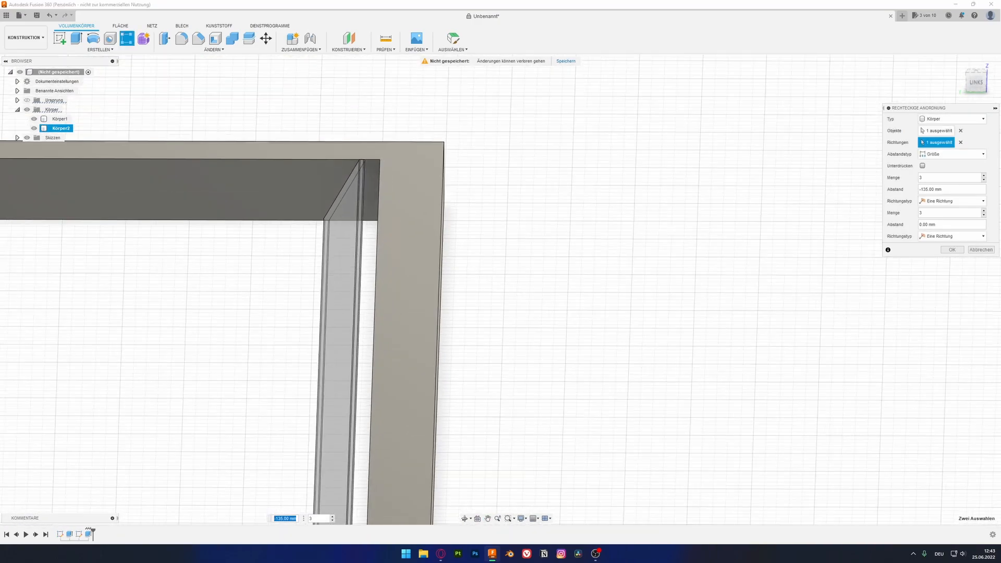
middle_click_drag(360, 350, 420, 155)
Step: Adjust the slat pattern's distance to -135.50 mm, moving the last slat closer to the long side
left_click(409, 322)
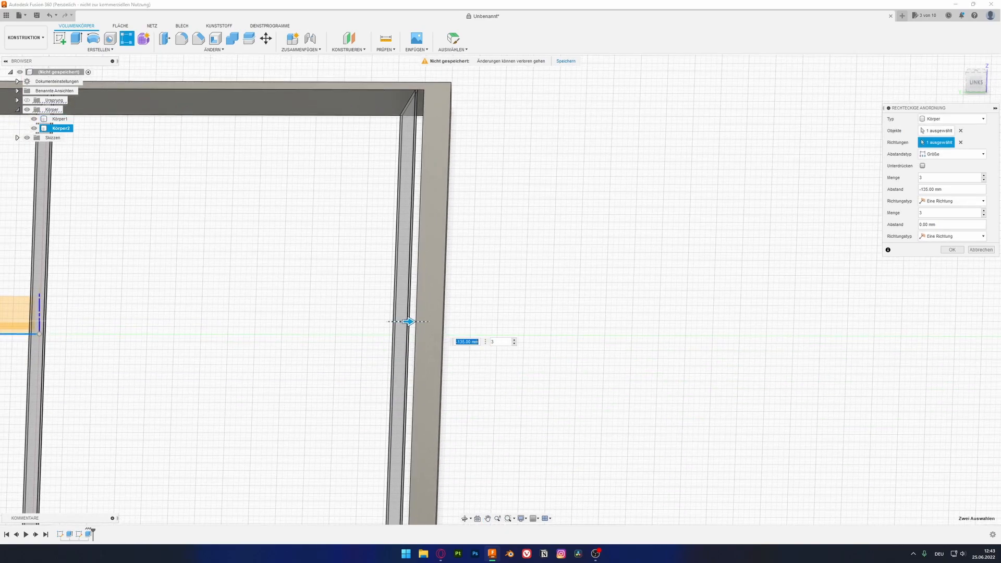
key("Tab")
scroll(401, 322, "up", 5)
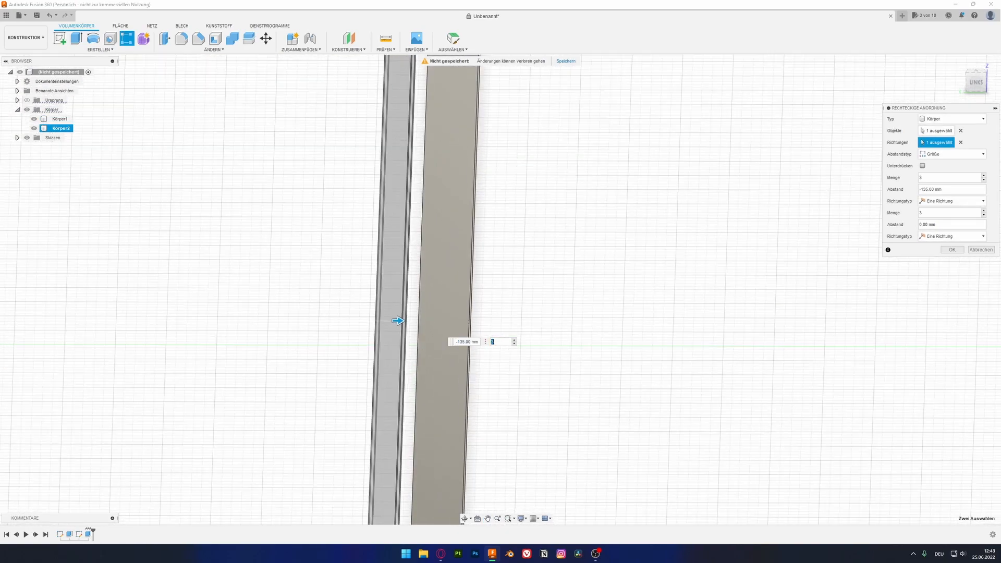
left_click_drag(389, 318, 398, 318)
Step: Set the slat pattern's quantity to 28 and complete the pattern
scroll(409, 333, "down", 10)
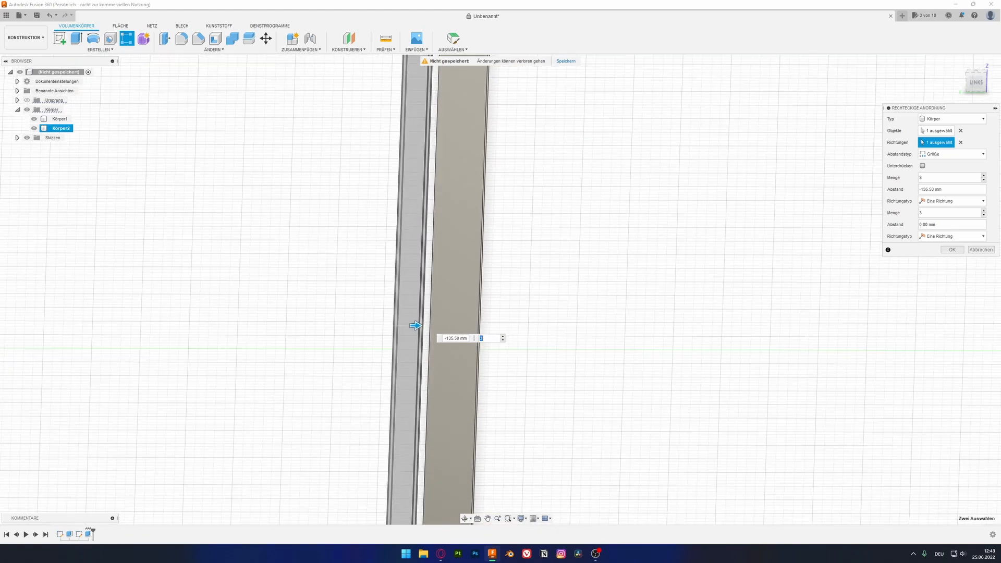
middle_click_drag(410, 334, 421, 335)
scroll(285, 365, "up", 6)
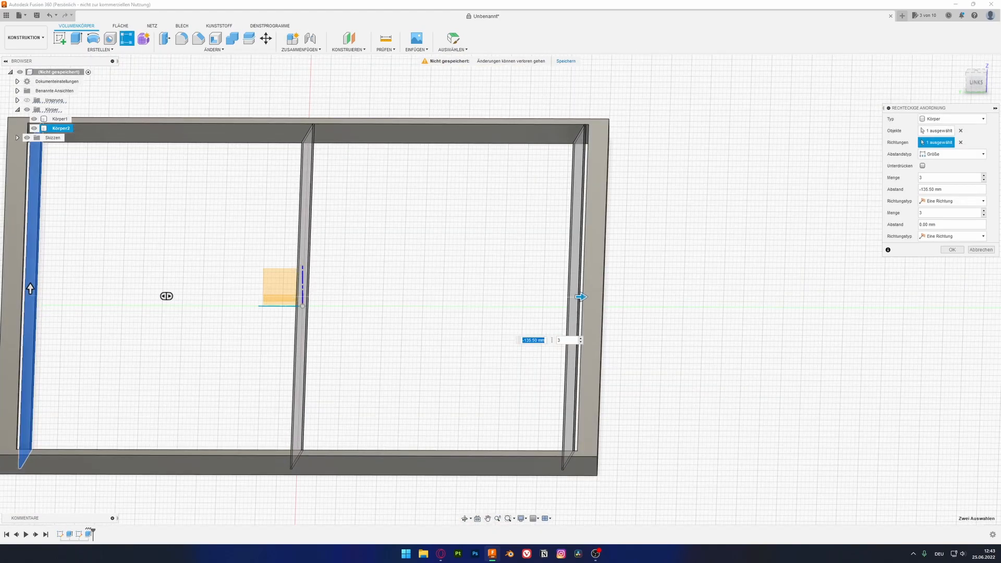
type("4")
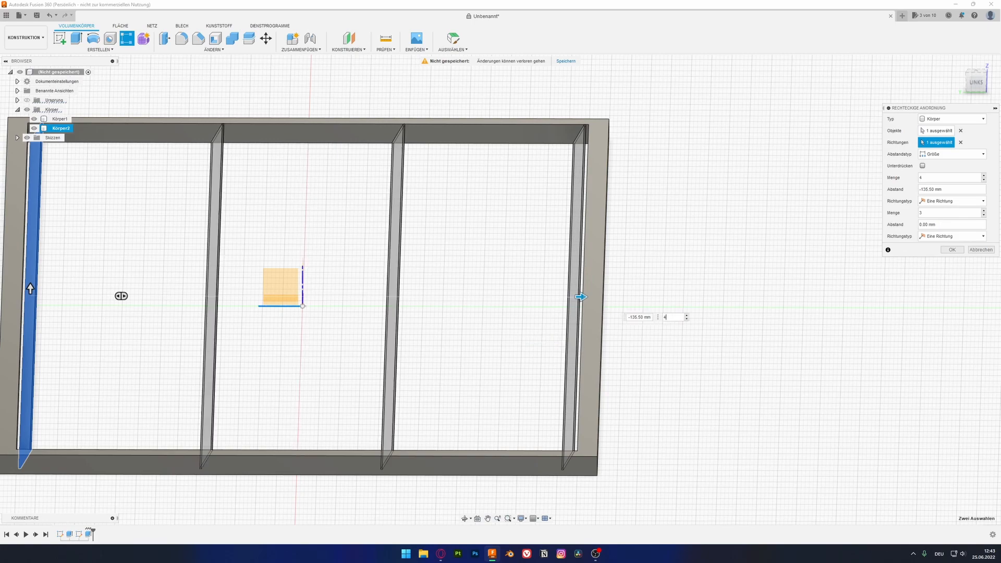
type("15")
key("Return")
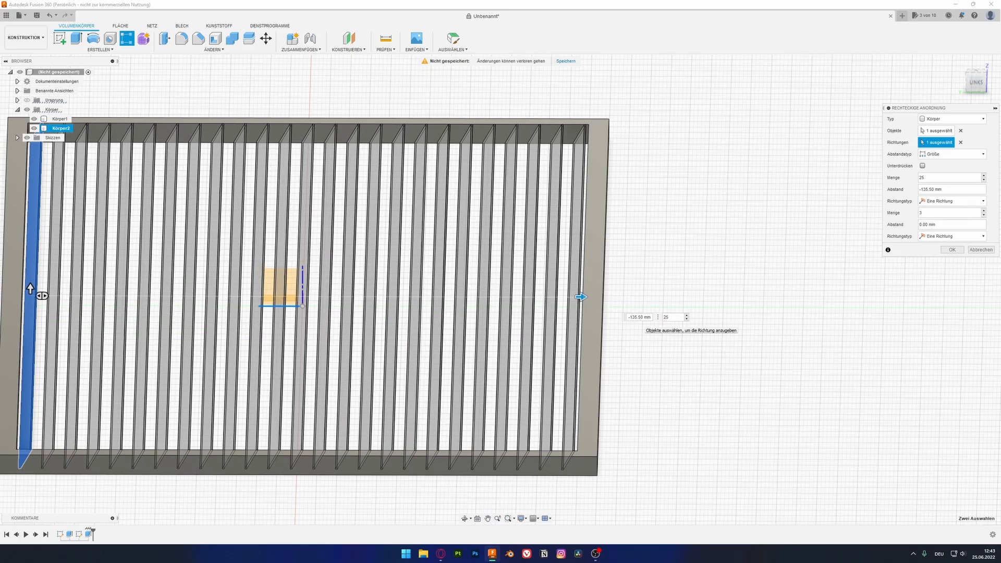
middle_click_drag(639, 325, 587, 318, "shift")
key("Tab")
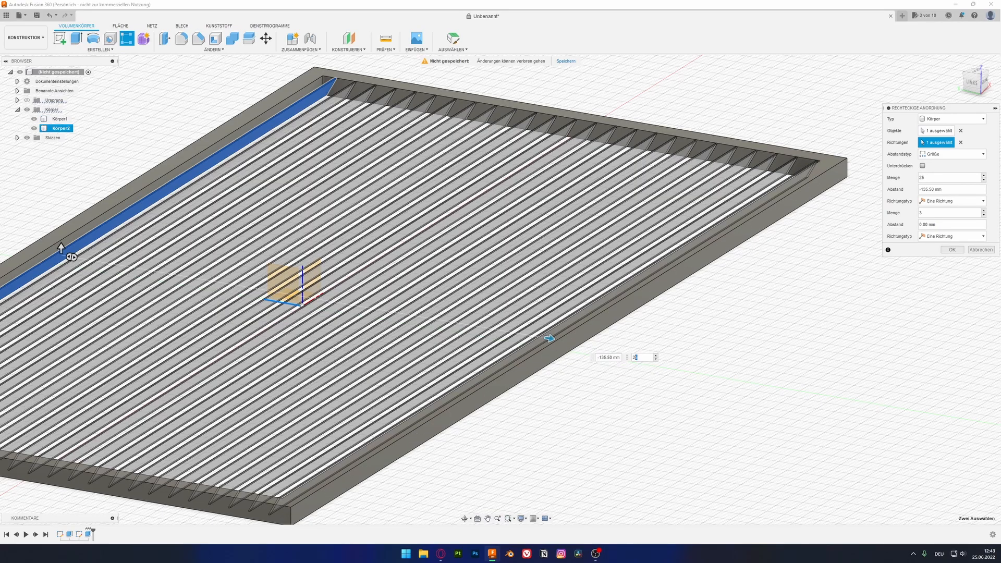
middle_click_drag(61, 248, 163, 180, "shift")
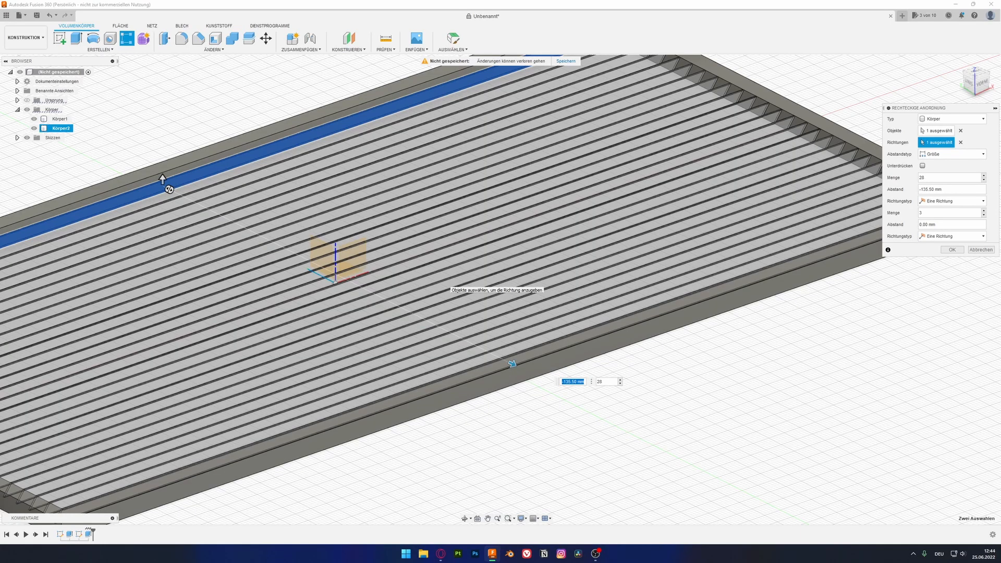
key("Return")
Step: Start a sketch on the outer face of the frame's short side
middle_click_drag(341, 246, 311, 324, "shift")
middle_click_drag(230, 297, 478, 292, "shift")
scroll(479, 292, "down", 4)
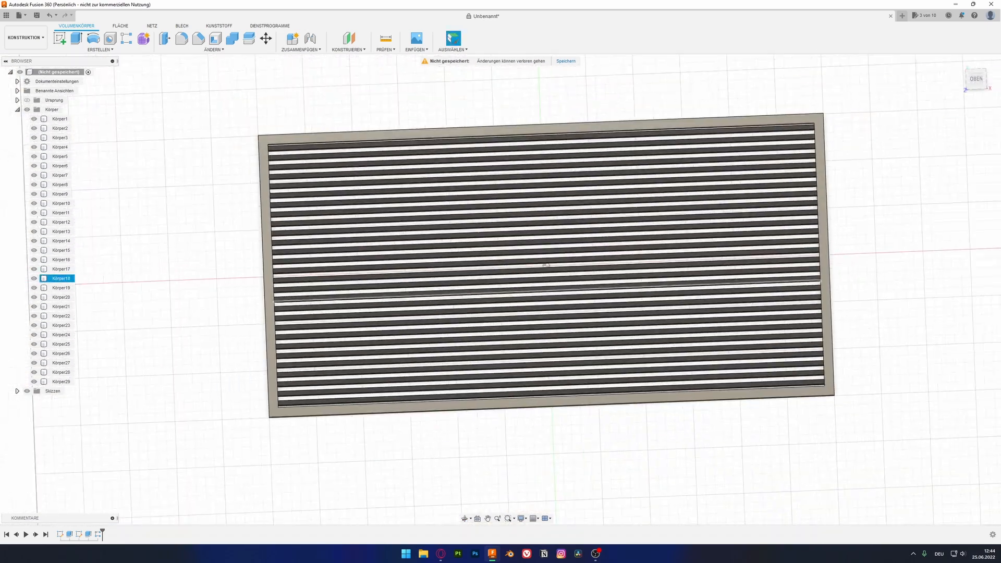
left_click(977, 78)
middle_click_drag(782, 170, 780, 173)
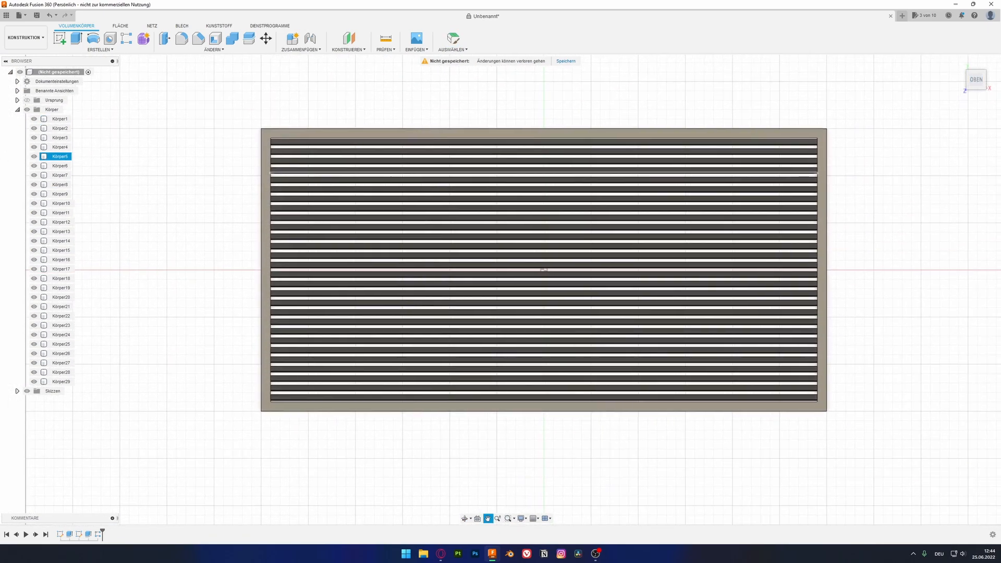
middle_click_drag(545, 270, 505, 286, "shift")
scroll(404, 363, "up", 4)
left_click(433, 345)
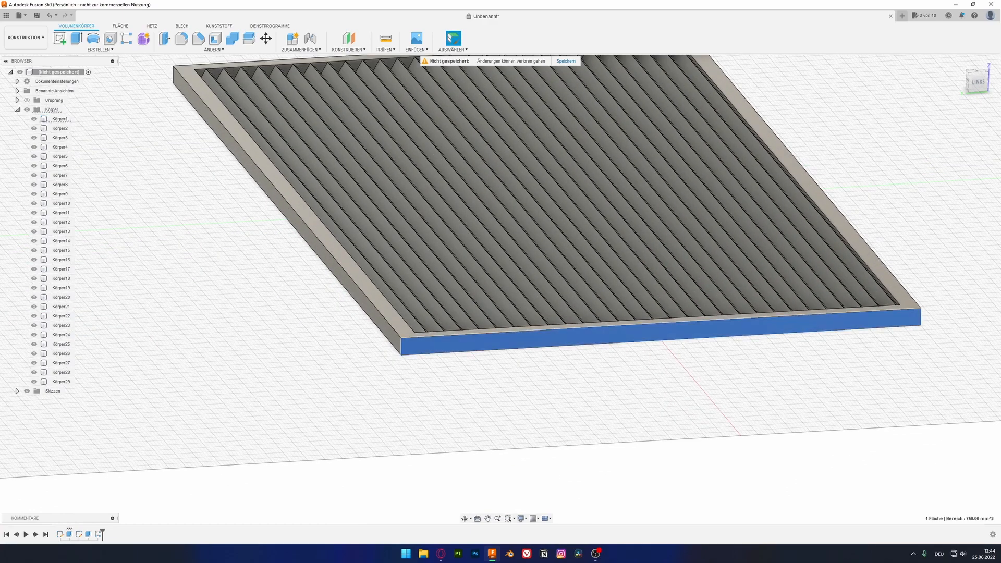
left_click(60, 38)
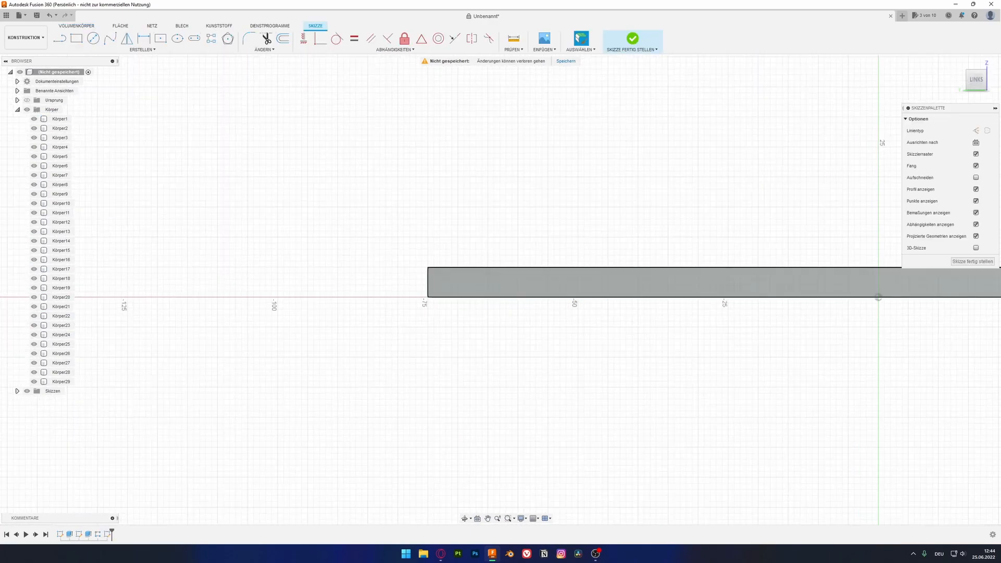
Step: Draw a 150 by 2 mm rectangle along the upper edge of the short side's outer face
left_click(76, 38)
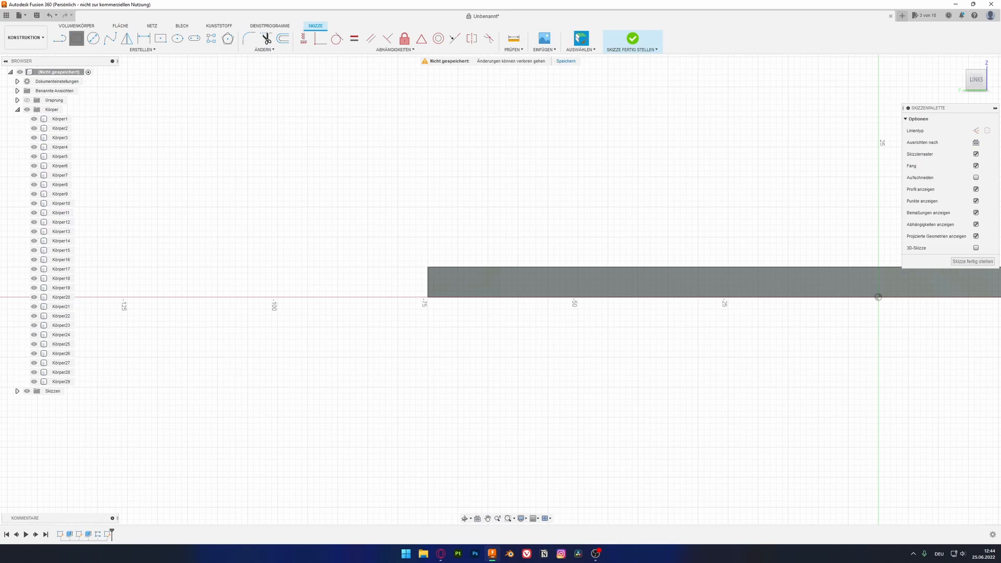
scroll(442, 288, "up", 3)
left_click(414, 247)
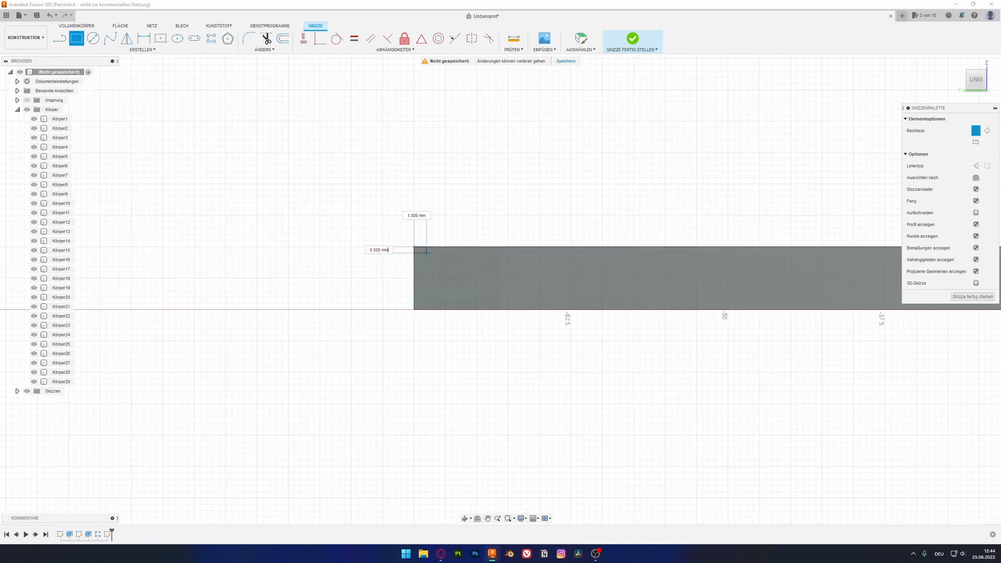
scroll(604, 306, "down", 3)
middle_click_drag(708, 304, 159, 304)
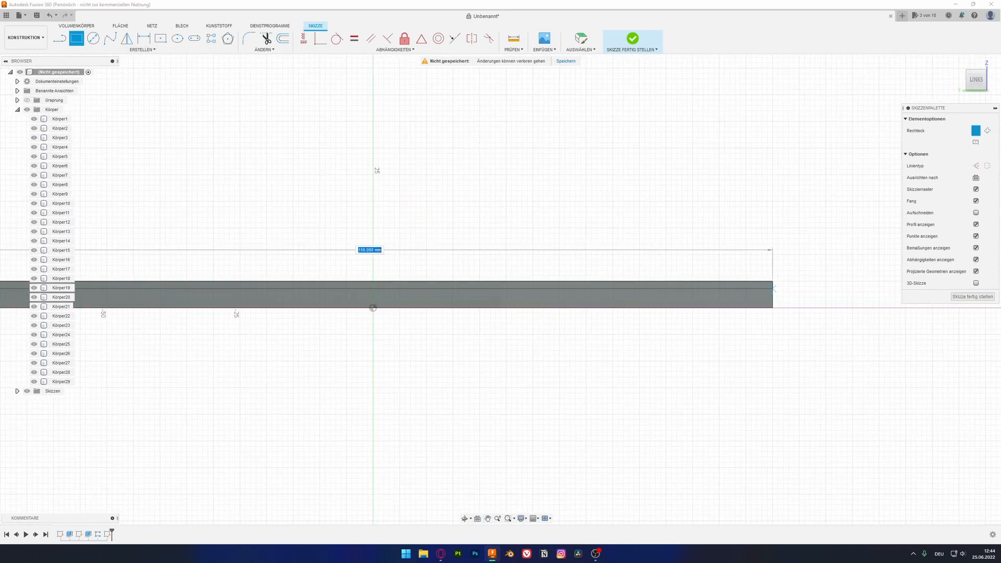
scroll(774, 290, "down", 1)
key("Tab")
key("Tab")
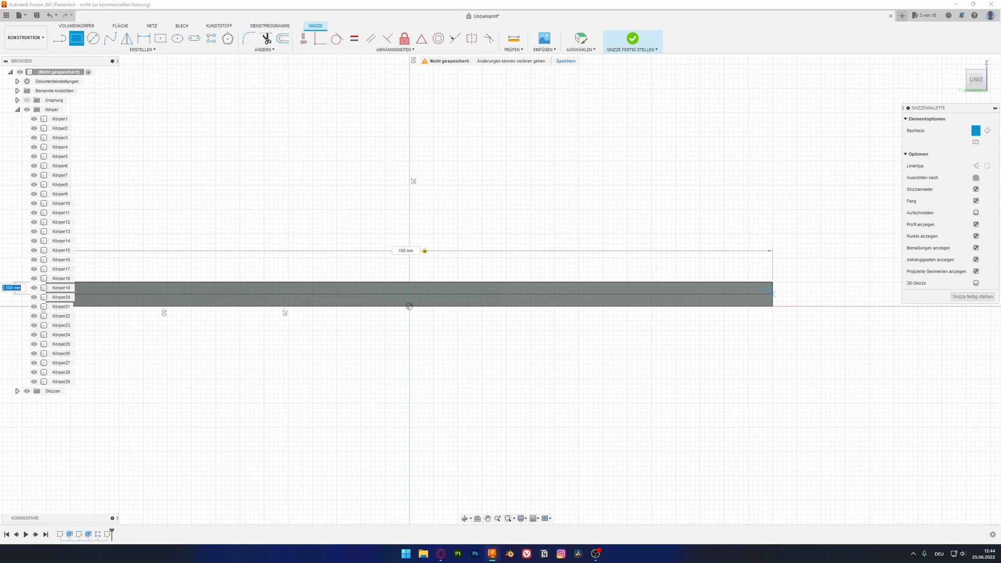
key("Return")
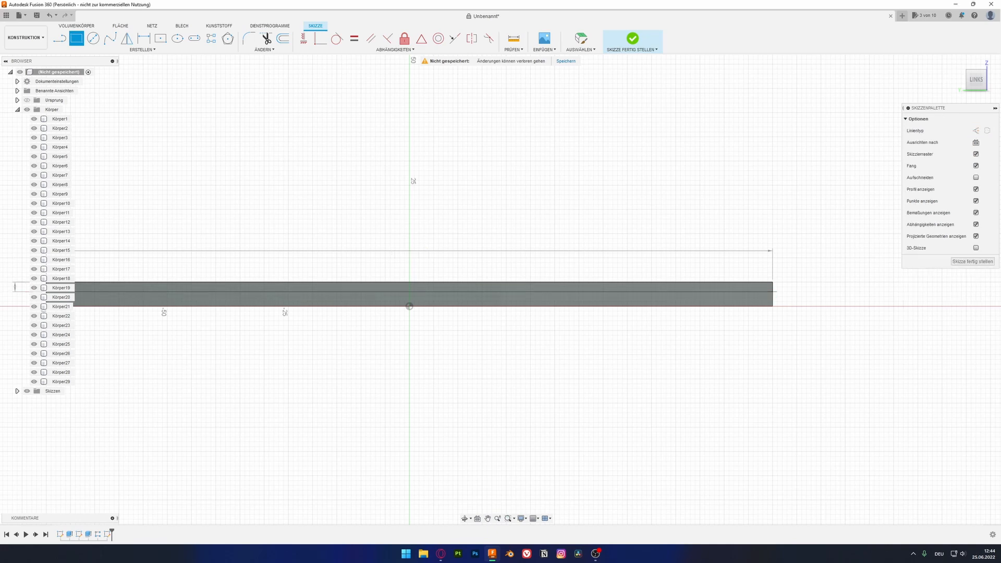
Step: Extrude the rectangular strip outward by 5 mm as a lip joined to the frame
key("e")
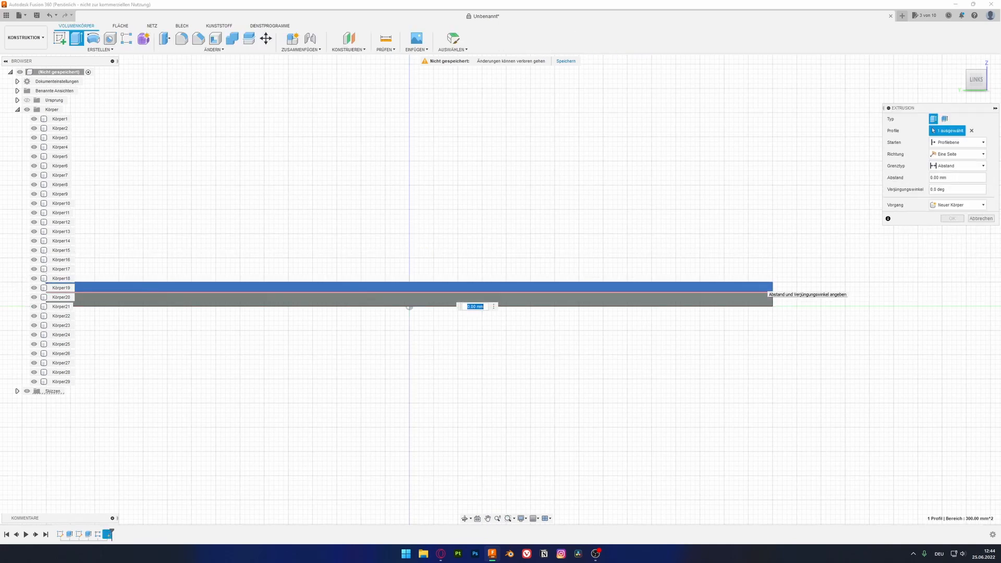
middle_click_drag(760, 285, 693, 324, "shift")
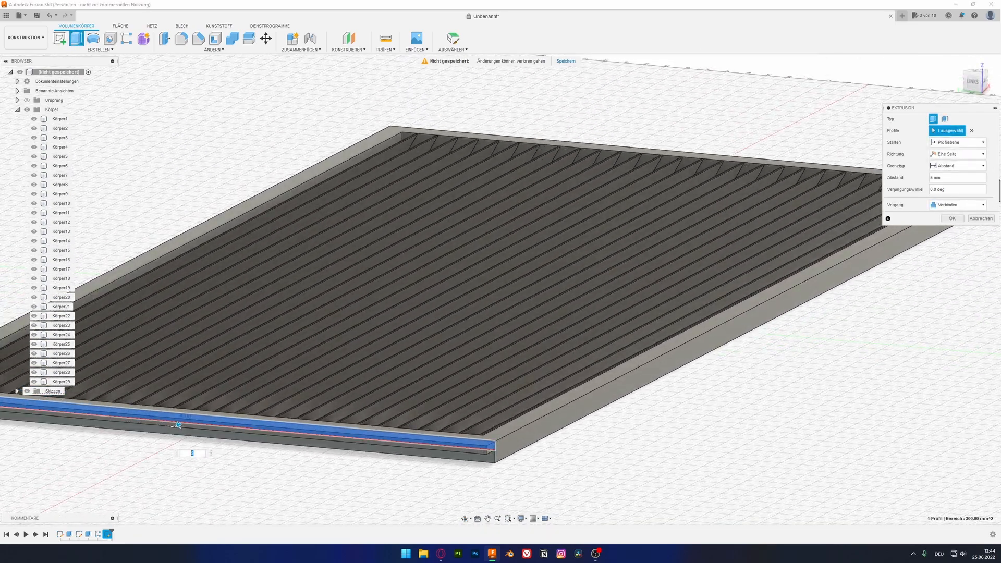
key("Return")
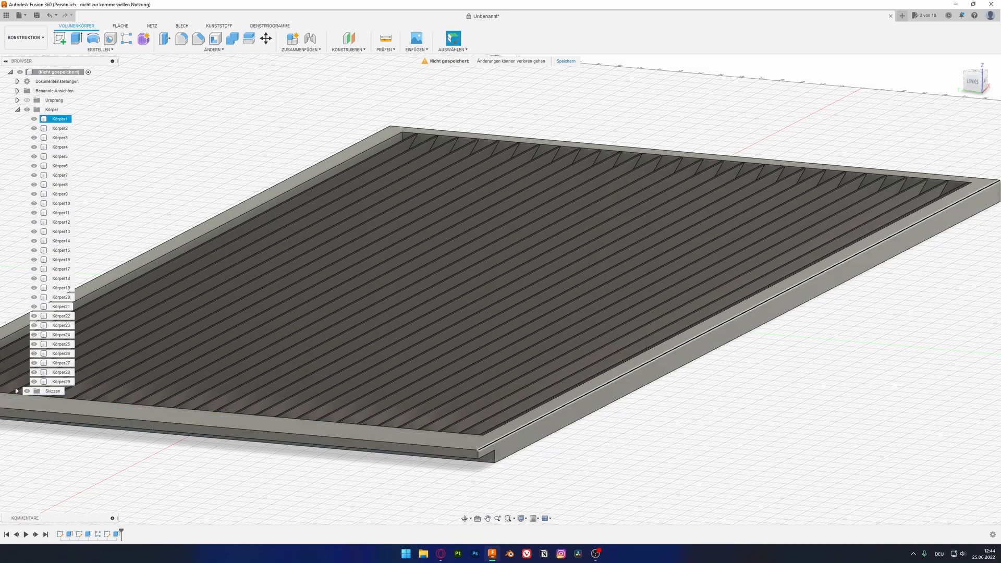
Step: Sketch a 320 mm long rectangle along the upper edge of the frame's long outer face, matching the short-side lip's thickness and overhanging the opposite end
left_click(59, 38)
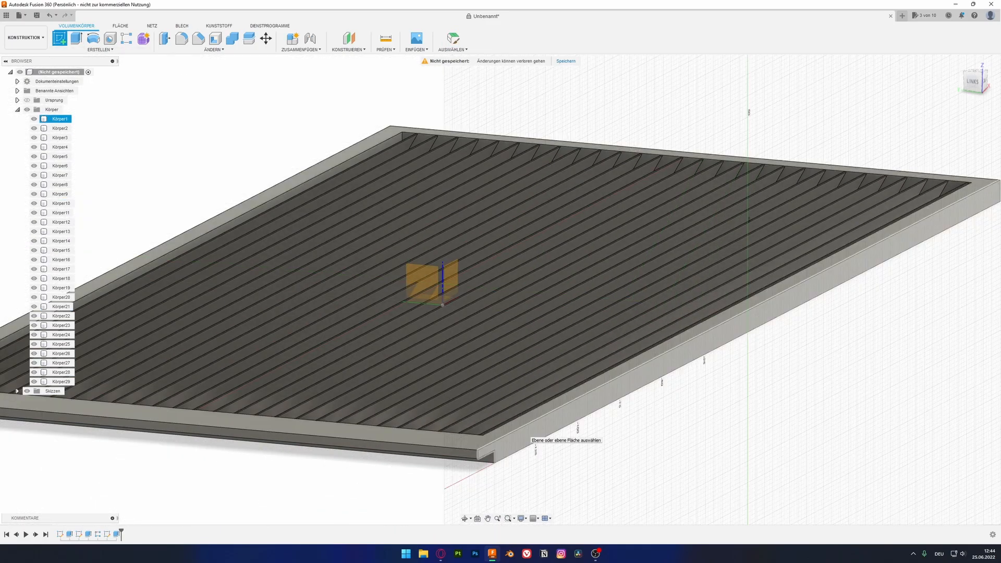
left_click(527, 433)
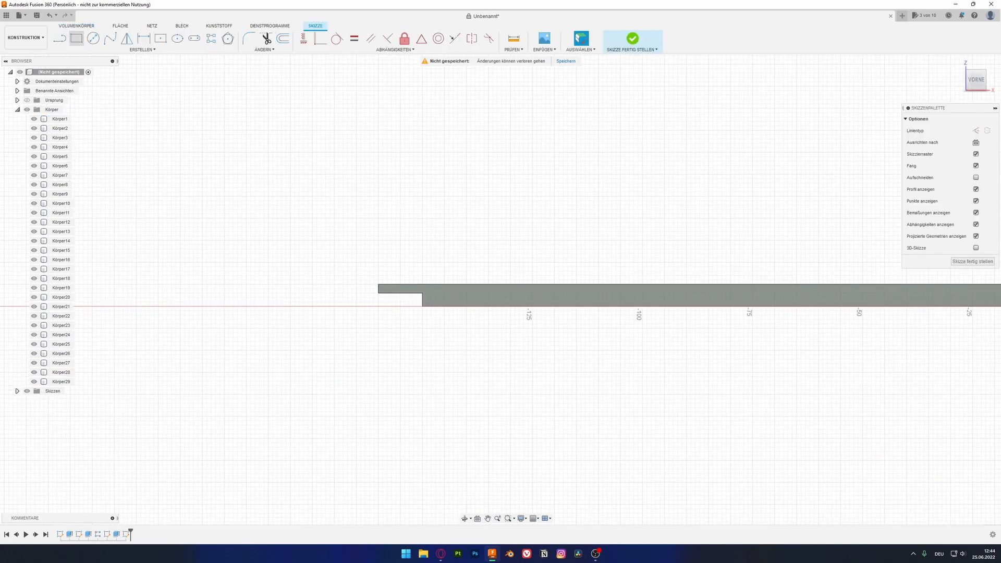
key("r")
left_click(379, 285)
middle_click_drag(643, 252, 6, 264)
middle_click_drag(623, 293, 89, 290)
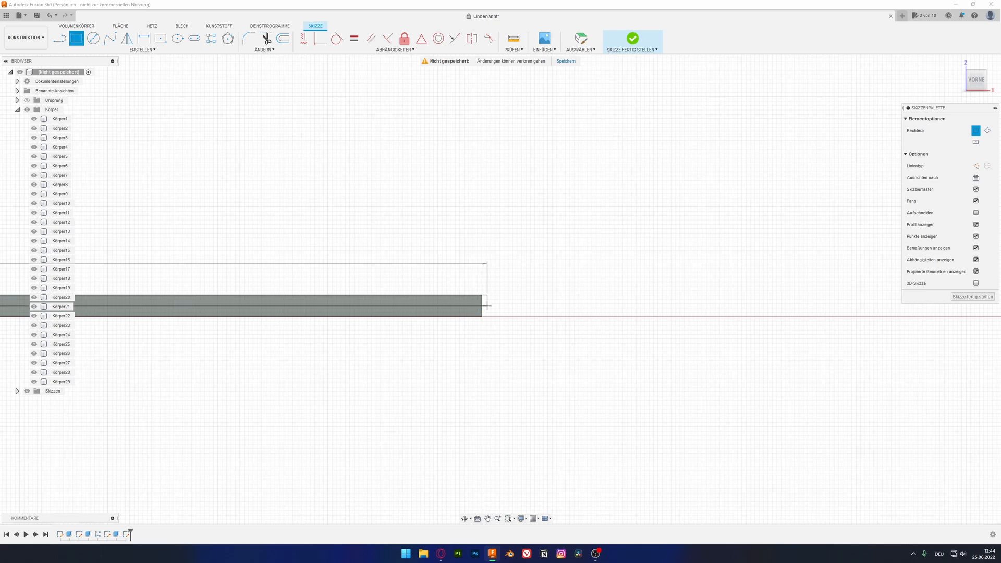
middle_click_drag(502, 305, 411, 351)
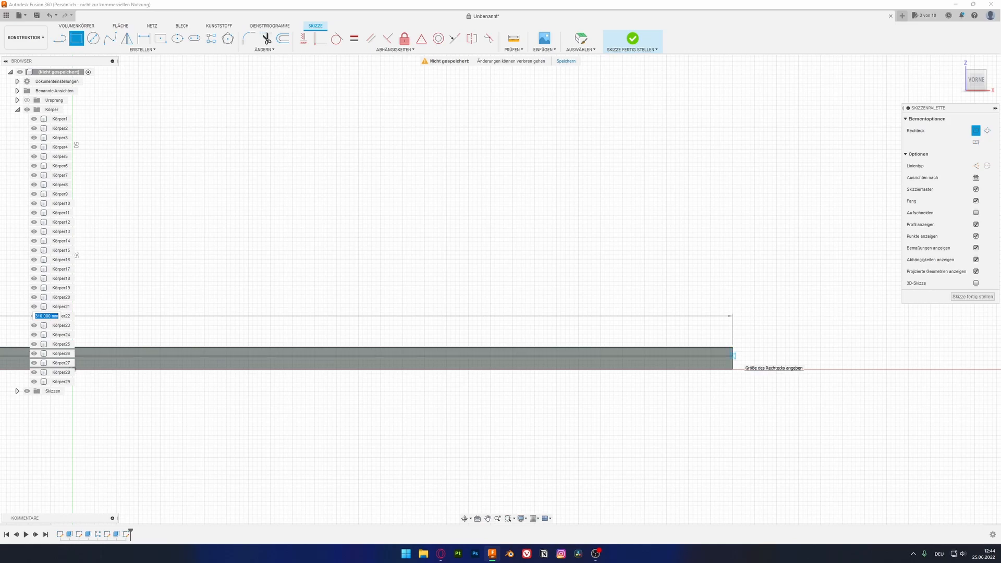
key("Tab")
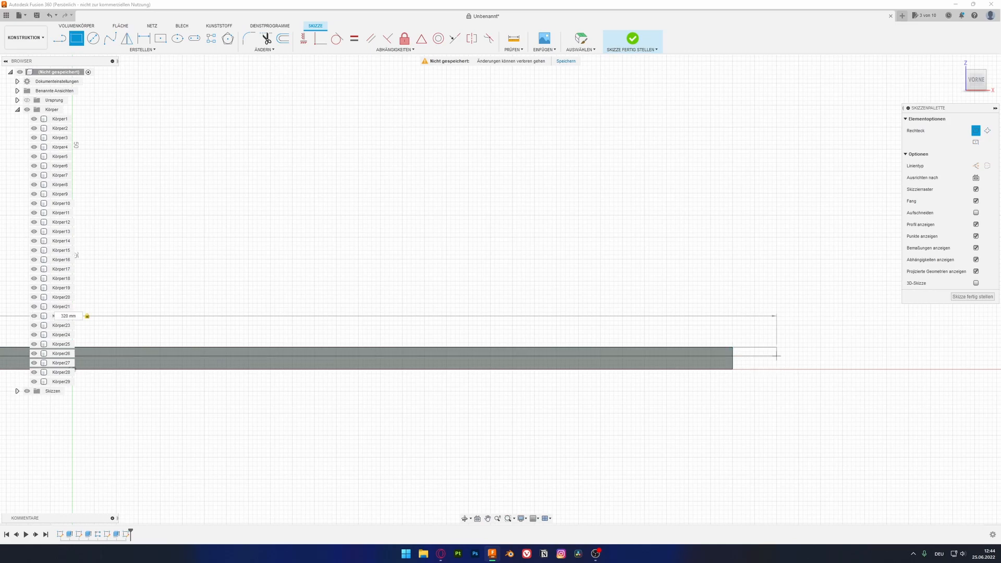
left_click(777, 357)
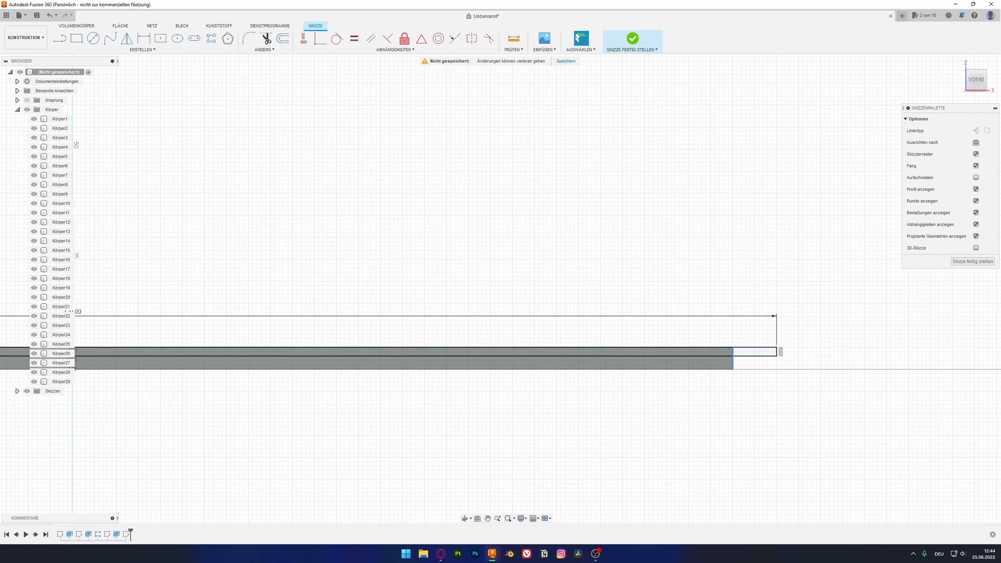
Step: Extrude both regions of the 320 mm strip outward from the frame's long side as a lip
scroll(719, 353, "down", 3)
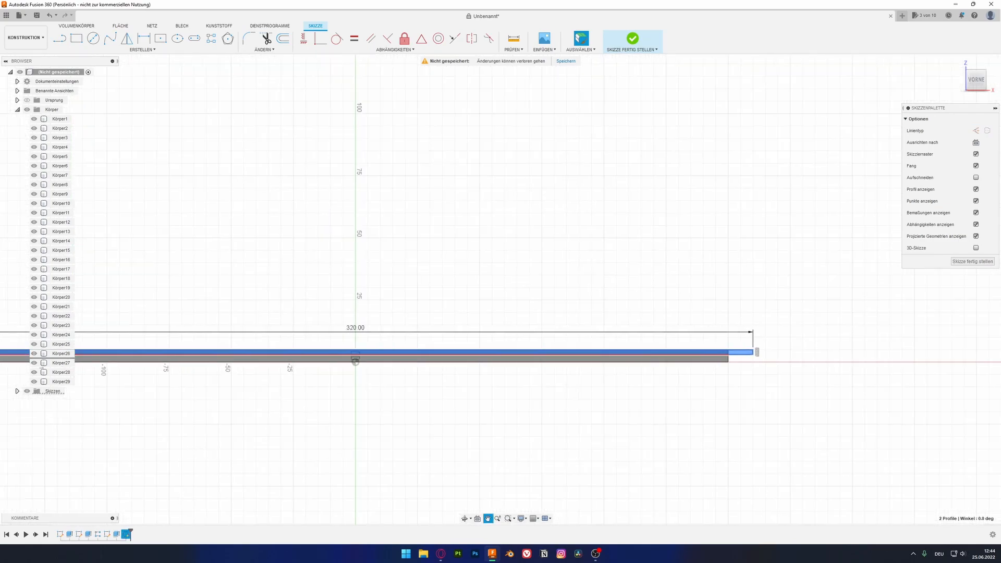
middle_click_drag(712, 352, 981, 380)
key("e")
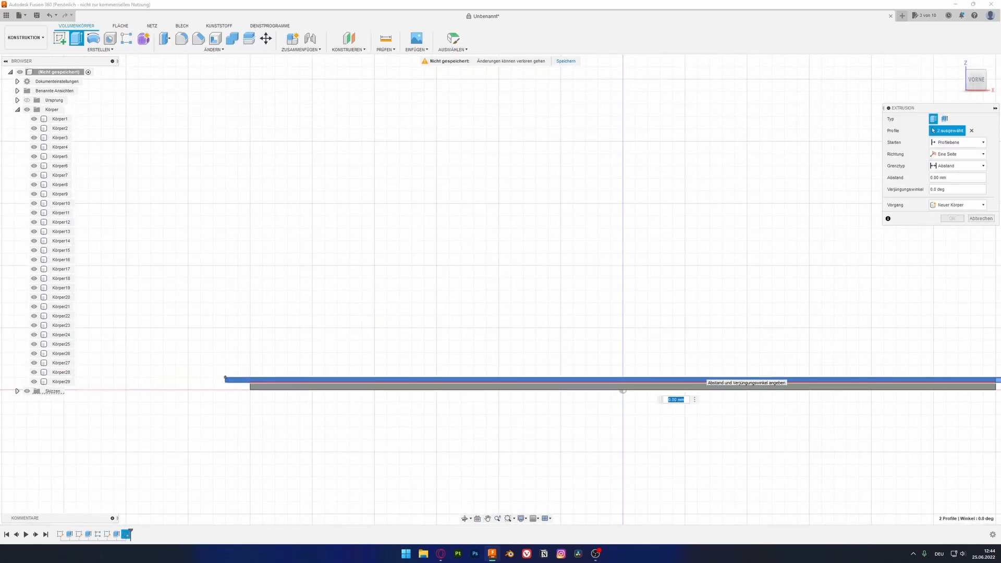
key("Return")
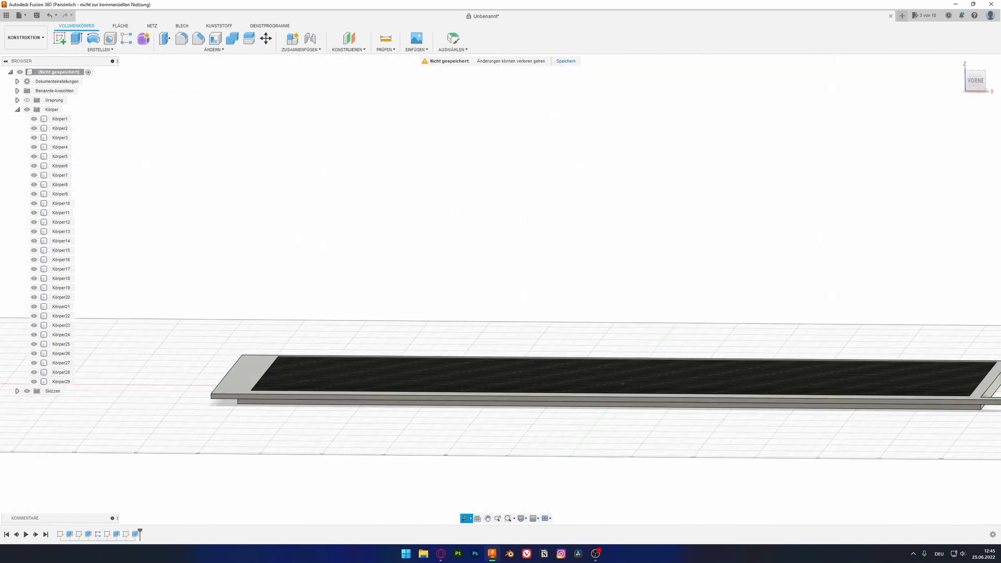
Step: Extrude the inner face of the lip's overhanging end 160 mm along the frame's bare short side, joined to the frame
middle_click_drag(939, 397, 292, 350)
scroll(628, 348, "up", 5)
left_click(401, 293)
key("e")
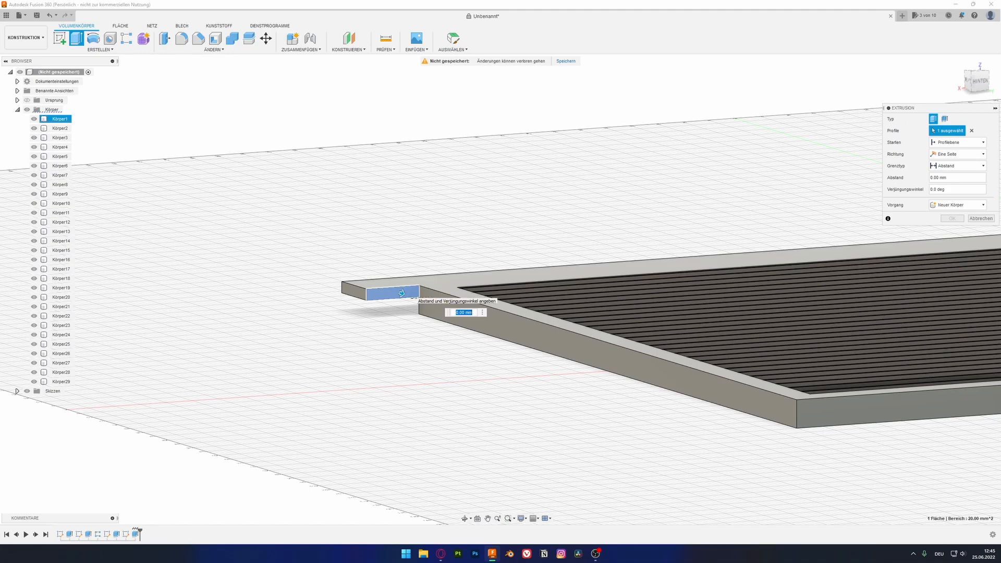
type("160")
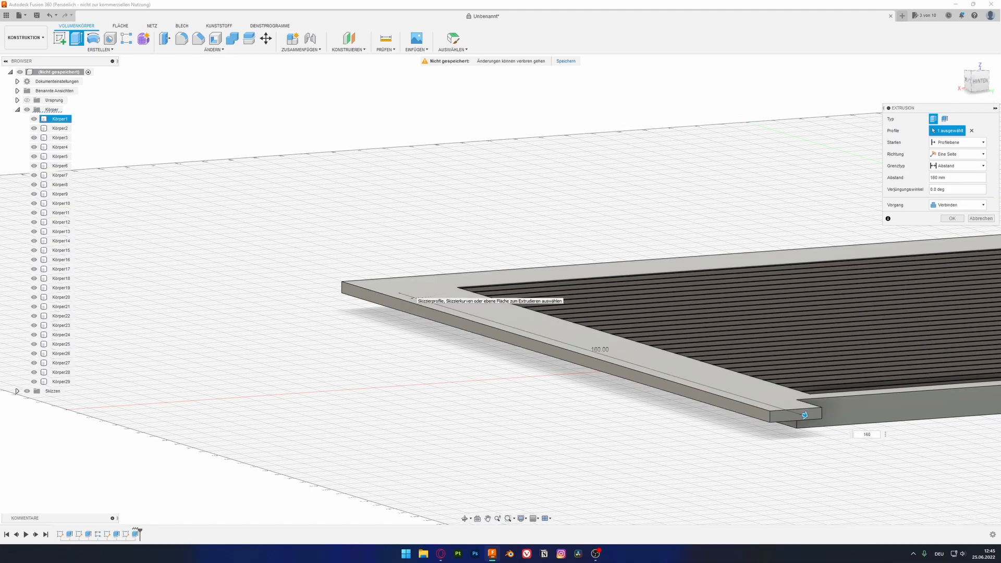
key("Return")
Step: Extrude the inner face of the lip's overhang 300 mm along the remaining bare long side, joined to the frame
middle_click_drag(415, 291, 224, 308, "shift")
middle_click_drag(224, 307, 697, 198)
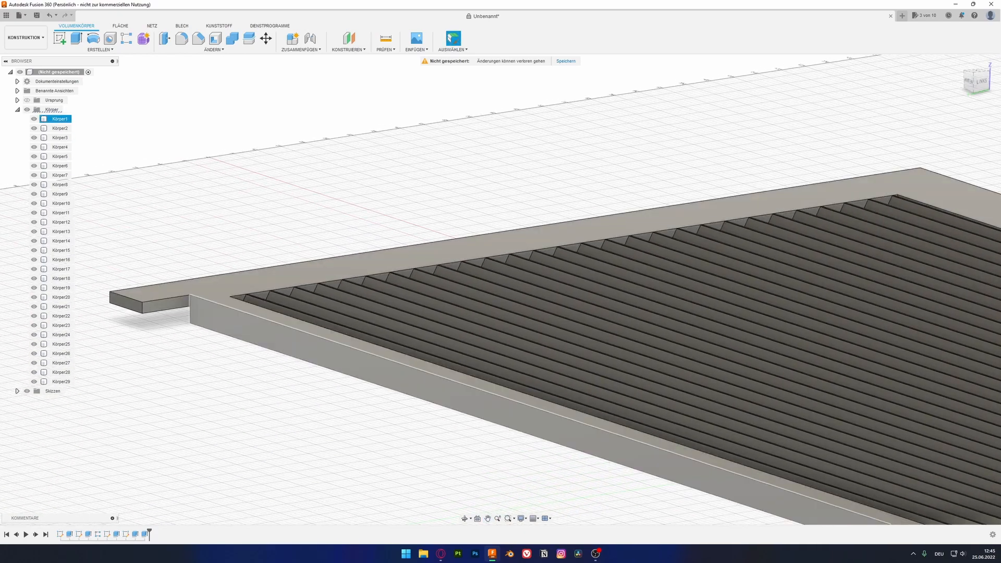
left_click(166, 305)
key("e")
type("15")
type("30")
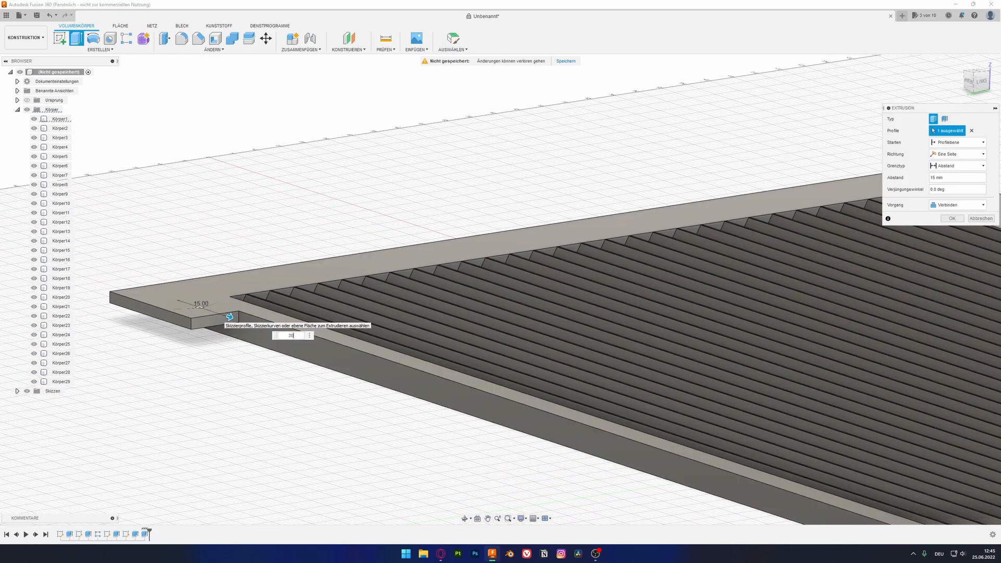
type("0")
key("Return")
Step: Extrude the lip's end face to close the remaining gap at the open corner
scroll(267, 336, "down", 3)
middle_click_drag(307, 309, 215, 256)
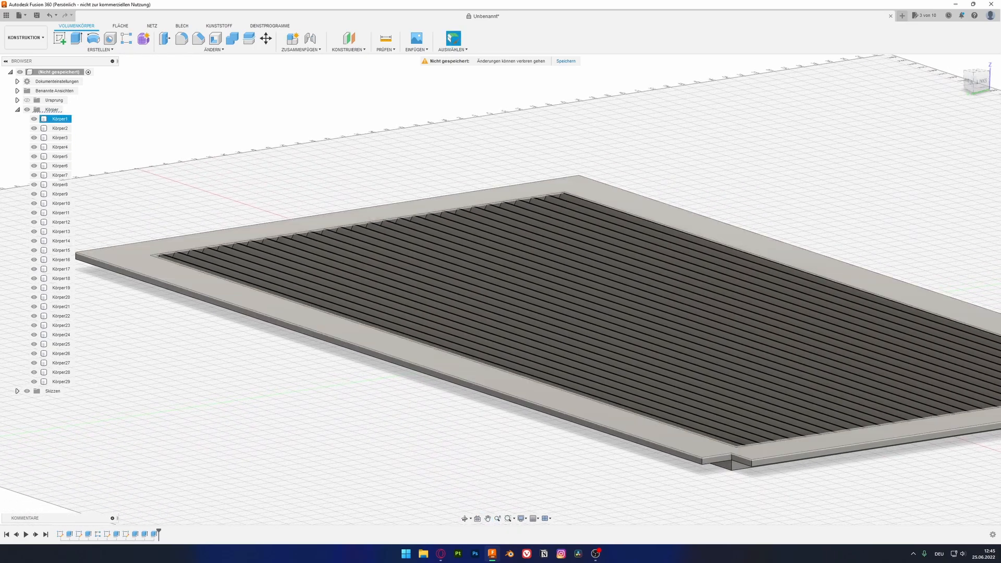
scroll(735, 458, "up", 5)
left_click(701, 455)
key("e")
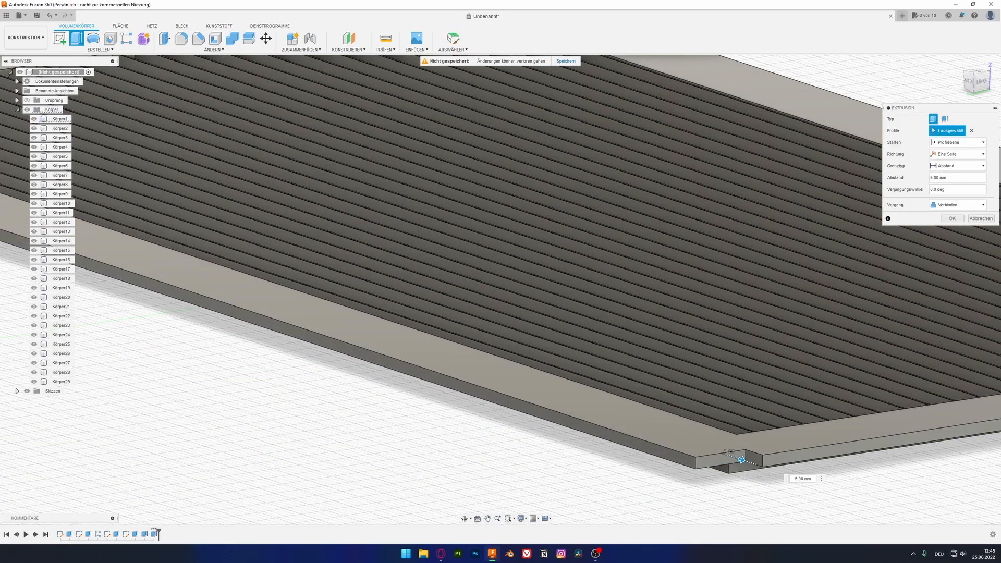
key("Return")
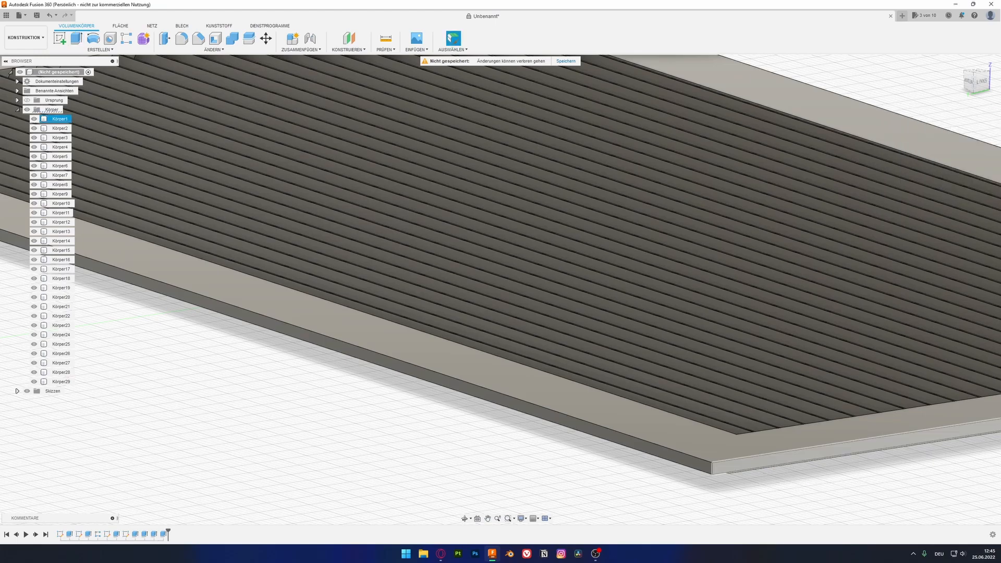
Step: Fillet the four upper outer edges of the lip with a 2.5 mm radius
left_click(738, 459)
left_click(688, 454, "ctrl")
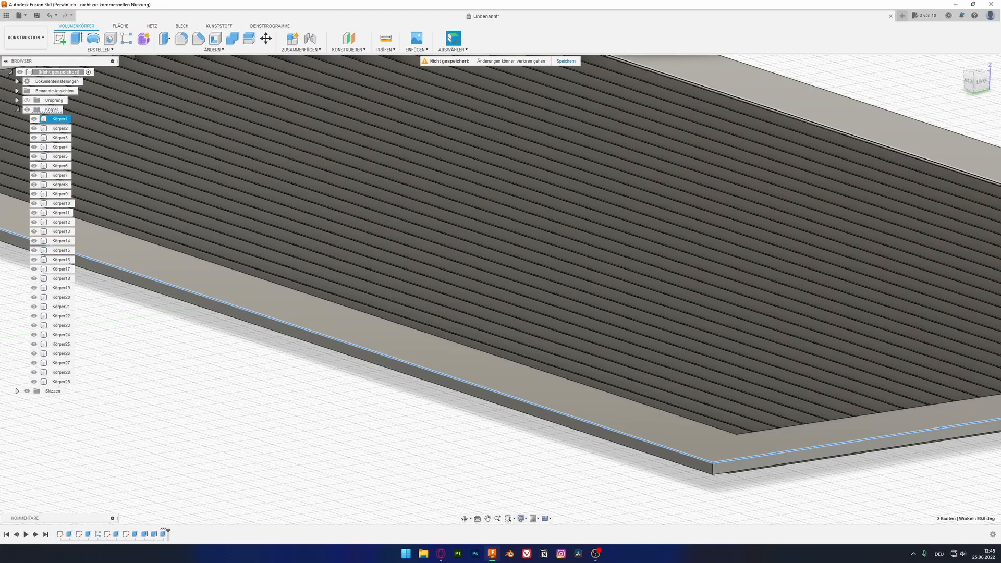
left_click(783, 75, "ctrl")
middle_click_drag(600, 193, 810, 380)
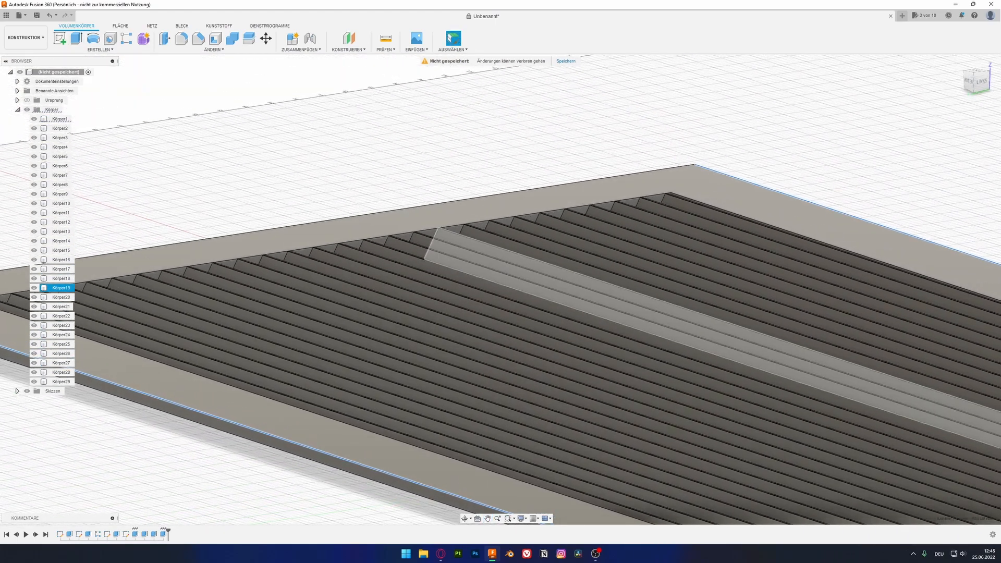
left_click(355, 216, "ctrl")
scroll(306, 323, "down", 3)
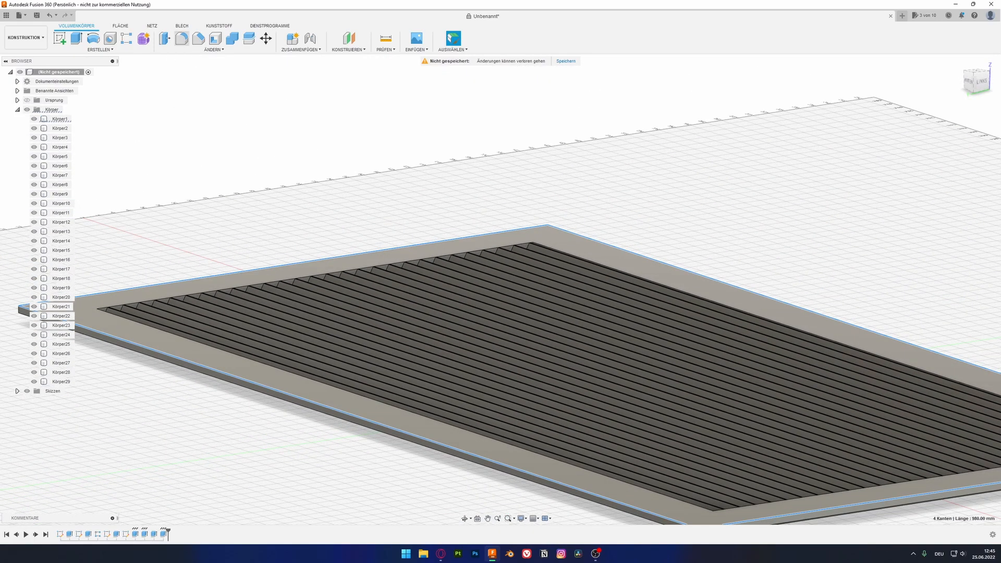
key("f")
scroll(584, 213, "up", 3)
left_click_drag(584, 212, 586, 215)
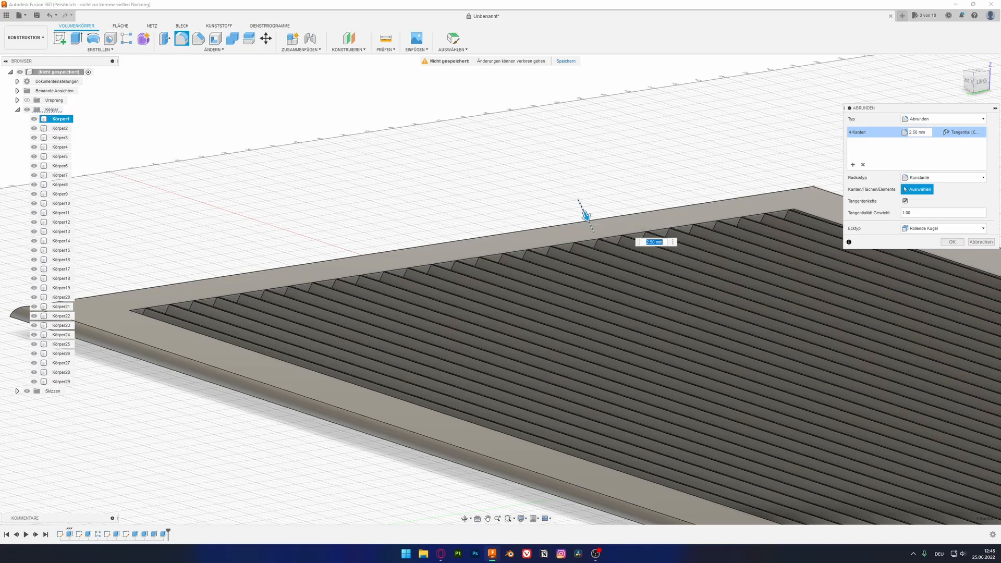
key("Return")
Step: Examine the rounded lip and the gaps between the slats from several angles and from directly above
scroll(585, 217, "down", 3)
middle_click_drag(586, 310, 393, 177, "shift")
left_click_drag(393, 177, 326, 211, "shift")
middle_click_drag(326, 211, 320, 167, "shift")
middle_click_drag(261, 307, 444, 309)
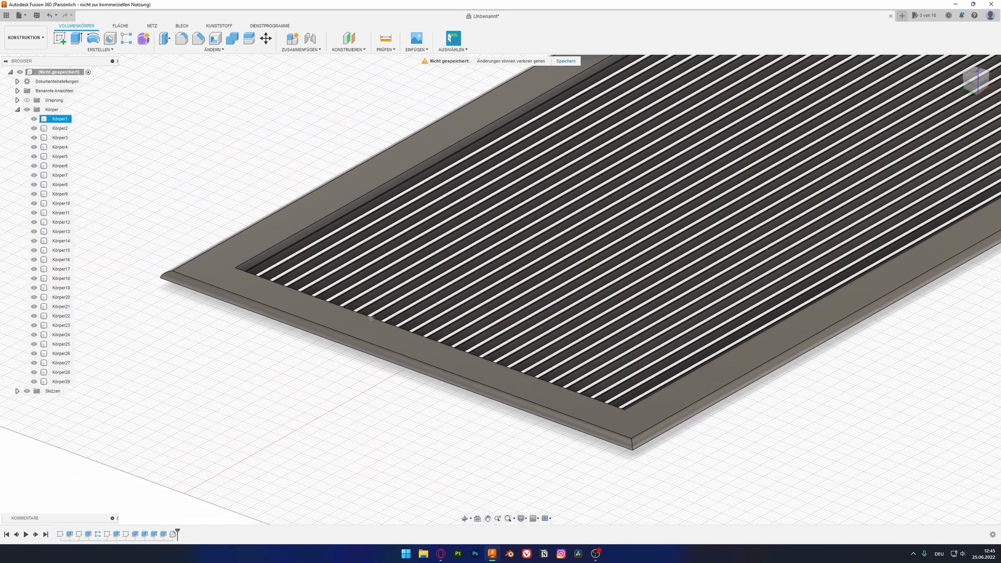
middle_click_drag(375, 296, 248, 412, "shift")
left_click(976, 79)
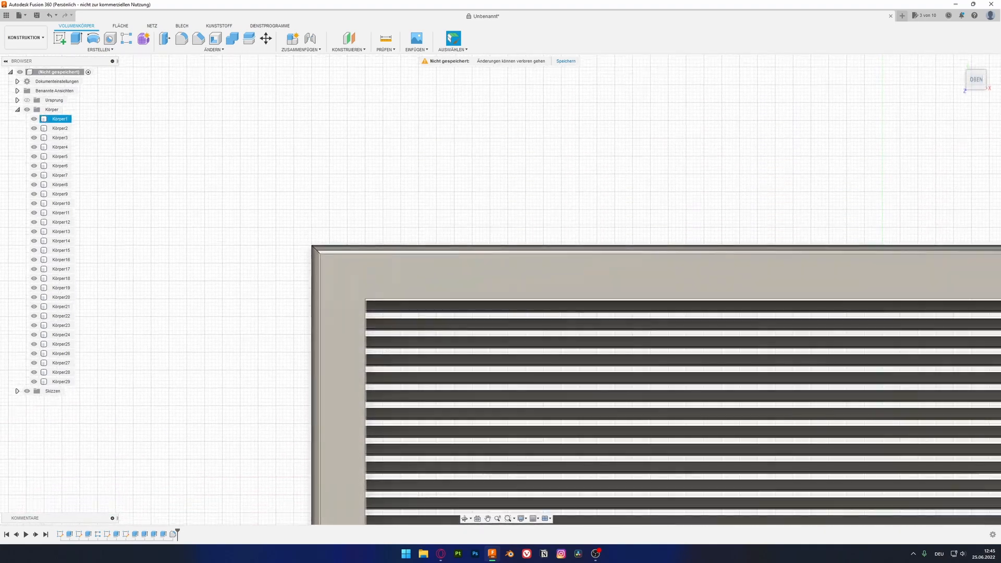
middle_click_drag(855, 482, 493, 263)
scroll(493, 264, "down", 4)
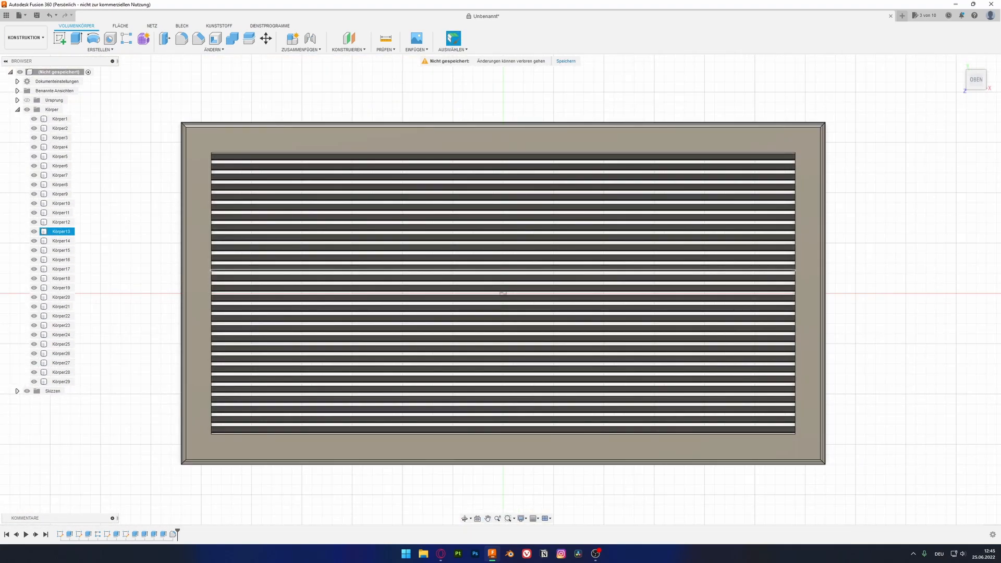
Step: Start a sketch on the frame's top face and draw an 8 mm diameter circle in its upper-left corner
scroll(503, 293, "up", 5)
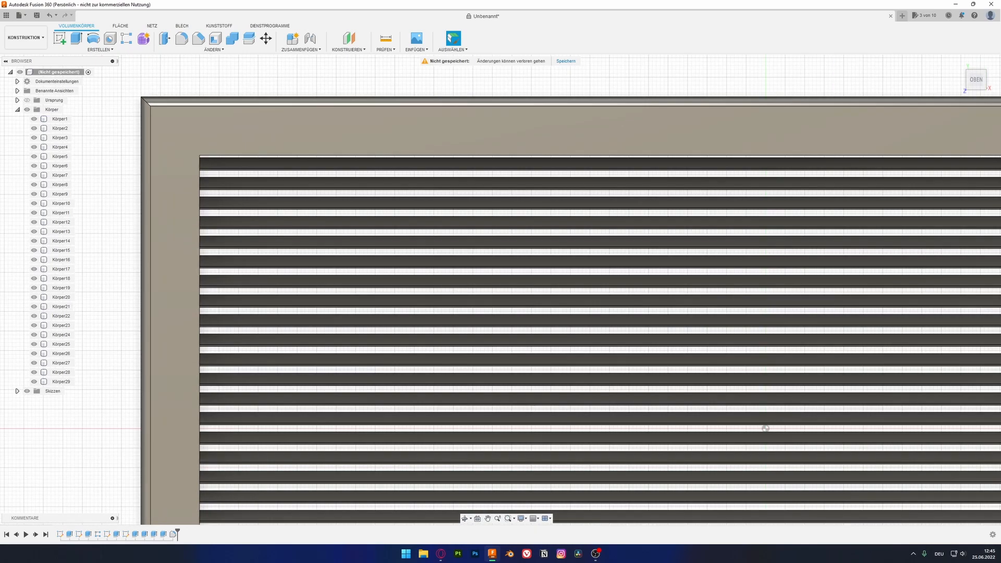
left_click(60, 38)
scroll(152, 116, "up", 3)
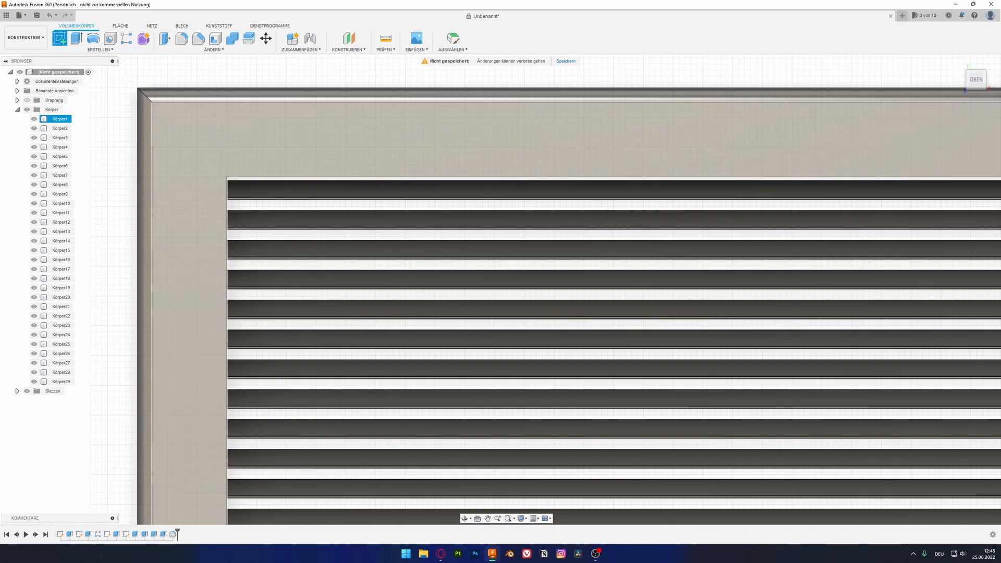
left_click(181, 130)
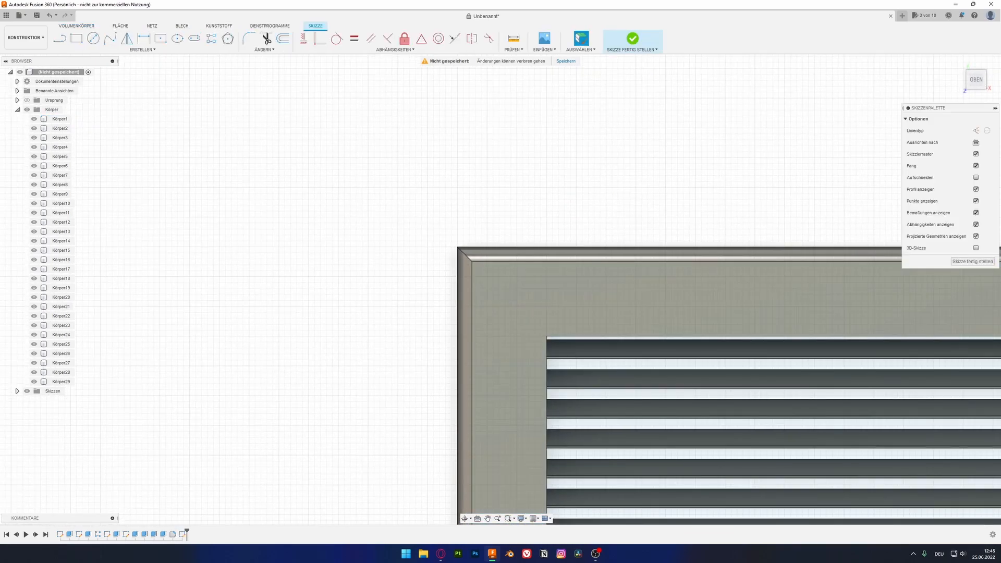
left_click(93, 38)
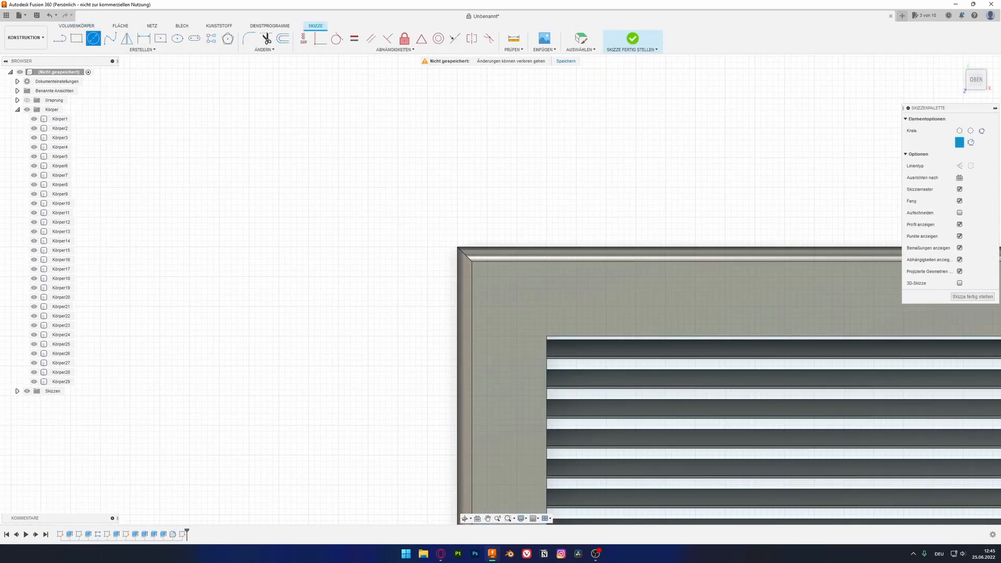
left_click(517, 307)
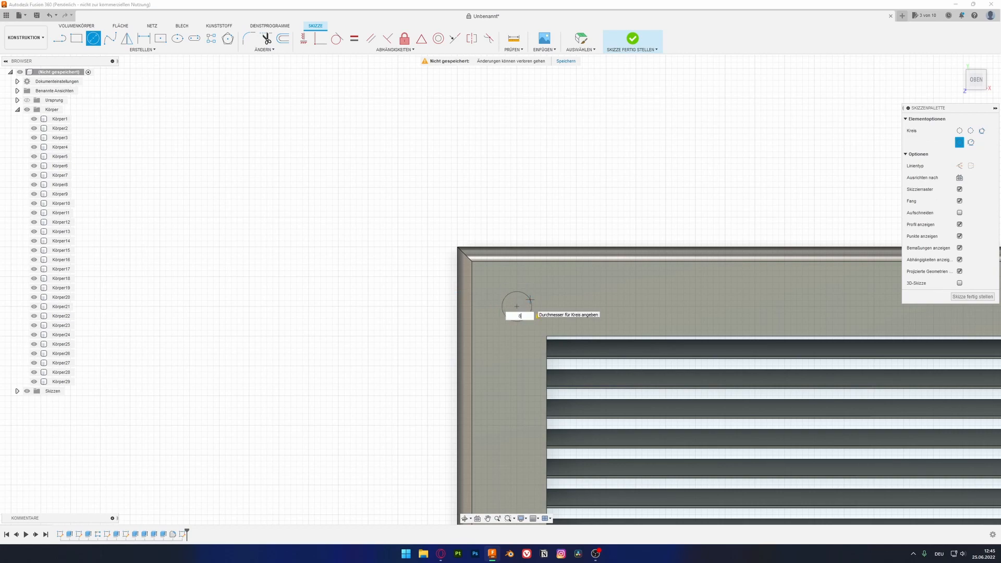
key("Return")
key("Escape")
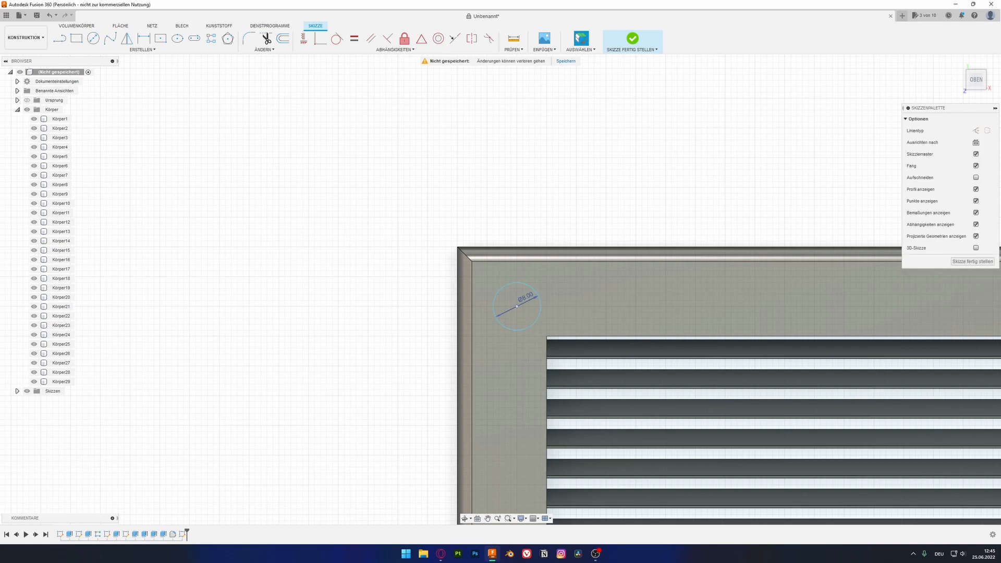
Step: Draw a matching circle in the upper-right corner of the frame's top face
scroll(528, 312, "down", 3)
scroll(542, 304, "up", 2)
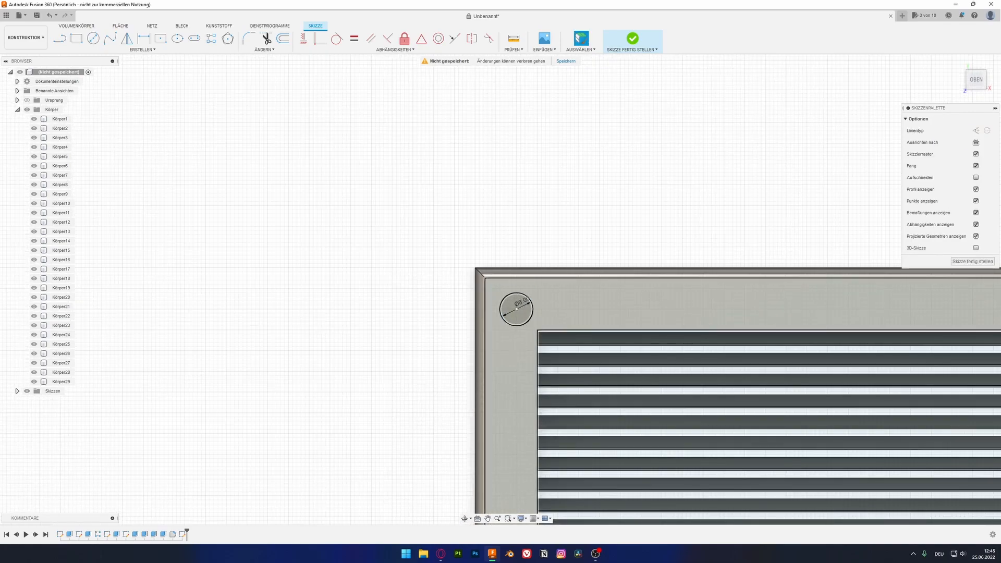
middle_click_drag(756, 334, 183, 301)
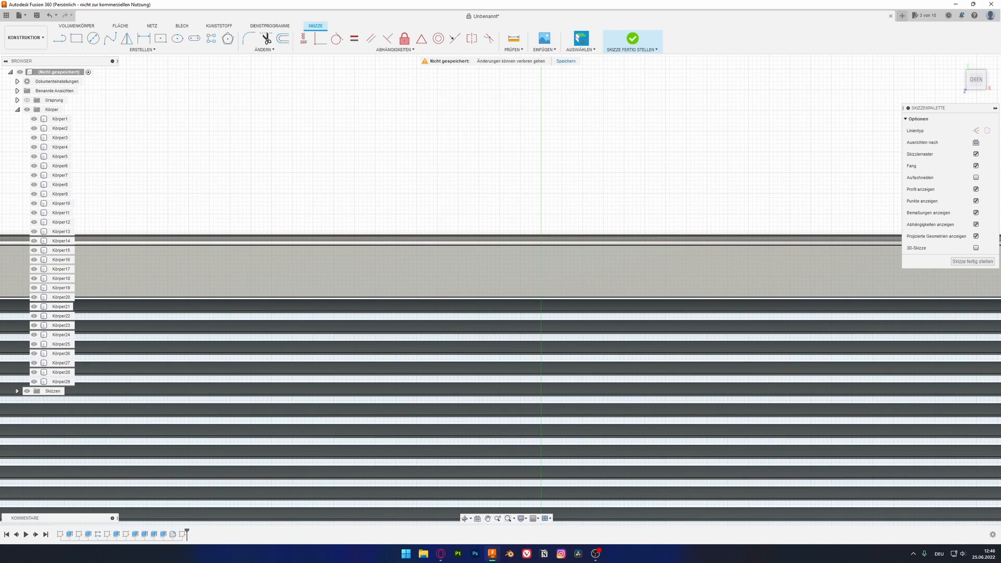
middle_click_drag(756, 313, 250, 308)
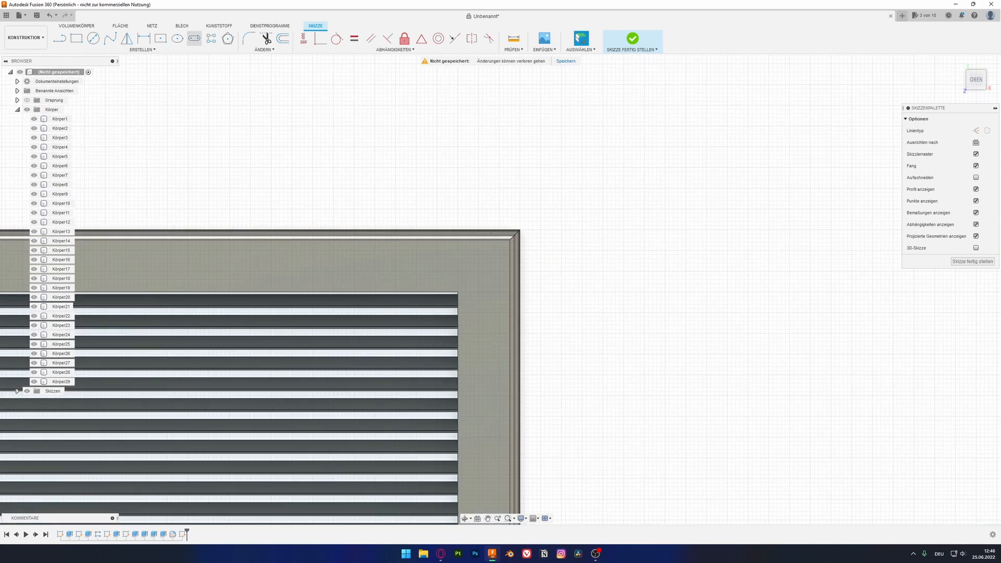
key("c")
left_click(479, 271)
key("Return")
Step: Draw an 8 mm diameter circle in the lower-right corner of the frame's top face
middle_click_drag(482, 428, 521, 88)
scroll(207, 121, "down", 1)
key("c")
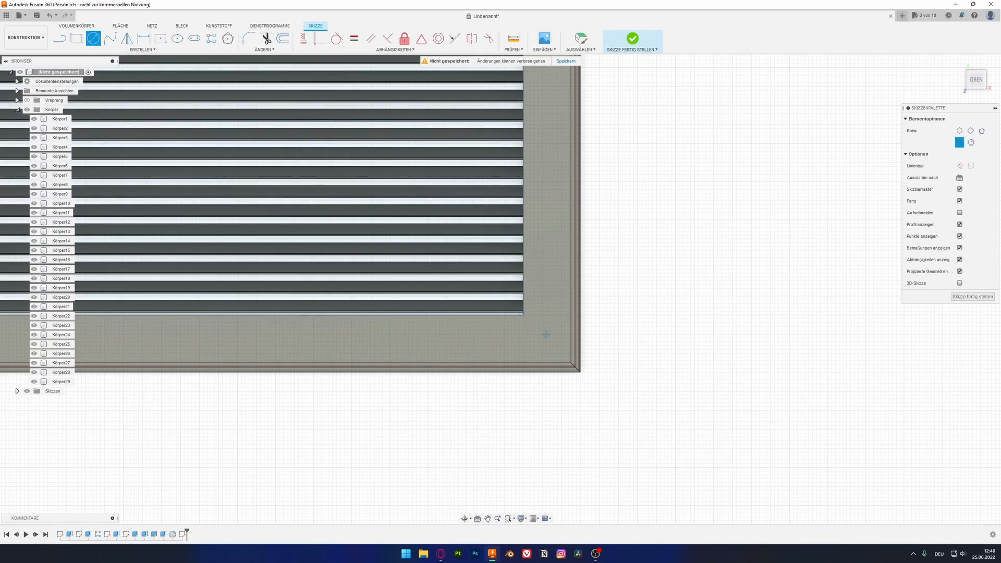
left_click(542, 334)
key("Return")
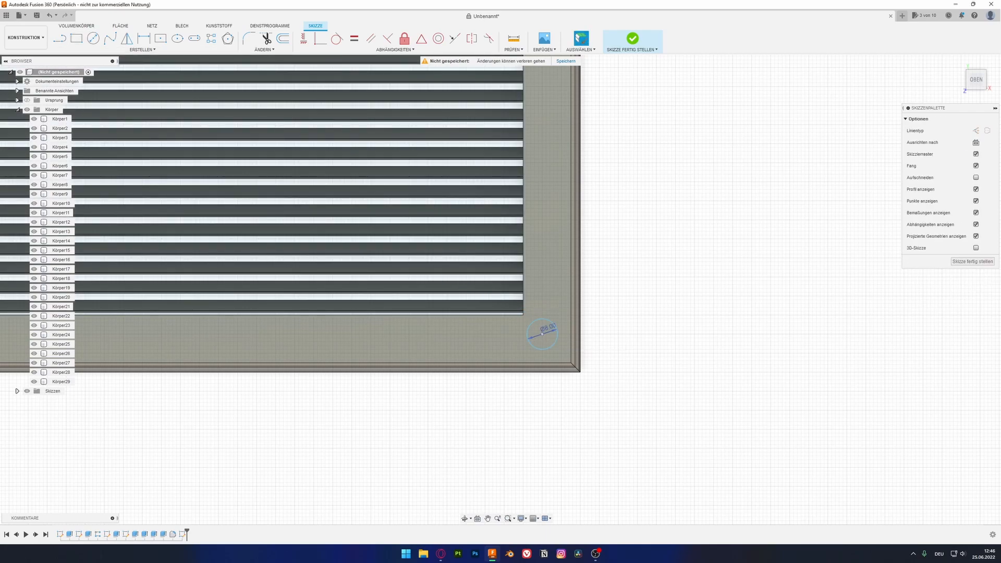
middle_click_drag(120, 235, 929, 248)
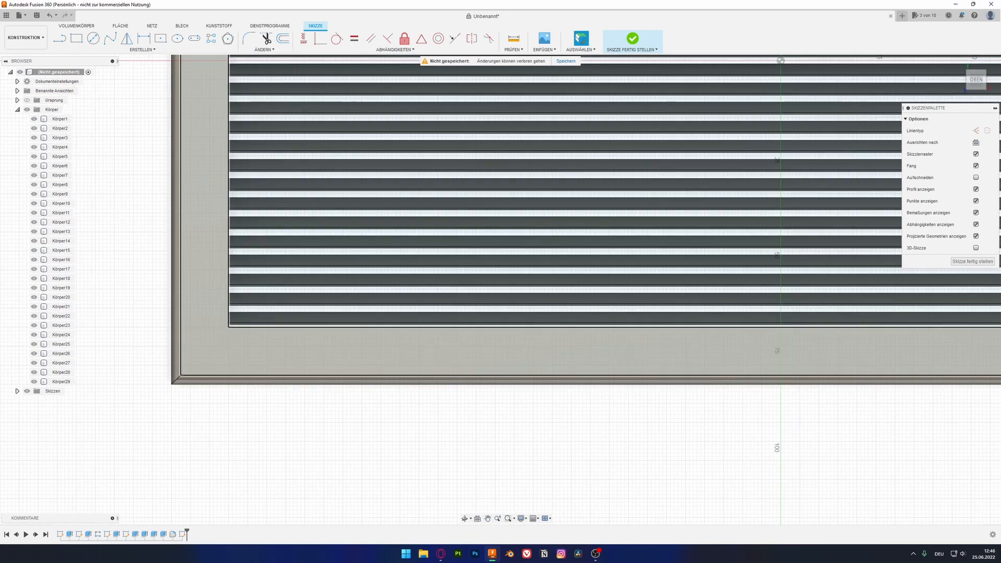
Step: Draw an 8 mm diameter circle in the lower-left corner of the frame's top face
key("c")
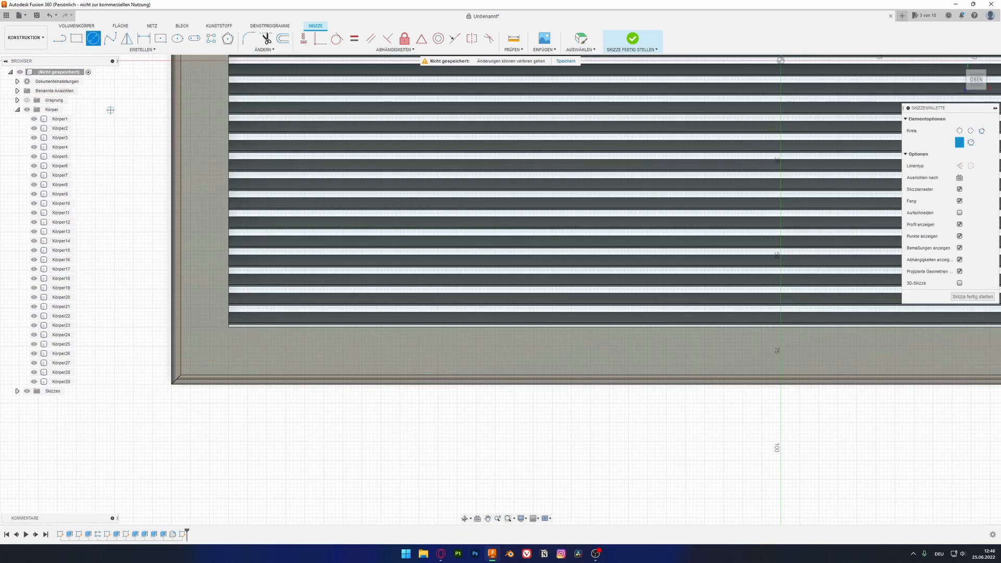
left_click(209, 346)
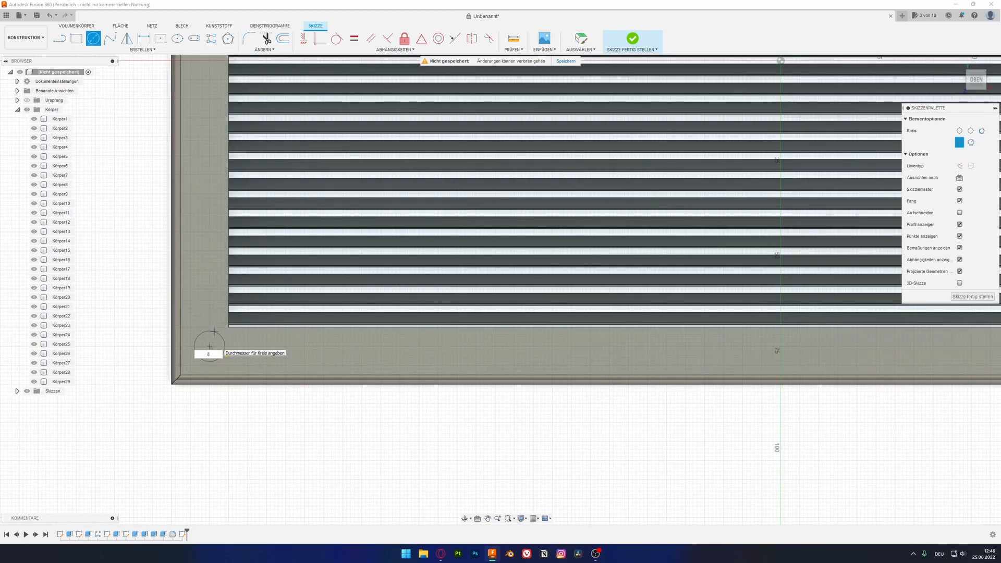
type("8")
key("Return")
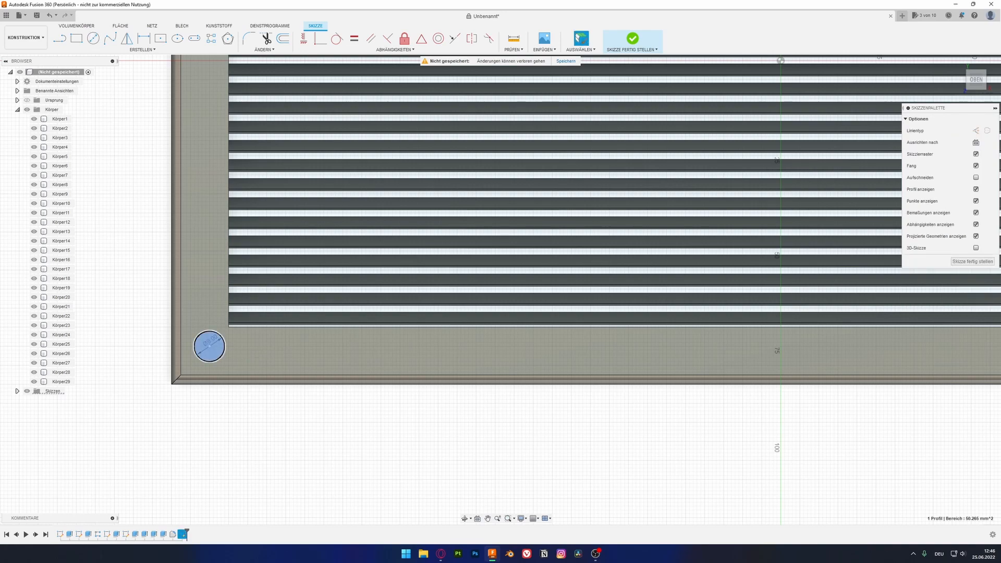
Step: Select all four corner circles and extrude them 2 mm upward, joined to the frame
scroll(227, 351, "down", 3)
middle_click_drag(227, 351, 209, 431)
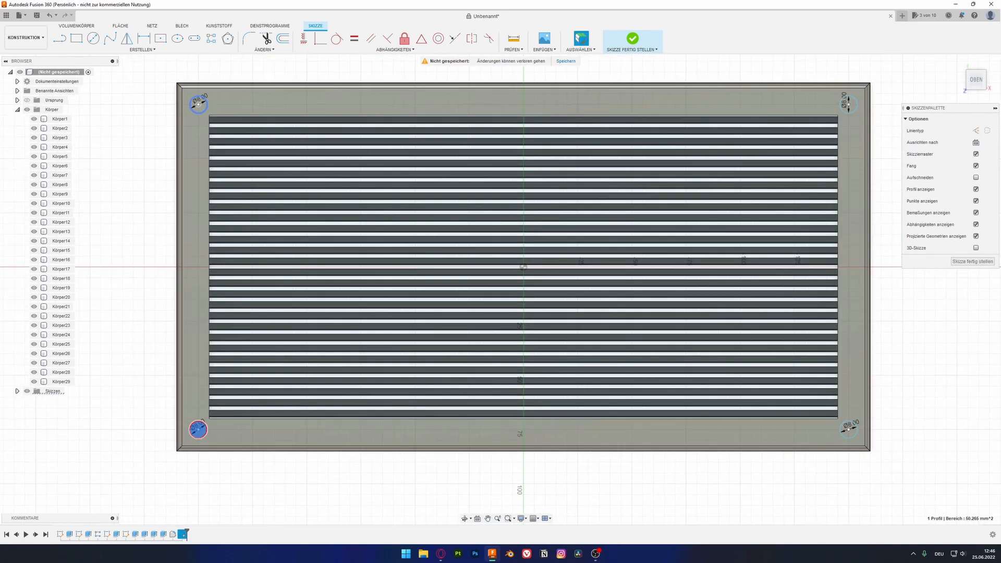
left_click(198, 104, "ctrl")
left_click(849, 104, "ctrl")
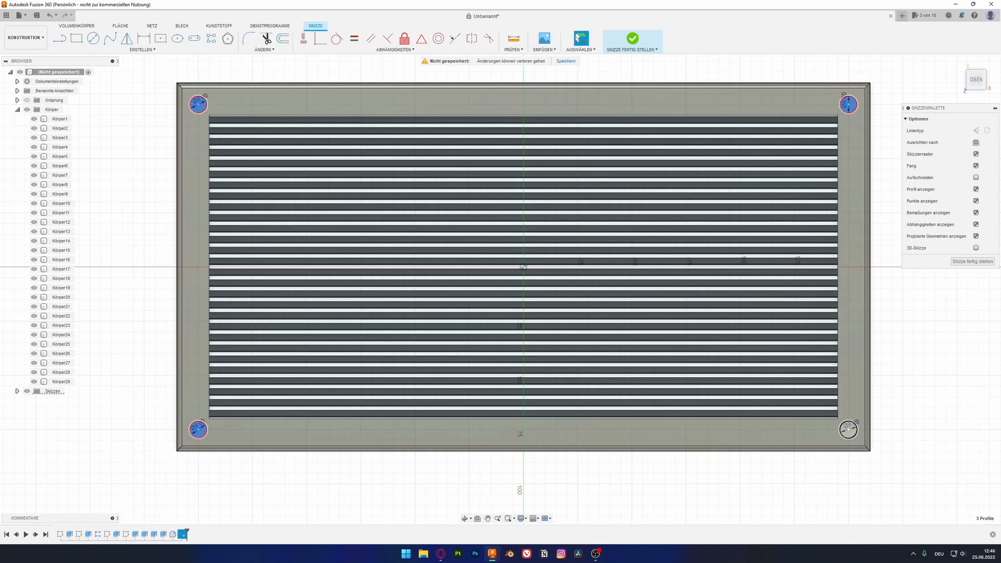
key("e")
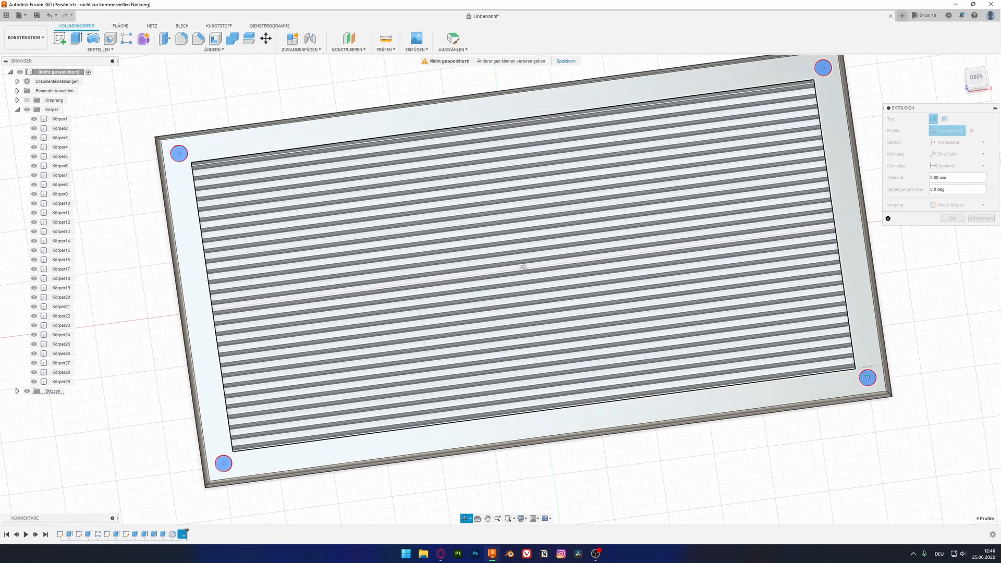
type("12")
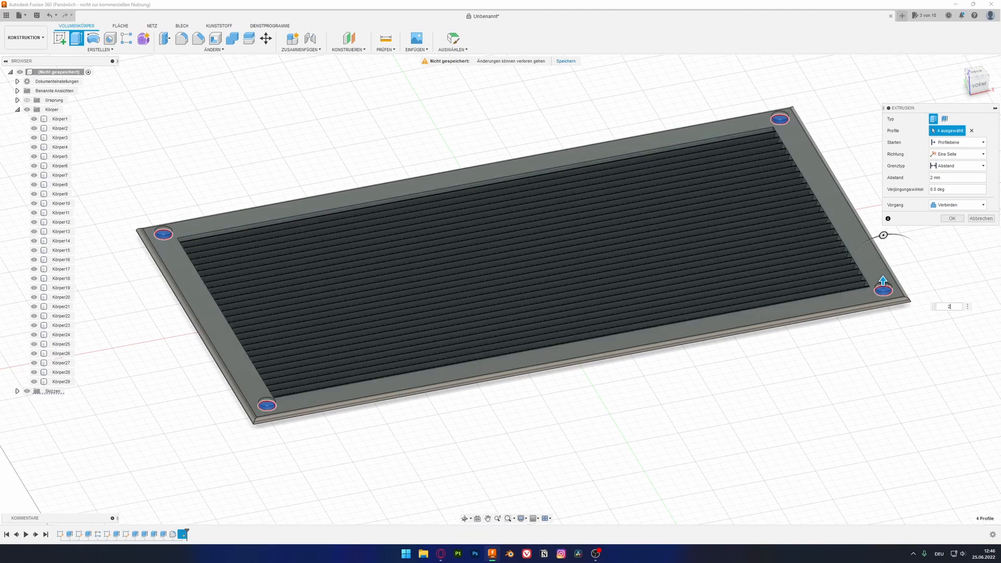
Step: Try a taper angle of -85 degrees on the corner extrusion and check the studs up close
left_click_drag(884, 235, 922, 259)
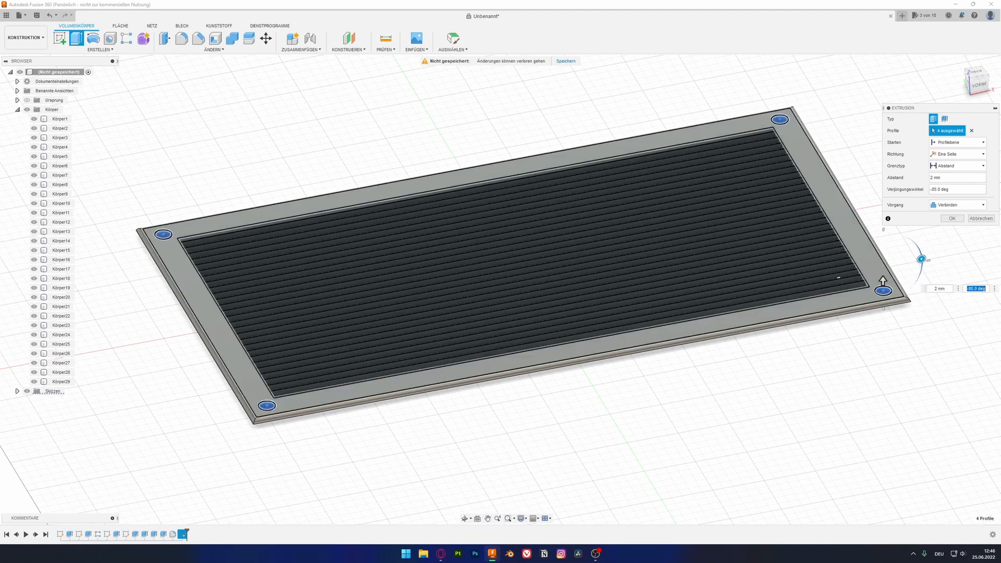
scroll(341, 420, "up", 5)
scroll(157, 383, "up", 3)
middle_click_drag(209, 380, 217, 339, "shift")
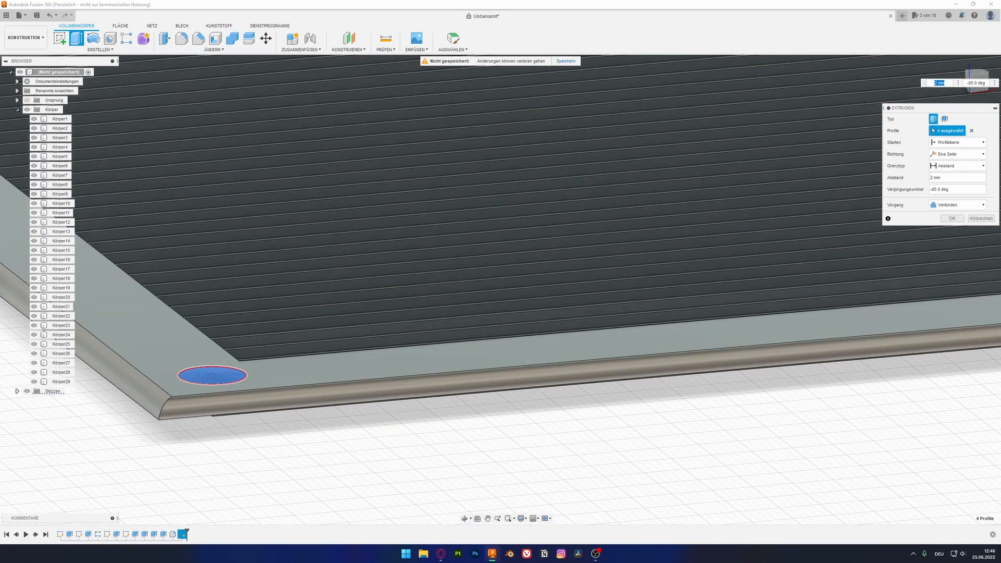
scroll(241, 390, "down", 3)
middle_click_drag(678, 292, 292, 326)
scroll(567, 312, "down", 3)
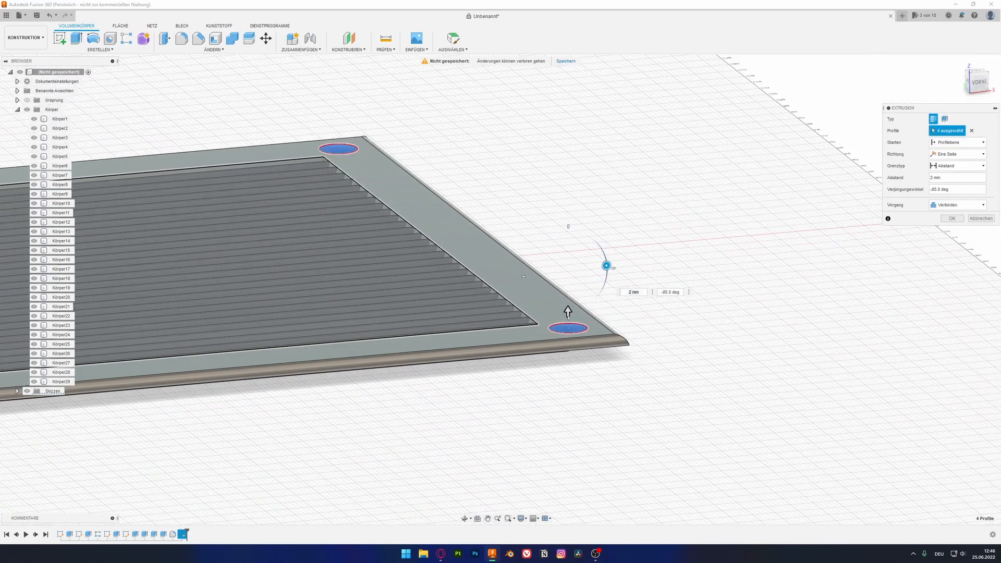
scroll(612, 317, "up", 8)
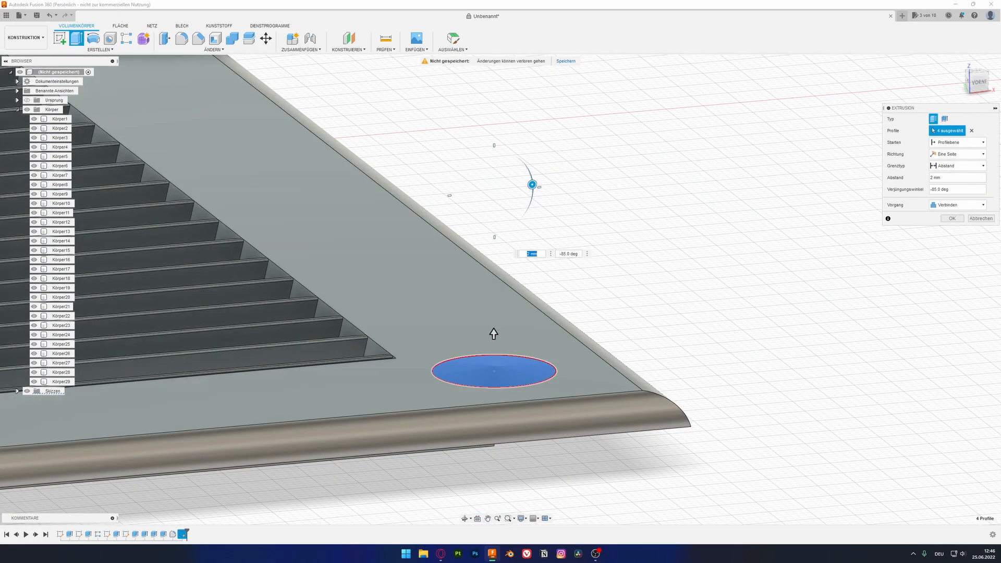
Step: Reset the taper angle to 0 degrees and complete the extrusion of the corner studs
left_click_drag(532, 184, 495, 153)
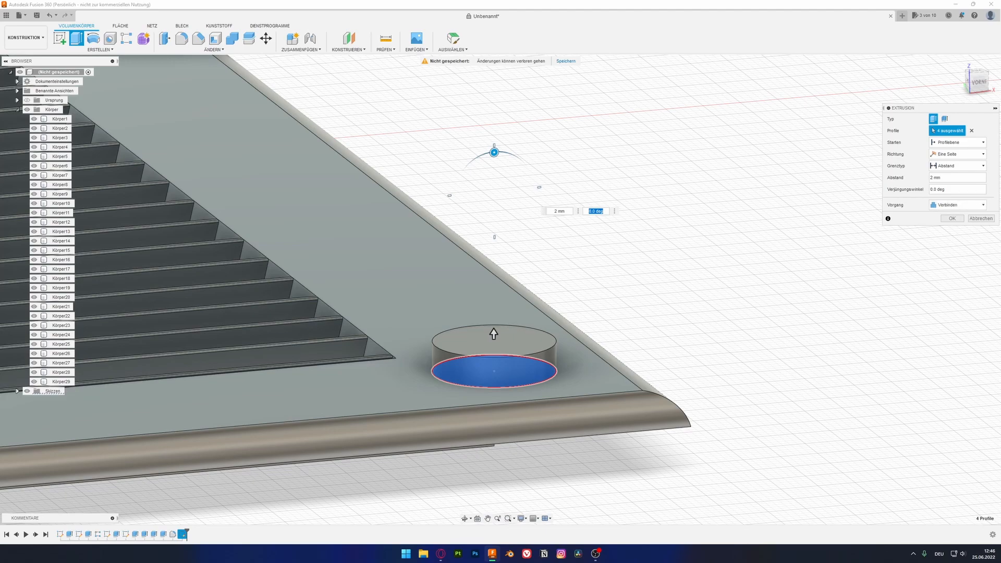
key("Return")
Step: Start a sketch on the lower-right stud's top face and draw two crossing 6 by 1 mm centre rectangles at its middle
left_click(495, 341)
left_click(60, 38)
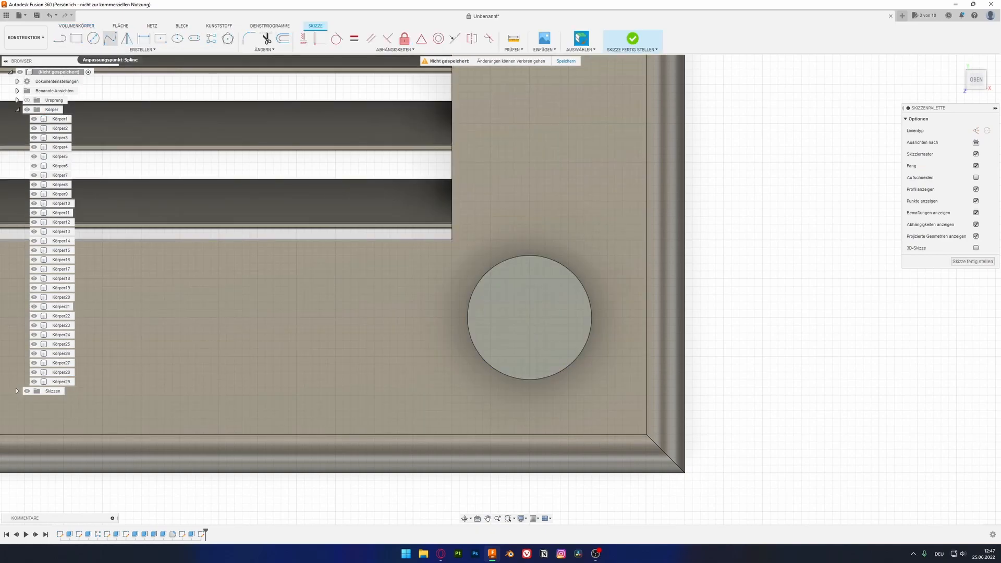
left_click(76, 38)
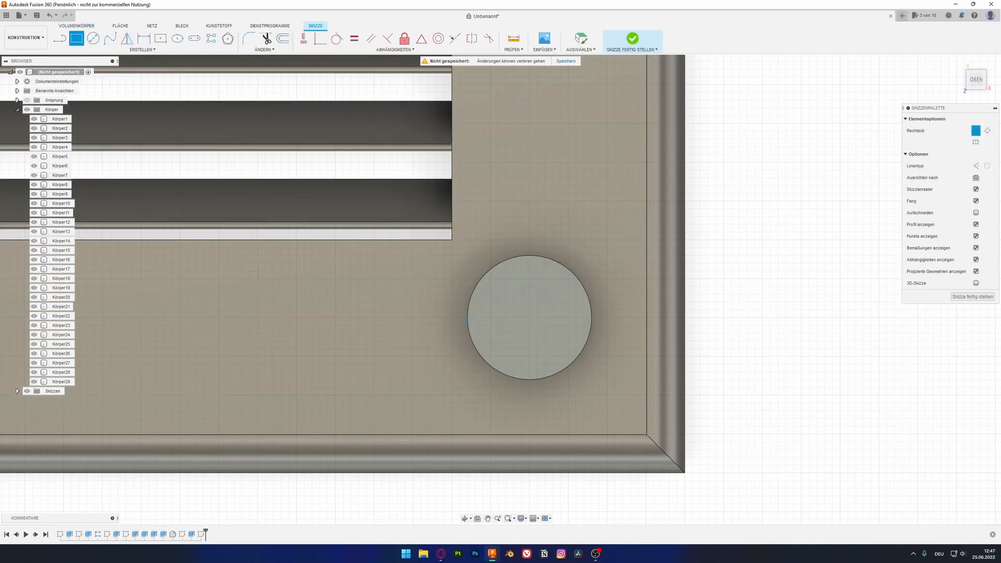
left_click(161, 38)
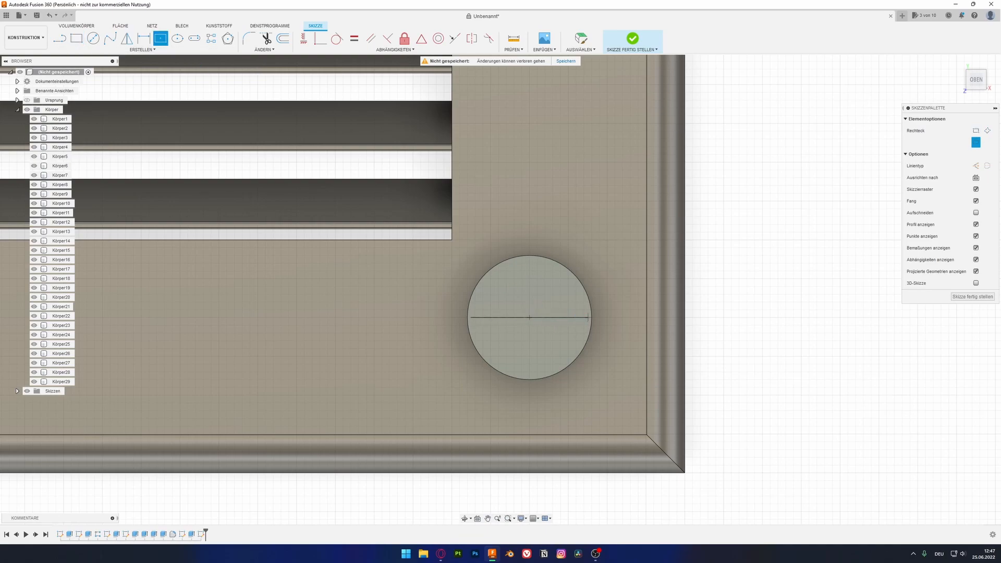
left_click(530, 317)
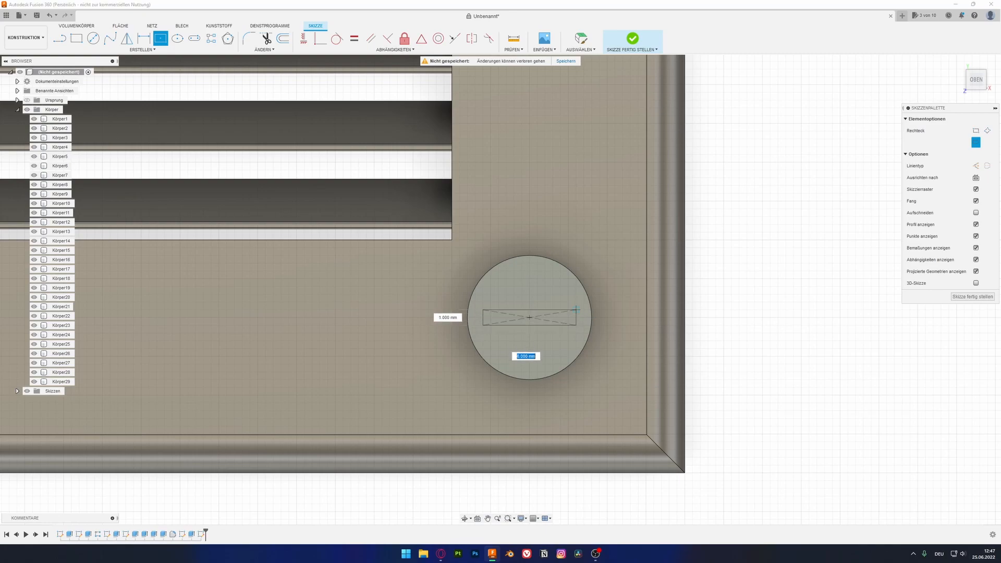
left_click(575, 309)
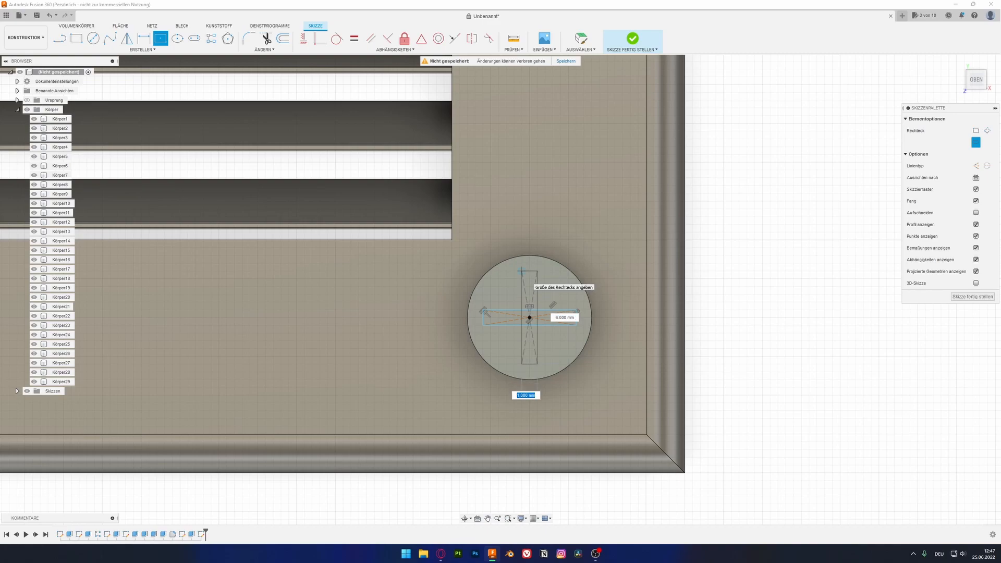
Step: Draw two crossing 6 by 1 mm centre rectangles at the middle of the upper-right stud
scroll(530, 371, "down", 3)
middle_click_drag(492, 157, 437, 454)
mouse_move(460, 185)
middle_mouse_down()
mouse_move(443, 226)
mouse_move(409, 459)
middle_mouse_up()
middle_click_drag(425, 136, 407, 443)
middle_click_drag(447, 112, 468, 255)
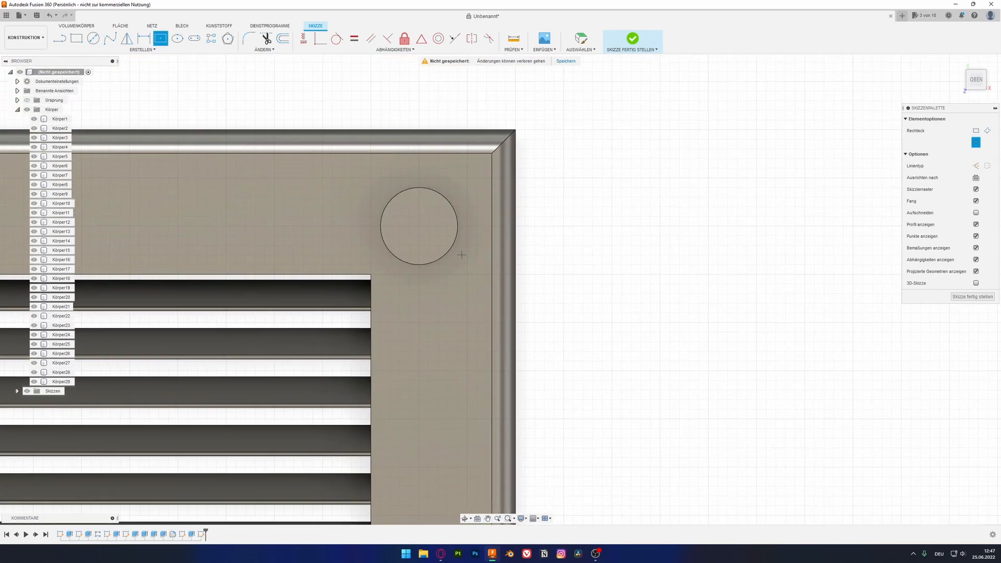
key("Escape")
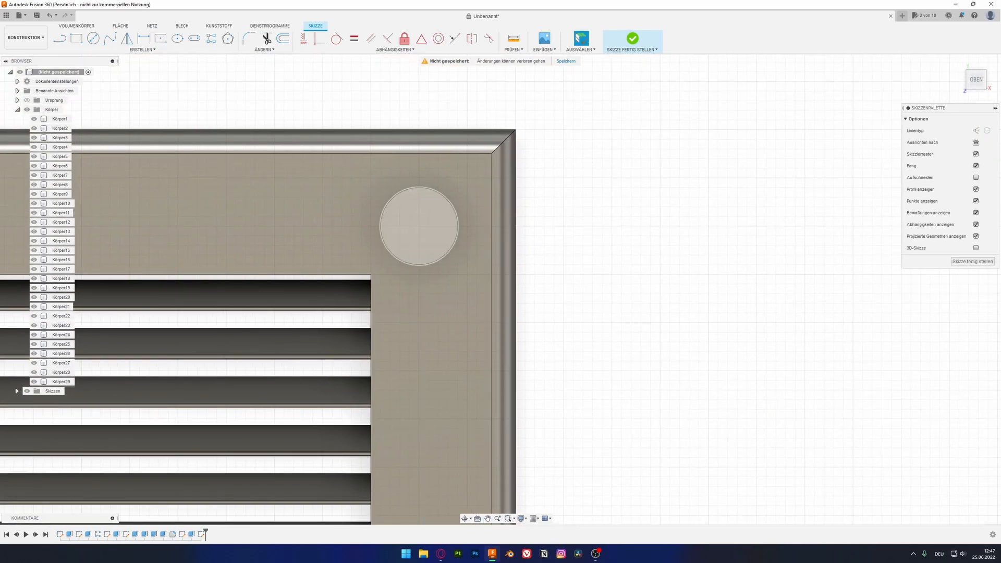
left_click(161, 38)
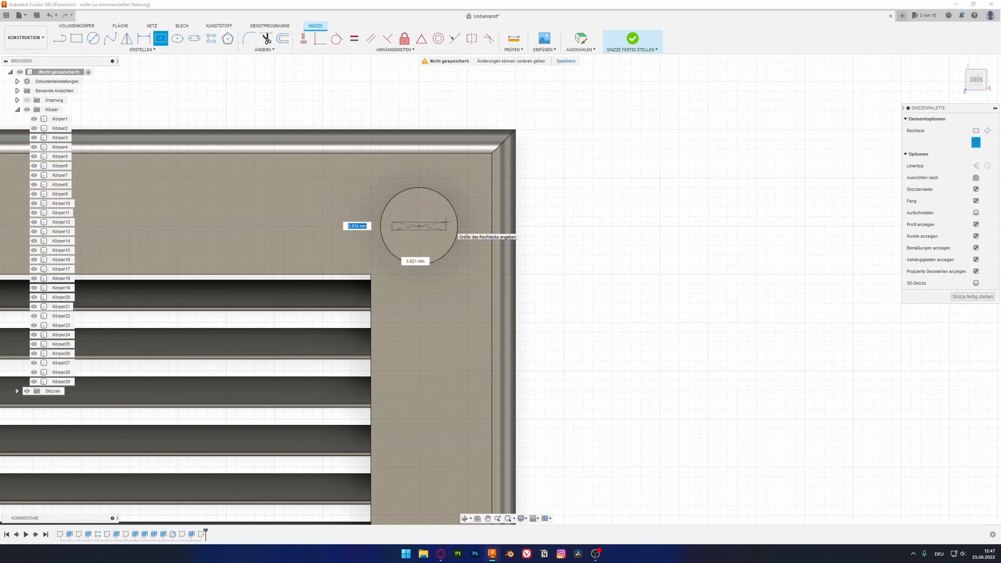
key("Return")
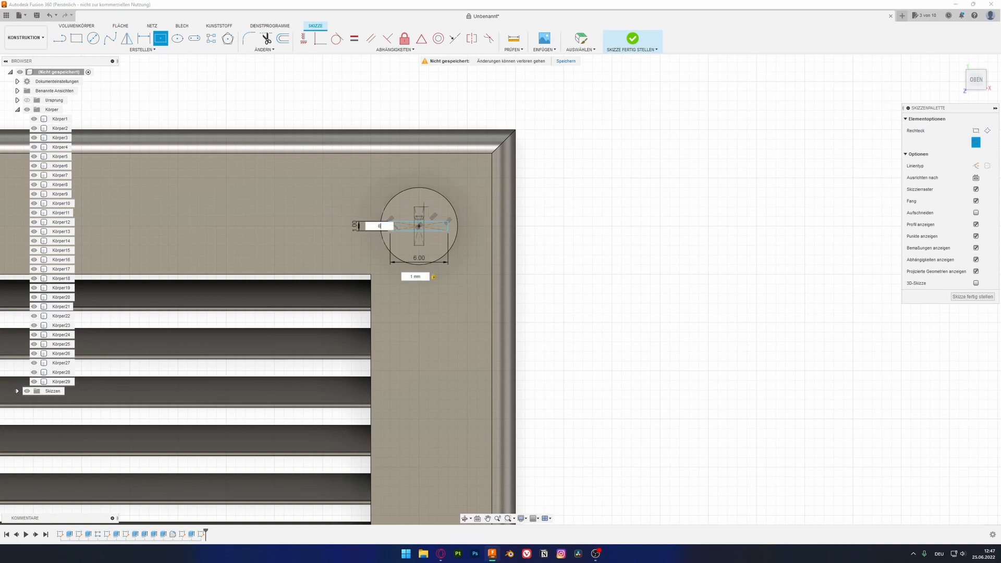
key("Return")
Step: Try a 6 mm wide horizontal centre rectangle on the upper-left stud and undo it
middle_click_drag(255, 226, 730, 269)
middle_click_drag(313, 233, 849, 253)
middle_click_drag(183, 235, 886, 254)
middle_click_drag(130, 252, 720, 212)
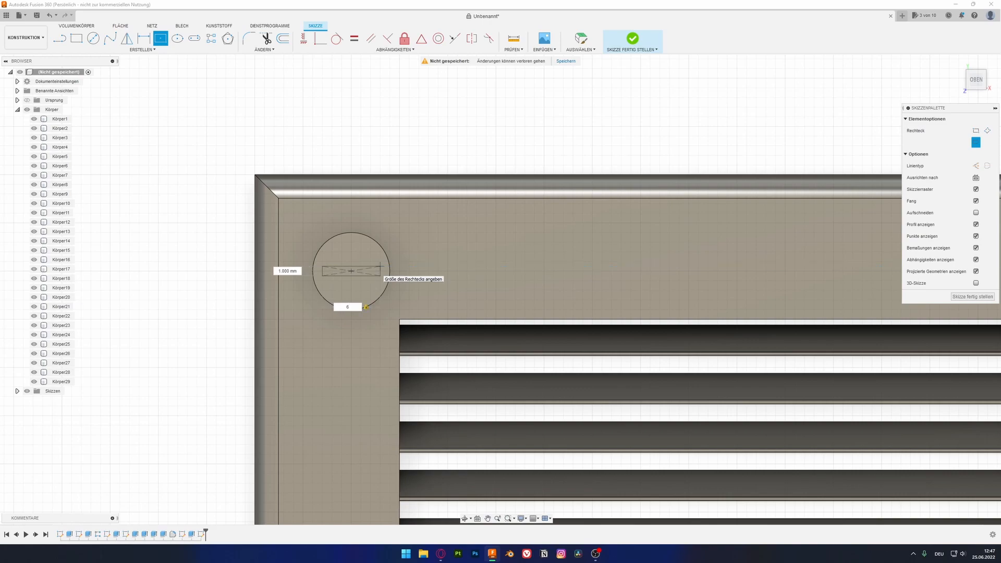
key("Return")
scroll(379, 275, "down", 1)
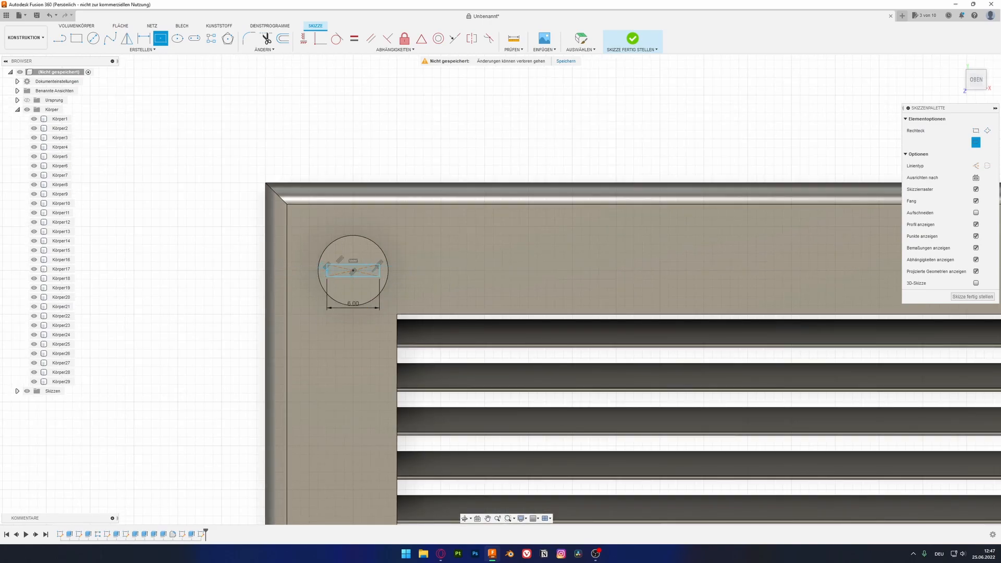
scroll(342, 268, "up", 3)
key("Escape")
key("ctrl+z")
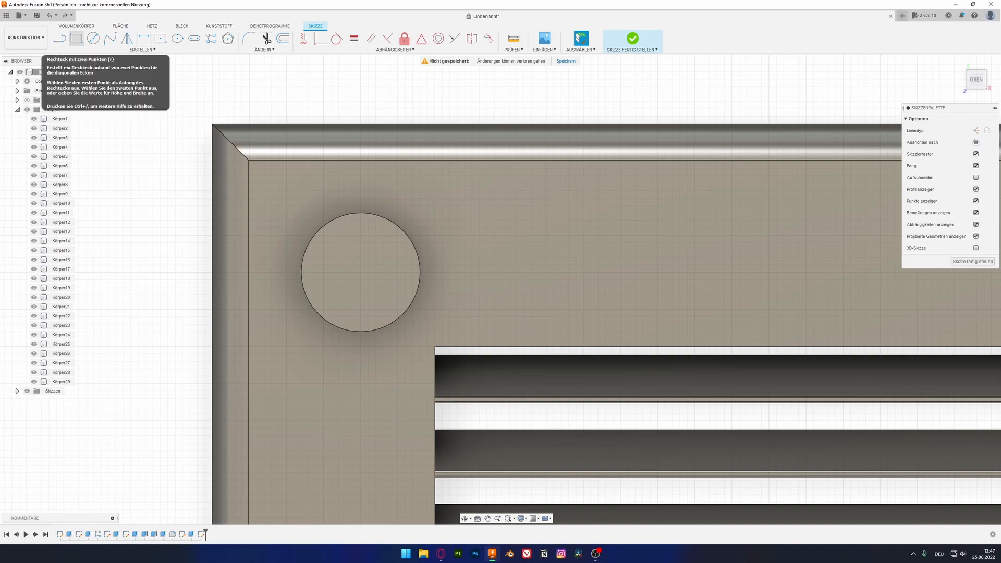
Step: Draw a cross from two 6 by 1 mm centre rectangles at the middle of the upper-left stud
left_click(161, 38)
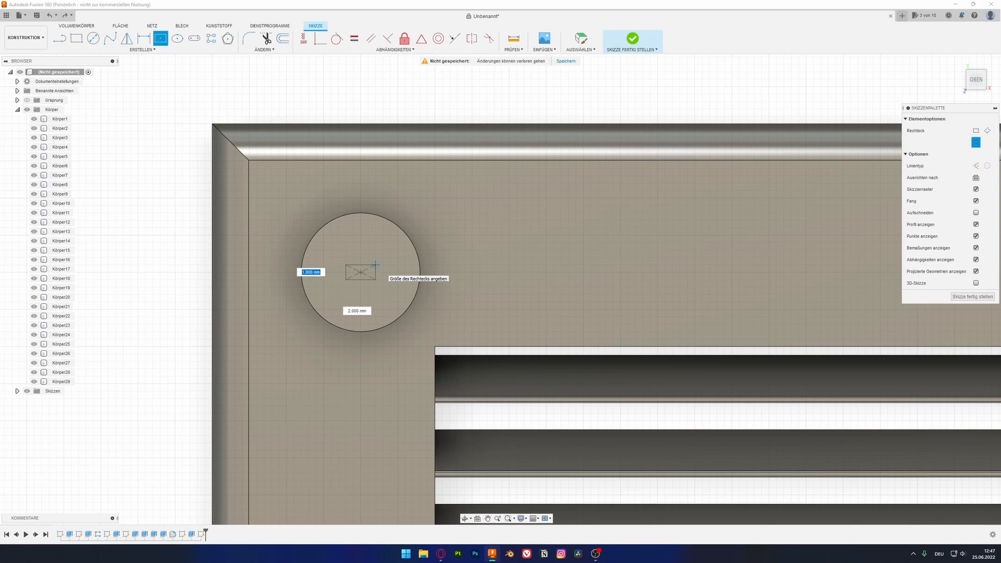
key("Return")
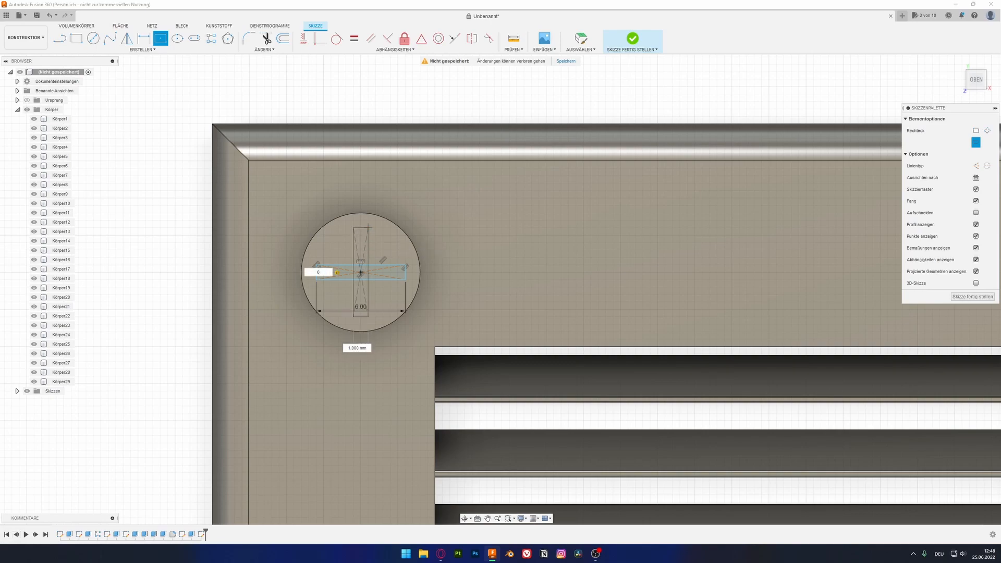
key("Return")
Step: Draw a vertical centre rectangle 1 mm wide and 6 mm high at the middle of the lower-left stud
scroll(378, 158, "down", 5)
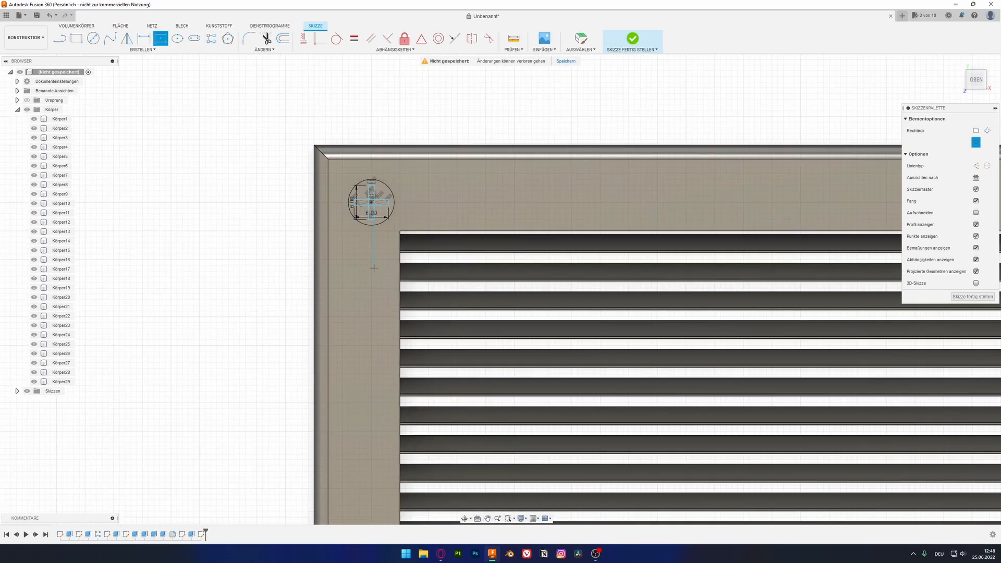
scroll(374, 313, "down", 5)
middle_click_drag(375, 412, 381, 196)
scroll(383, 401, "up", 5)
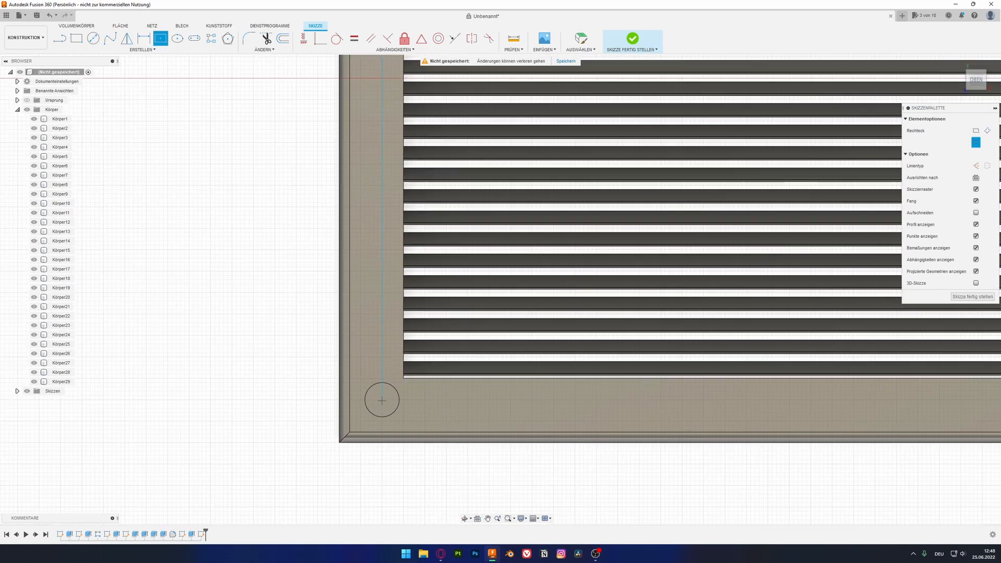
scroll(382, 403, "up", 5)
left_click(382, 391)
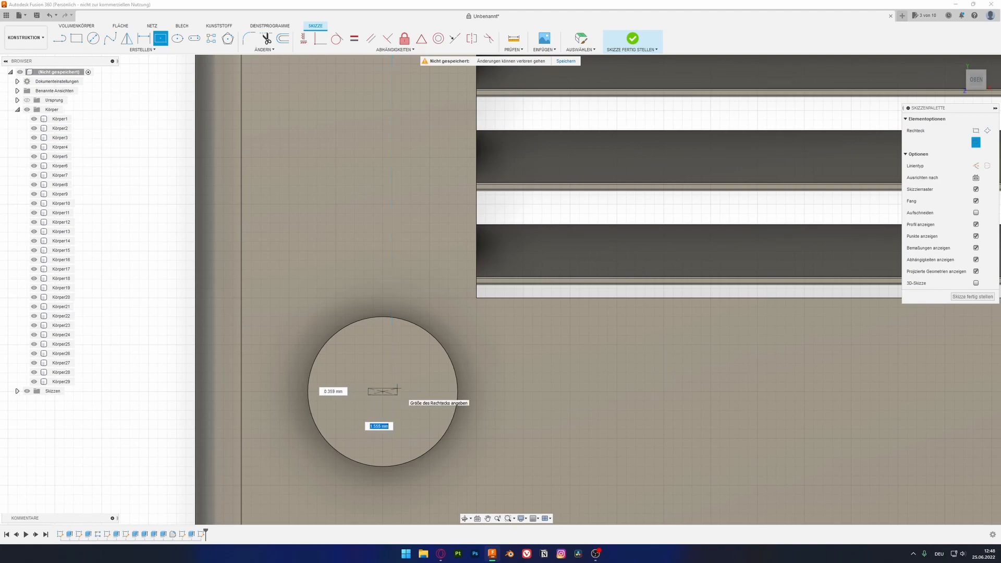
type("6")
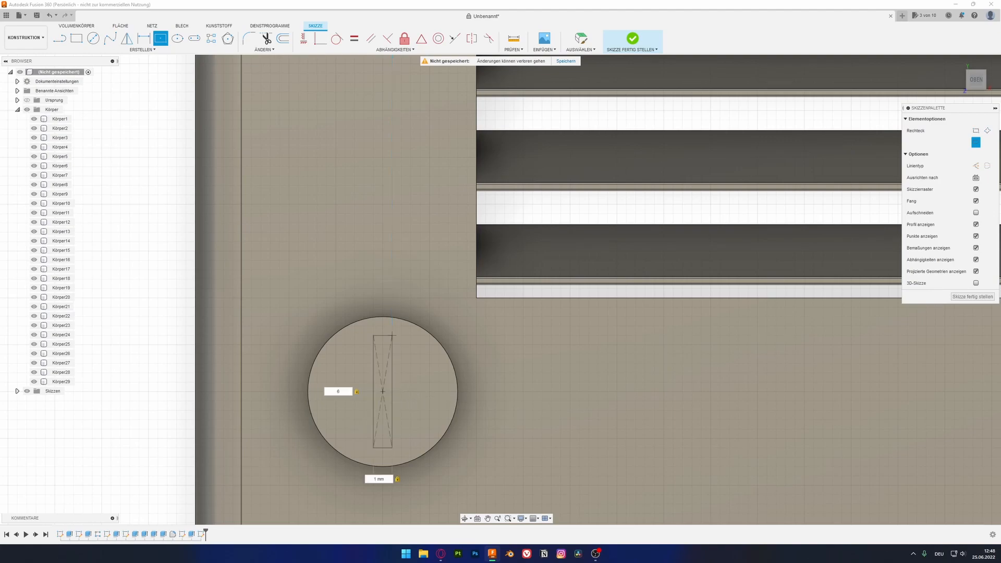
key("Return")
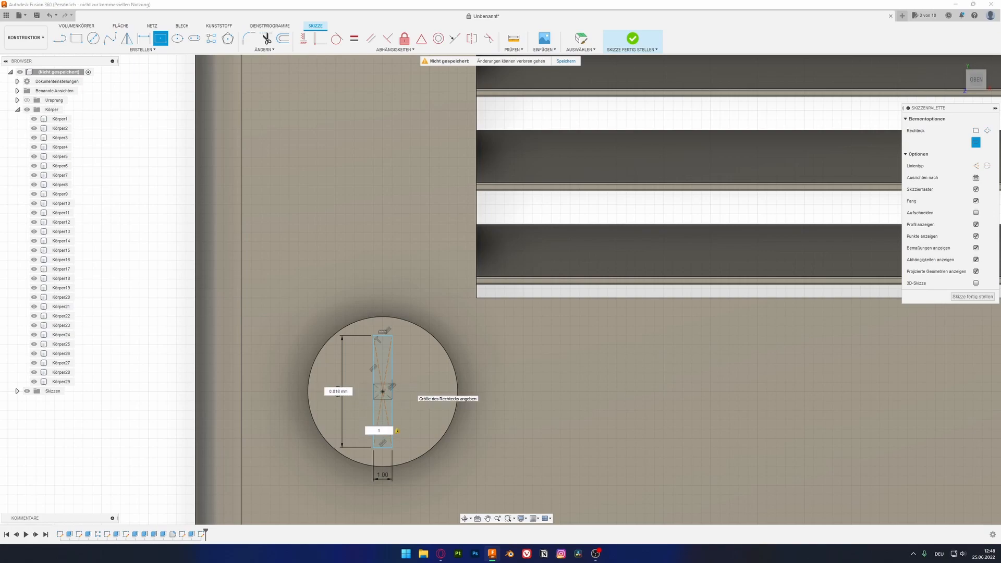
Step: Add a horizontal 6 by 1 mm centre rectangle across the vertical one on the lower-left stud
type("6")
key("Tab")
type("1")
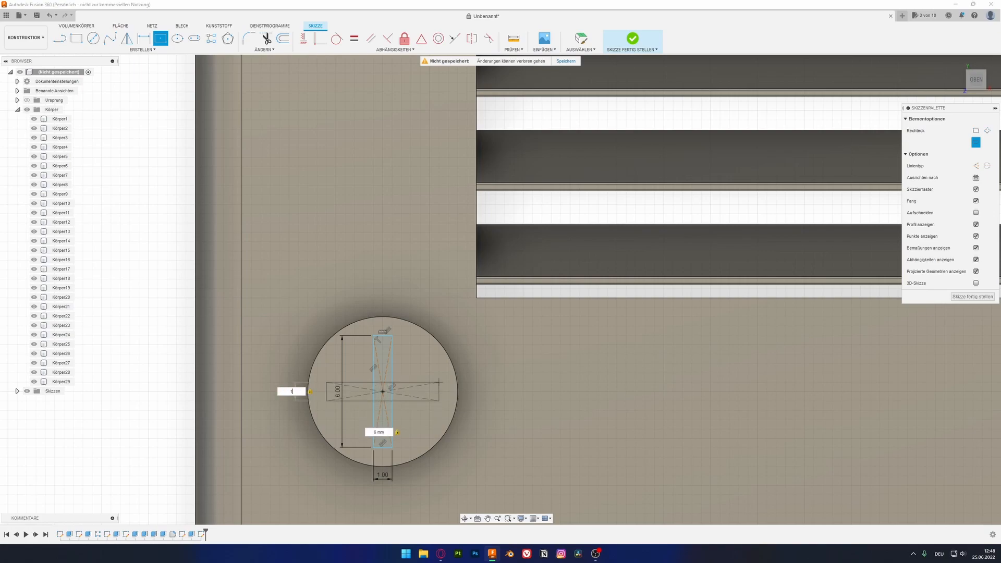
key("Return")
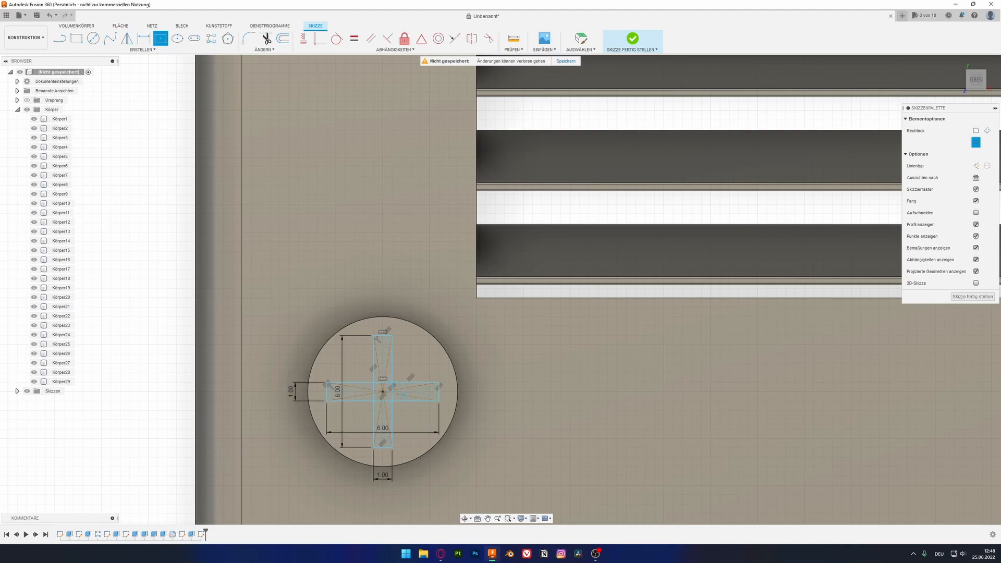
key("Escape")
Step: Select the cross profiles on the lower-left stud
left_click(415, 391)
left_click(349, 392, "shift")
left_click(383, 362, "shift")
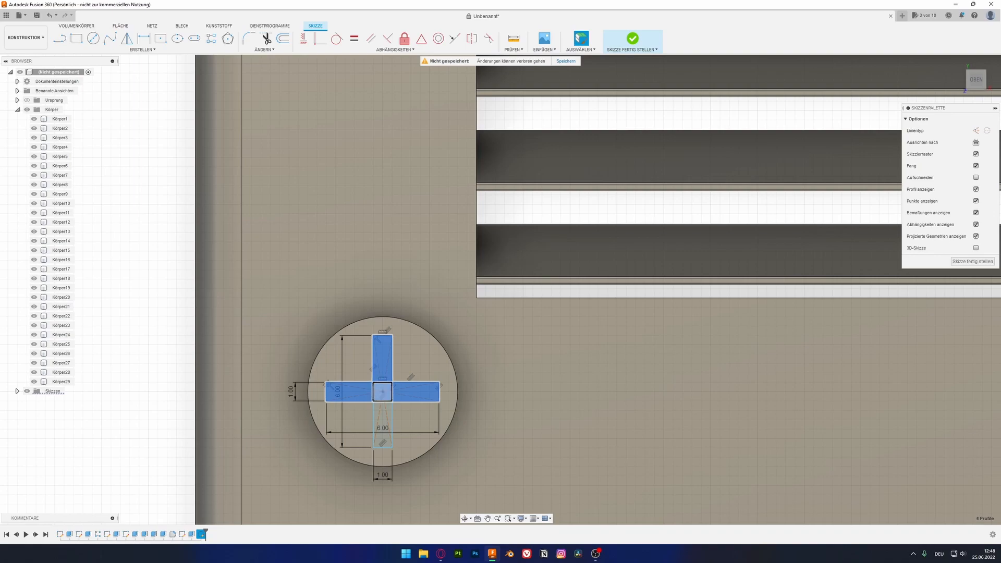
Step: Add all cross profiles on the lower-right stud, including the centre square, to the selection
scroll(341, 444, "down", 5)
middle_click_drag(771, 397, 313, 365)
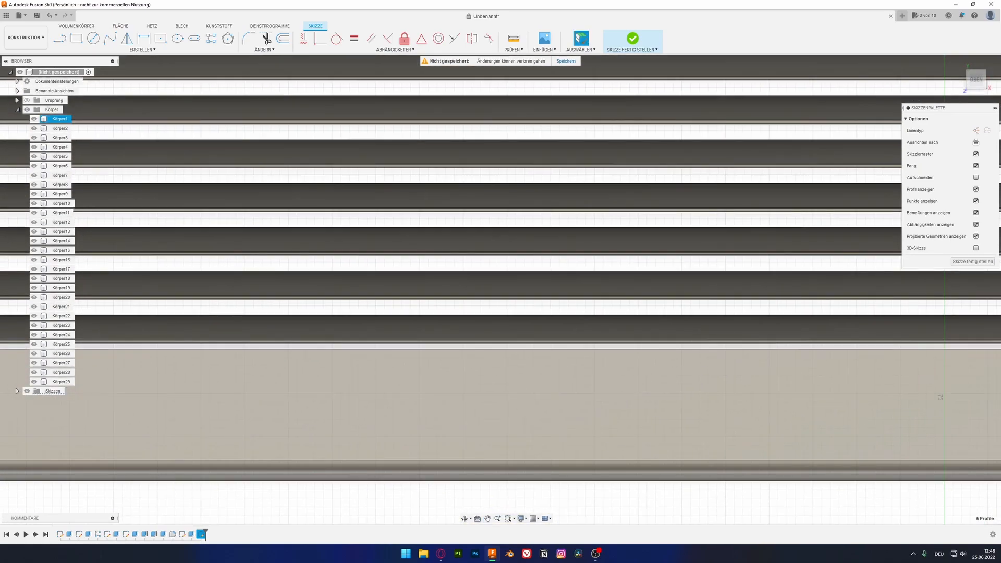
middle_click_drag(834, 365, 224, 384)
middle_click_drag(772, 391, 323, 364)
middle_click_drag(921, 376, 398, 369)
scroll(476, 377, "up", 5)
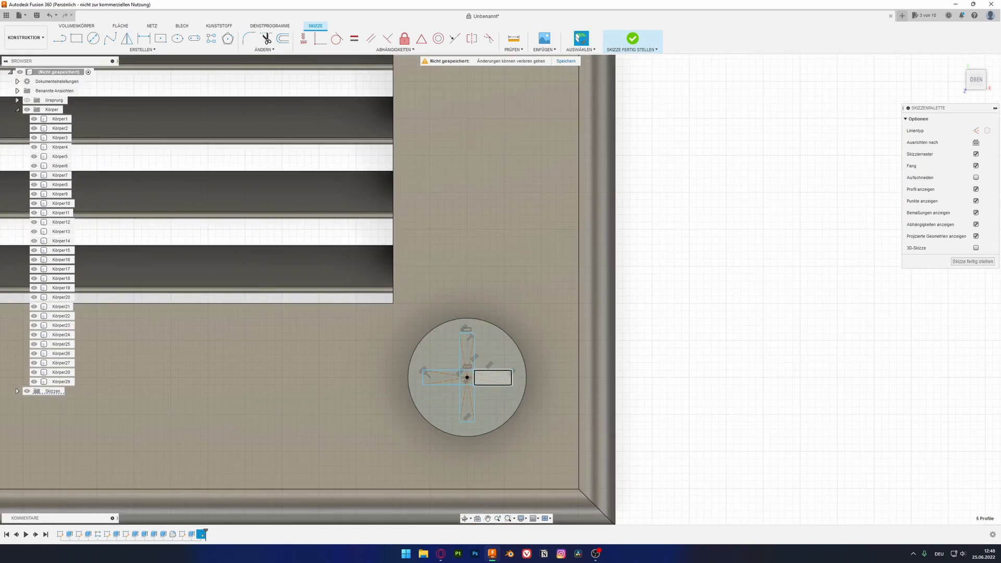
left_click(440, 376, "shift")
left_click(476, 342, "shift")
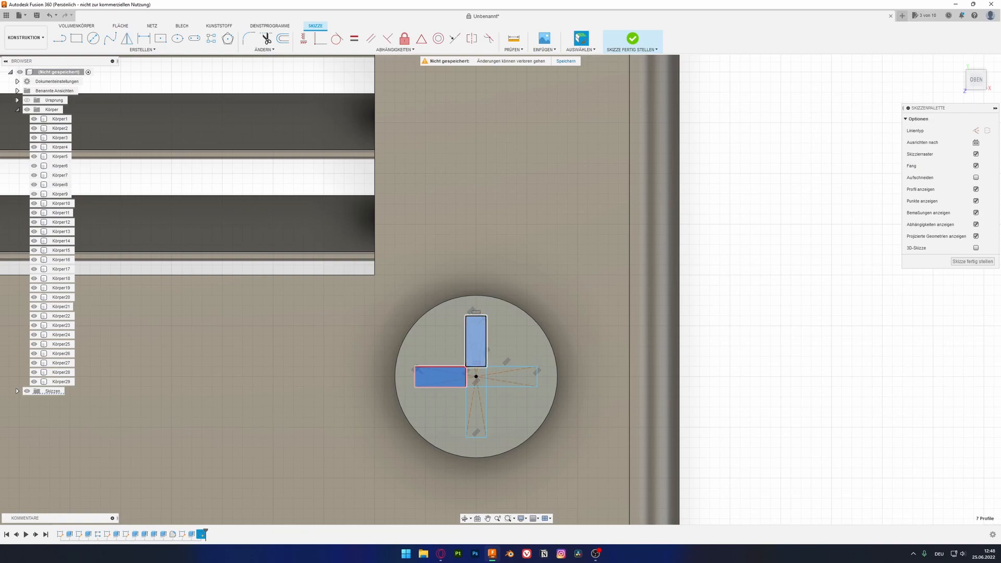
left_click(476, 412, "shift")
left_click(511, 377, "shift")
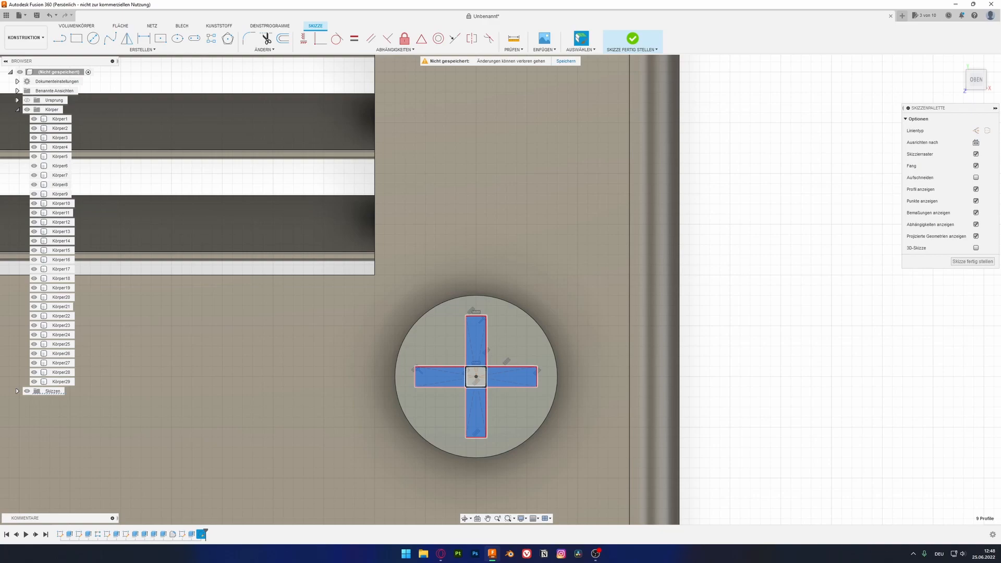
left_click(476, 377, "shift")
Step: Add all cross profiles on the upper-right stud, including the centre square, to the selection
scroll(464, 399, "down", 6)
middle_click_drag(461, 172, 481, 446)
middle_click_drag(480, 203, 446, 454)
middle_click_drag(455, 93, 444, 245)
scroll(444, 245, "up", 6)
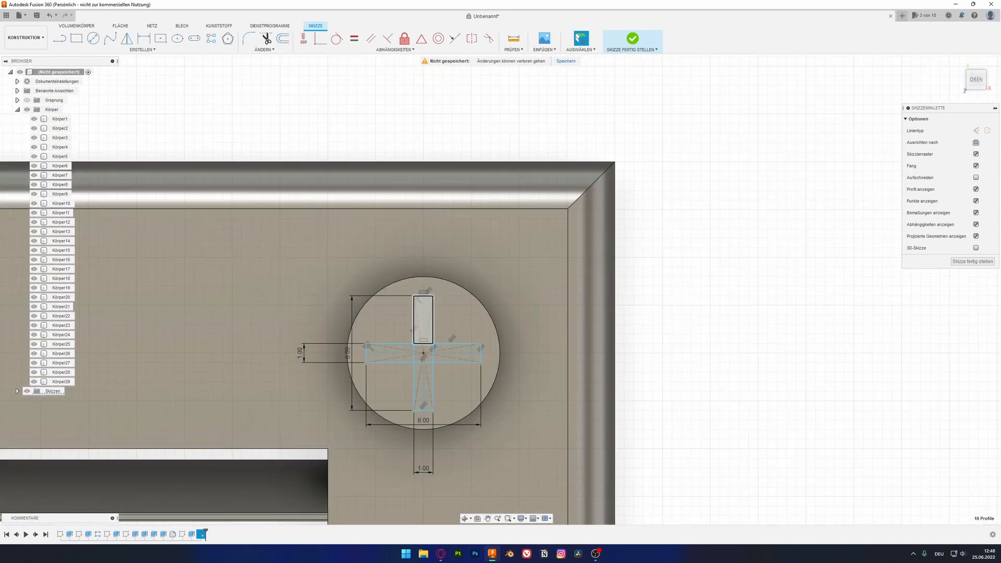
left_click(424, 386, "shift")
left_click(390, 353, "shift")
left_click(457, 354, "shift")
left_click(423, 354, "shift")
Step: Add the upper-left stud's cross profiles to the selection and extrude all four crosses downward as cuts into the studs
middle_click_drag(271, 339, 965, 360)
middle_click_drag(313, 339, 928, 311)
middle_click_drag(313, 313, 834, 328)
middle_click_drag(209, 323, 837, 342)
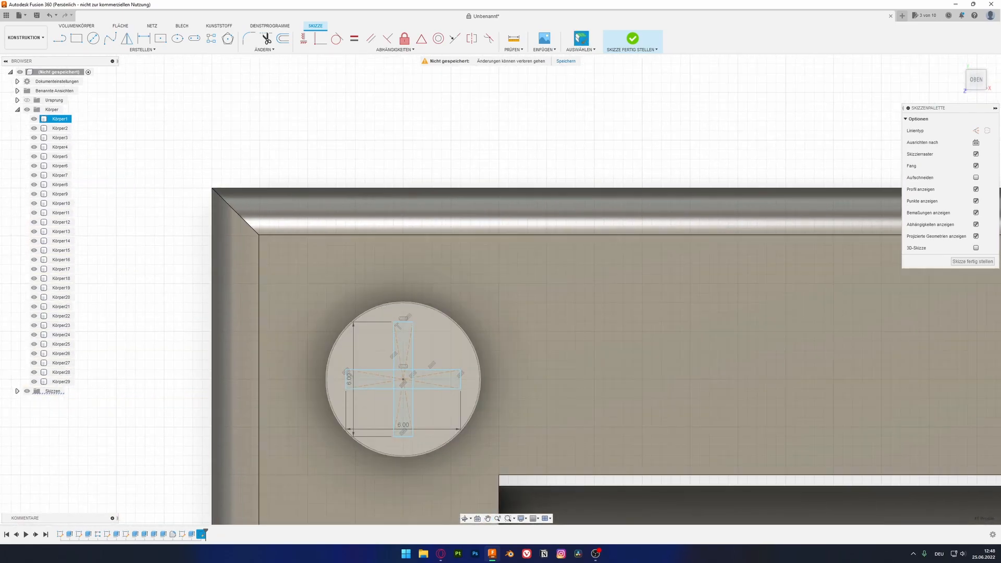
left_click(403, 347, "shift")
left_click(403, 412, "shift")
left_click(369, 380, "shift")
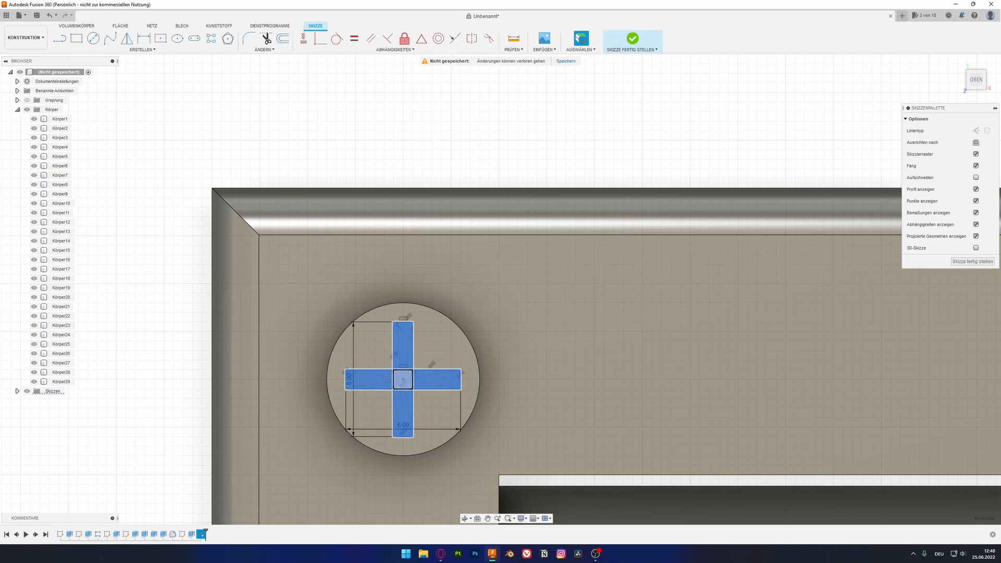
key("e")
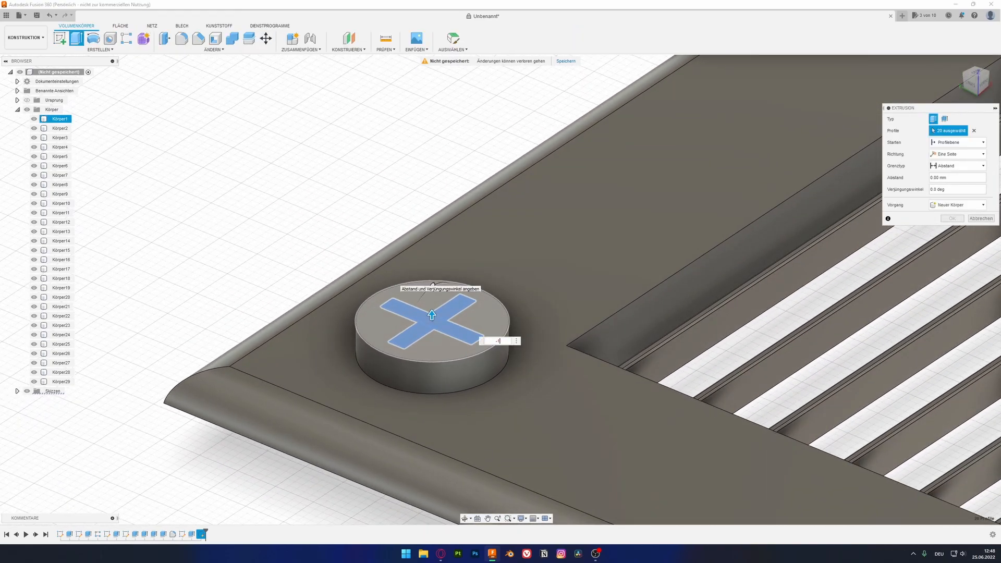
key("Return")
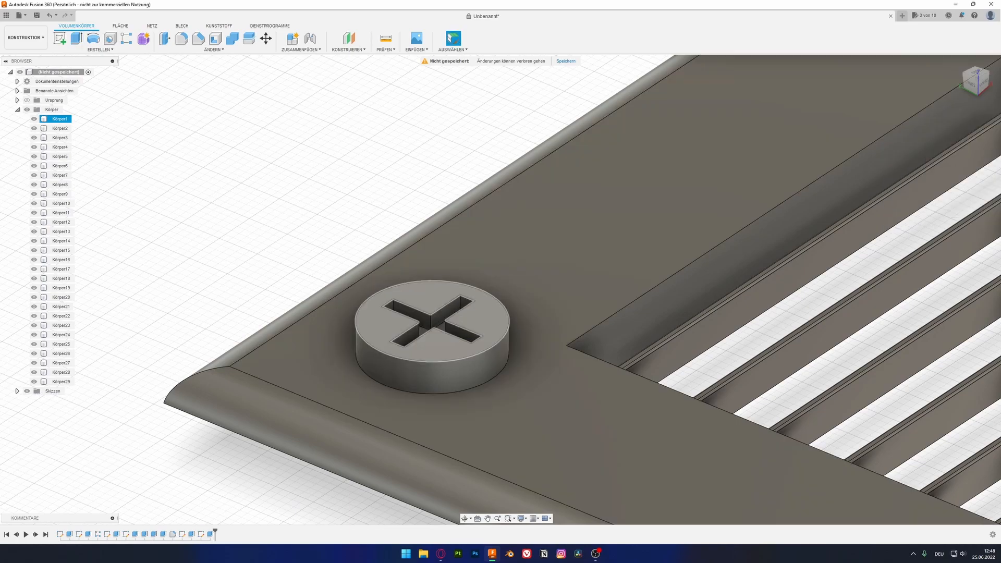
Step: Fillet the top outer edges of all four corner studs to give them rounded screw-head shapes
scroll(475, 300, "down", 4)
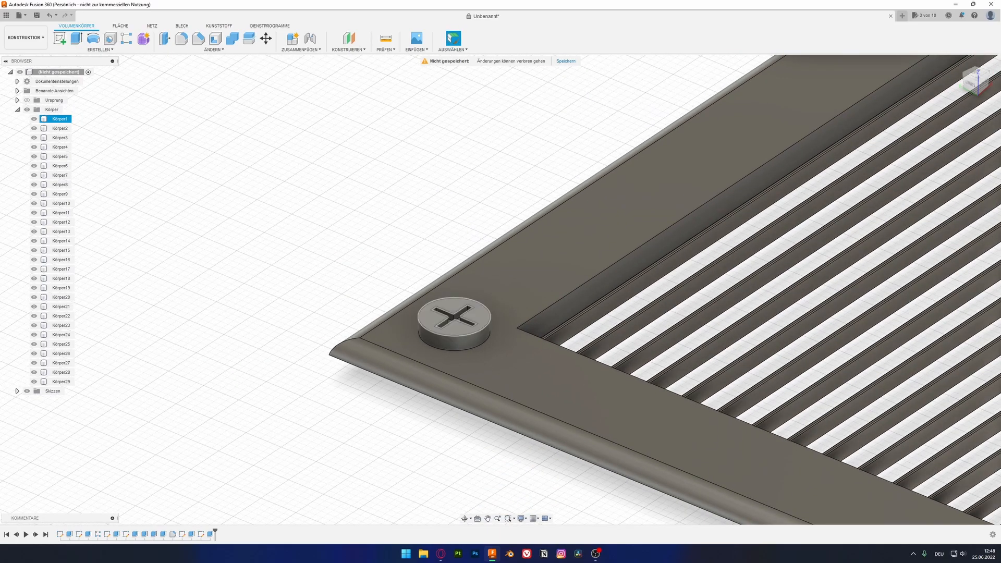
scroll(362, 311, "down", 2)
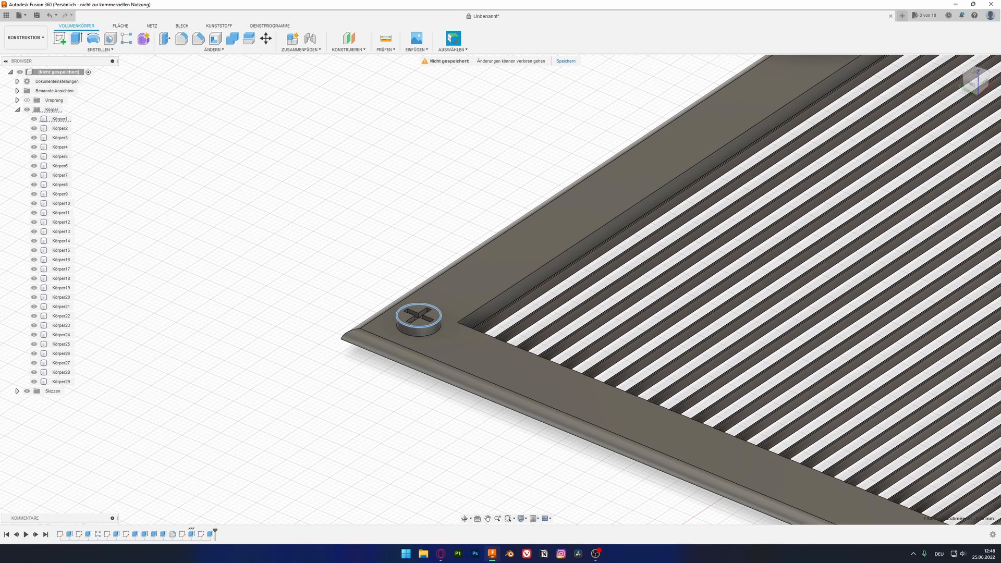
scroll(420, 319, "down", 4)
middle_click_drag(420, 321, 243, 292)
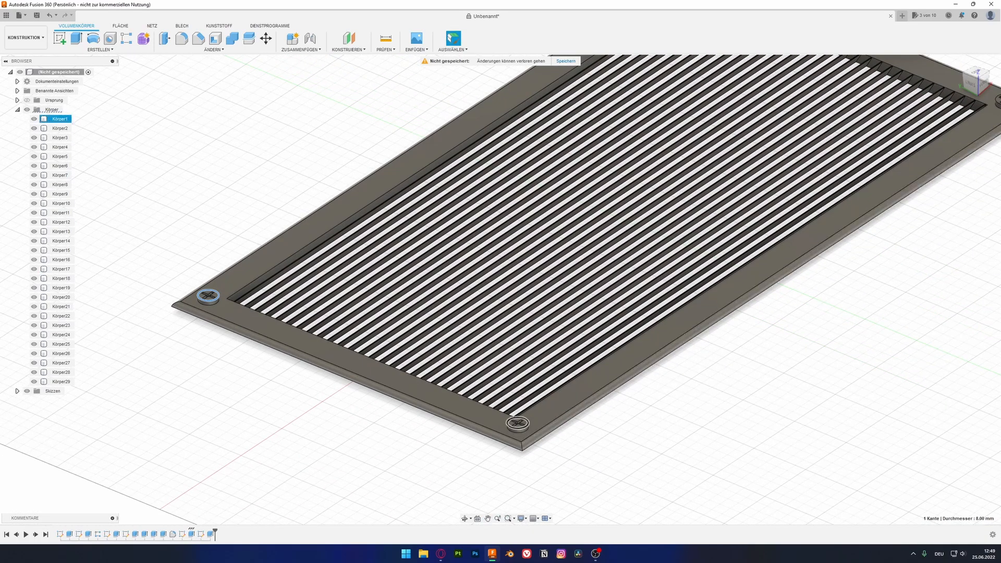
key("f")
left_click(509, 424)
middle_click_drag(740, 157, 231, 318)
left_click(492, 265)
middle_click_drag(178, 133, 537, 189)
scroll(537, 189, "up", 7)
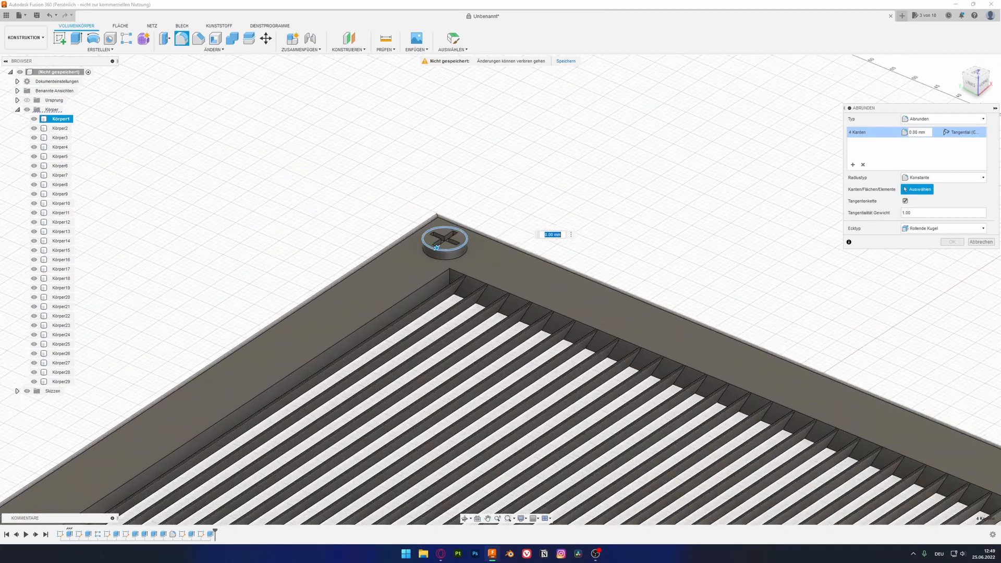
left_click_drag(319, 329, 322, 332)
middle_click_drag(182, 313, 516, 349, "shift")
key("Return")
Step: Examine the whole grille with its four corner screw heads from above
scroll(296, 265, "down", 6)
middle_click_drag(313, 292, 443, 292, "shift")
middle_click_drag(304, 313, 713, 148)
scroll(713, 147, "down", 3)
middle_click_drag(449, 180, 516, 178, "shift")
middle_click_drag(432, 196, 506, 182)
scroll(562, 169, "down", 2)
middle_click_drag(506, 182, 498, 236)
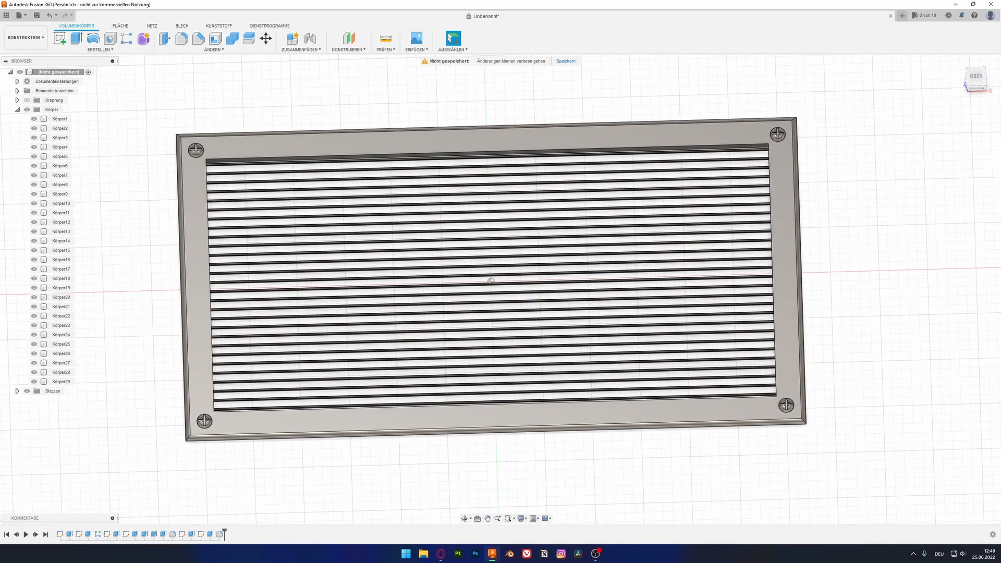
Step: Switch to the Render workspace and open the appearance settings
left_click(25, 37)
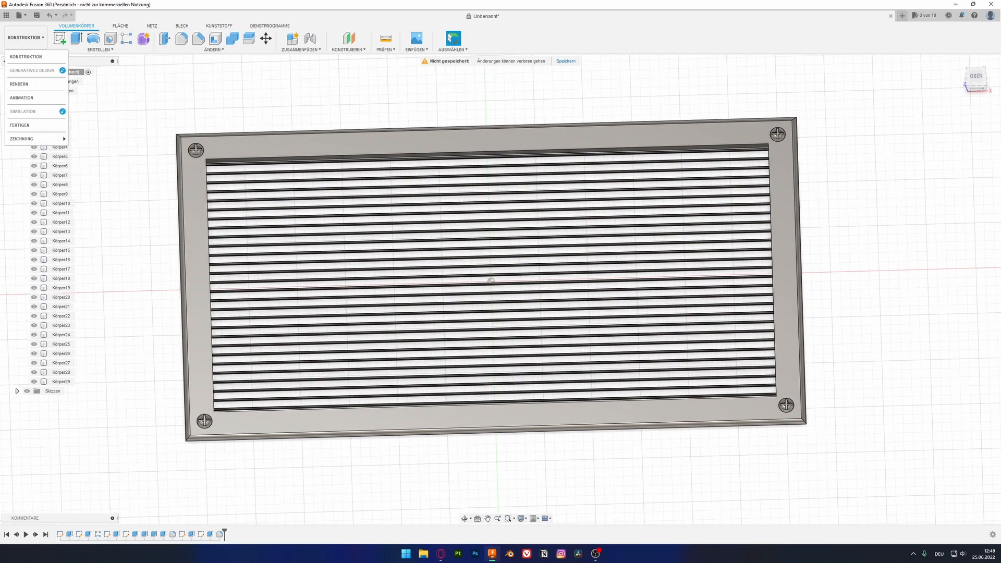
left_click(21, 84)
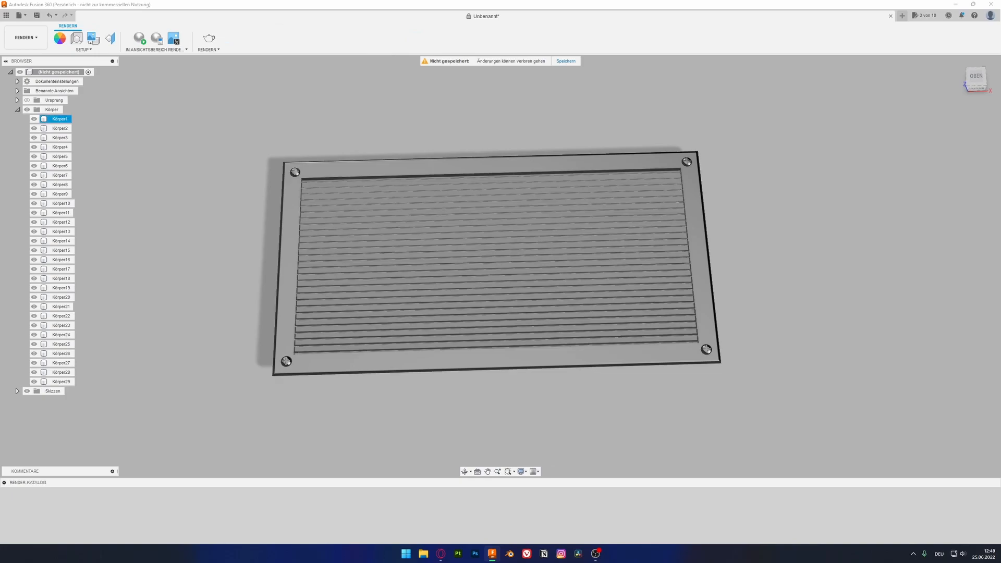
scroll(251, 153, "up", 5)
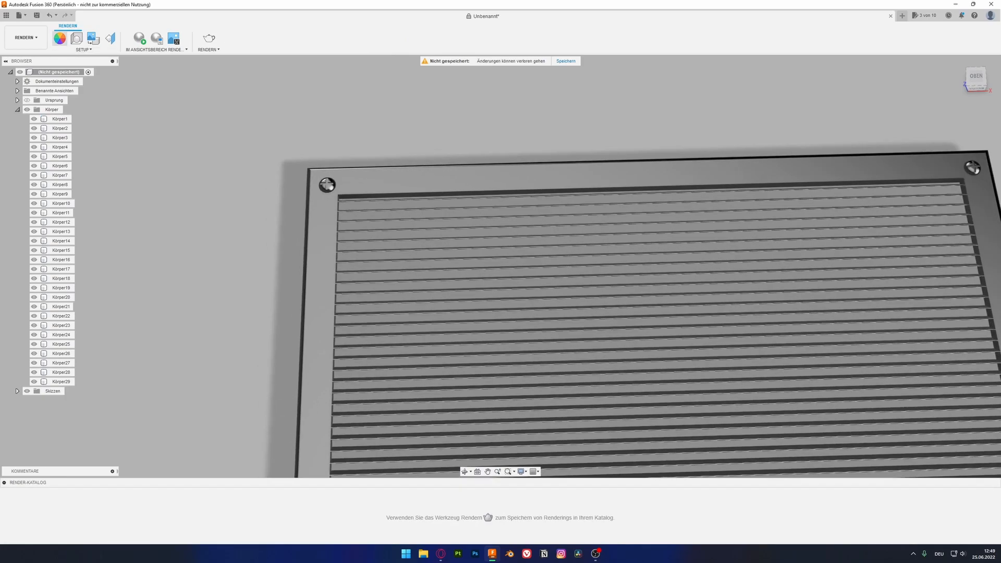
left_click(59, 38)
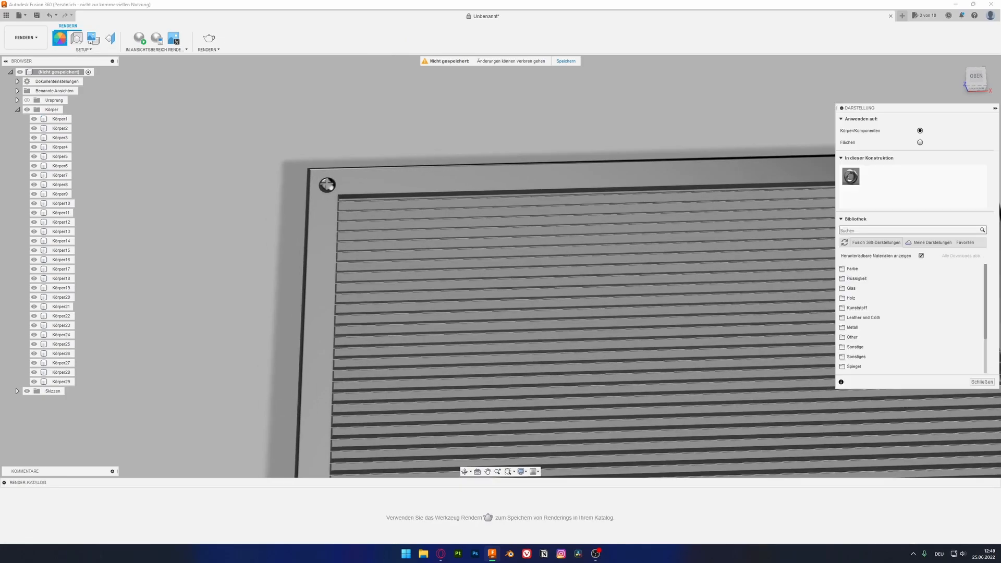
Step: Apply the metal appearance Edelstahl - gebürstet, gerade, lang to the frame body and replace it with Edelstahl - satiniert
scroll(392, 160, "up", 2)
scroll(267, 160, "up", 5)
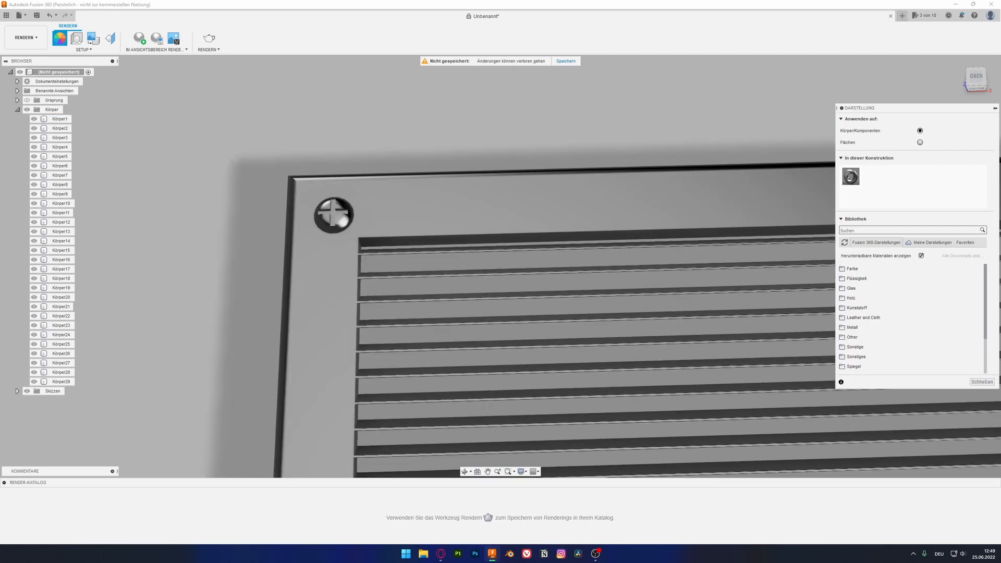
scroll(887, 293, "down", 3)
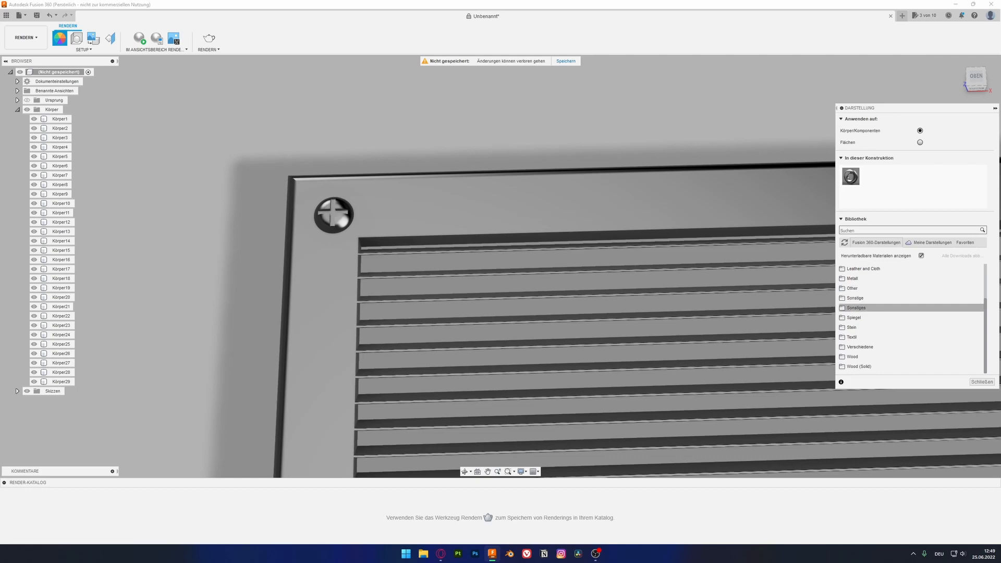
scroll(886, 339, "up", 3)
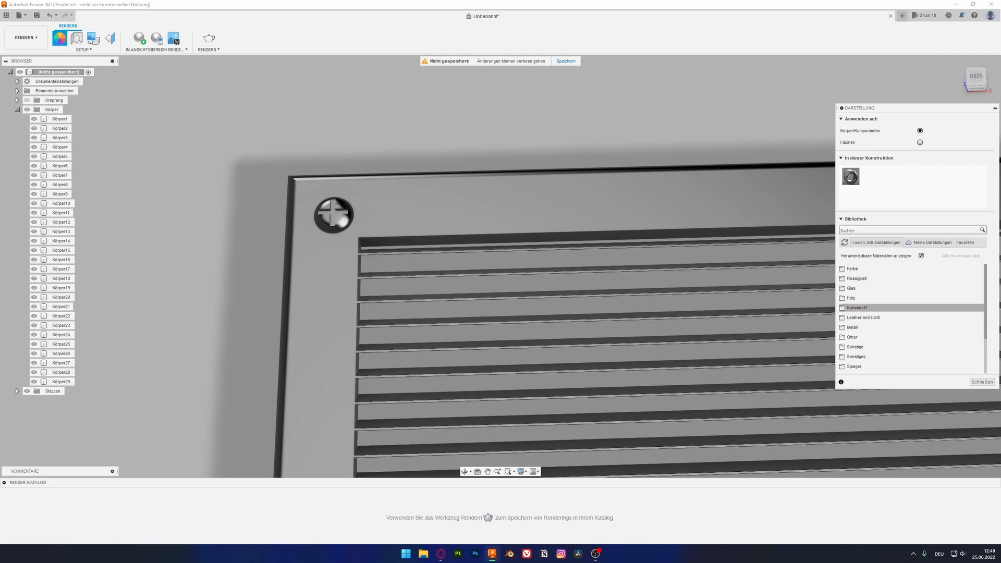
scroll(886, 327, "down", 3)
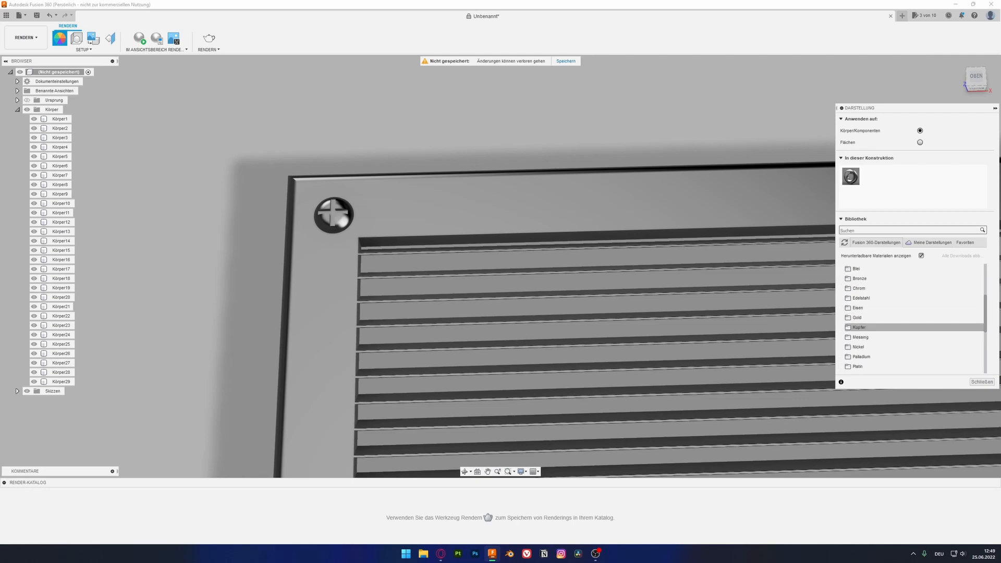
left_click(887, 298)
left_click(887, 299)
left_click(887, 298)
left_click_drag(886, 313, 516, 207)
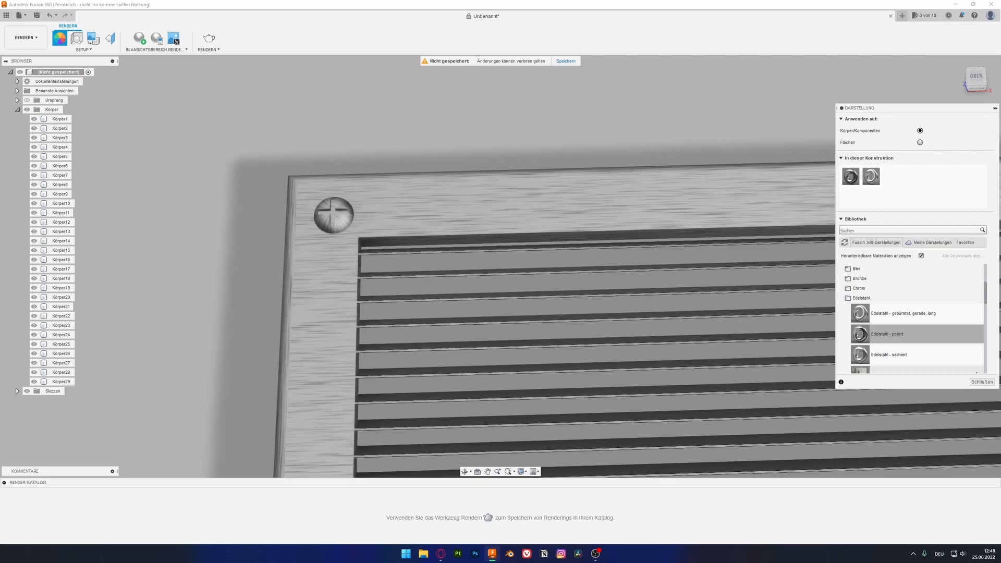
left_click_drag(889, 355, 730, 235)
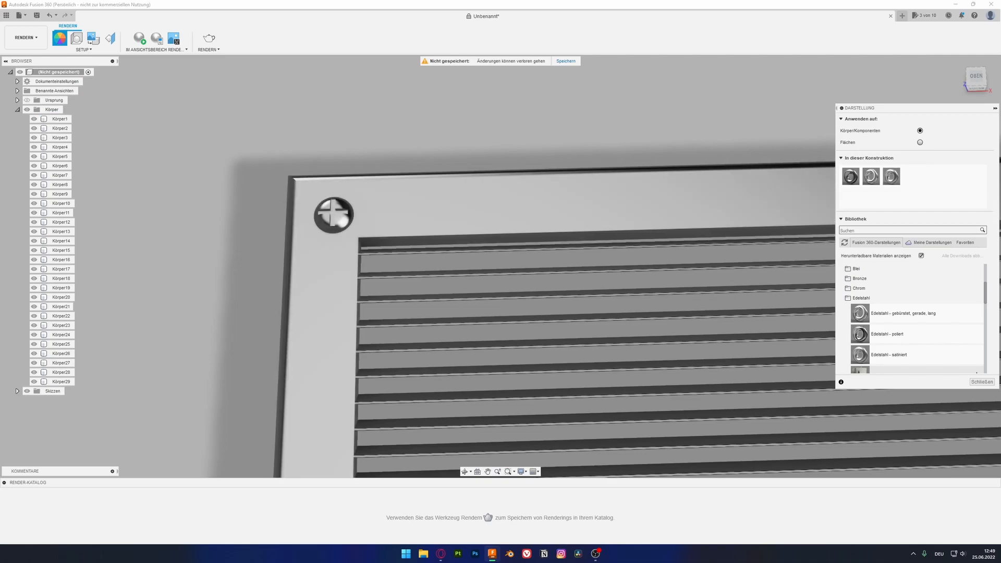
Step: Set appearances to apply to faces and give the upper-left screw head the Edelstahl - poliert appearance
scroll(280, 187, "up", 5)
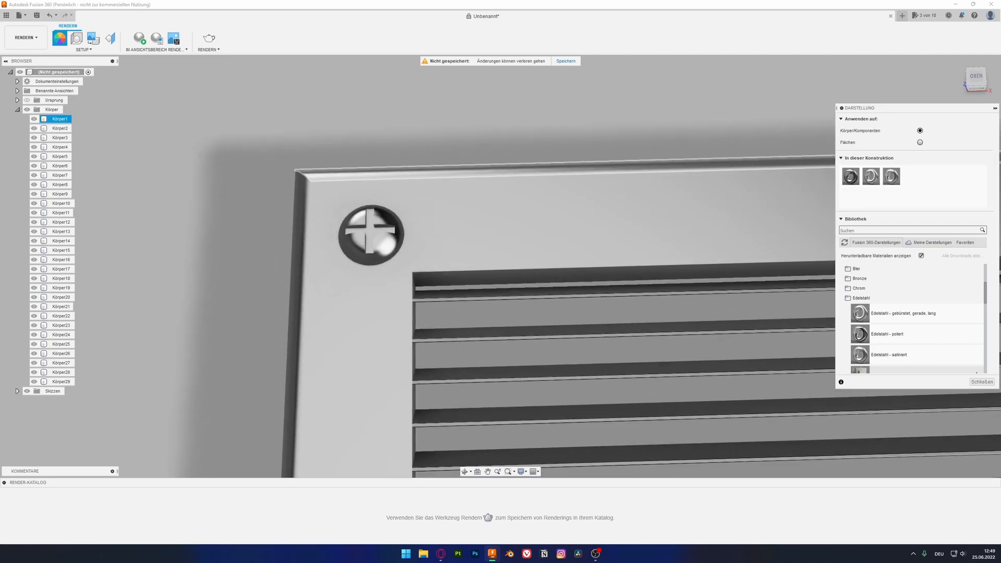
left_click_drag(888, 334, 730, 229)
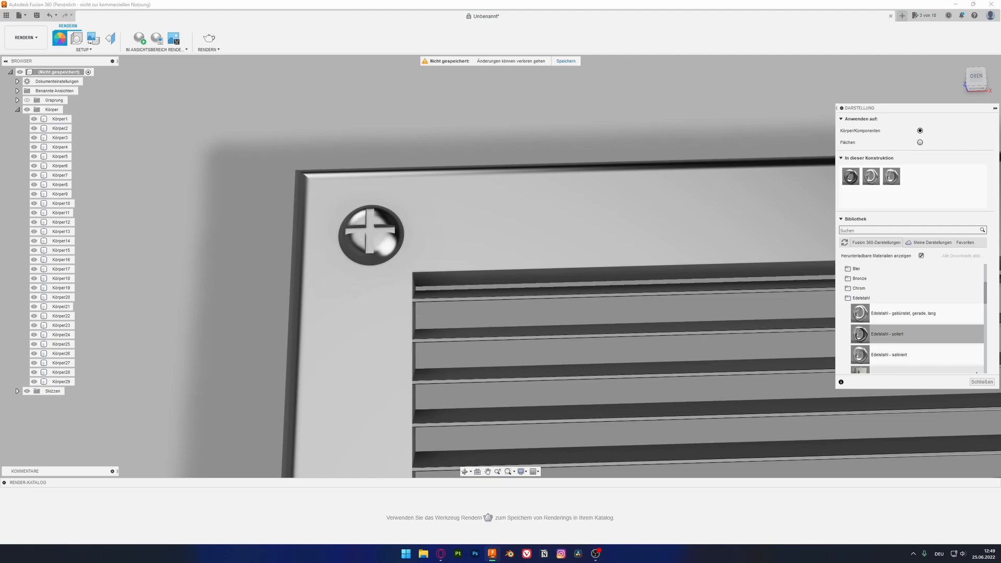
scroll(356, 230, "up", 5)
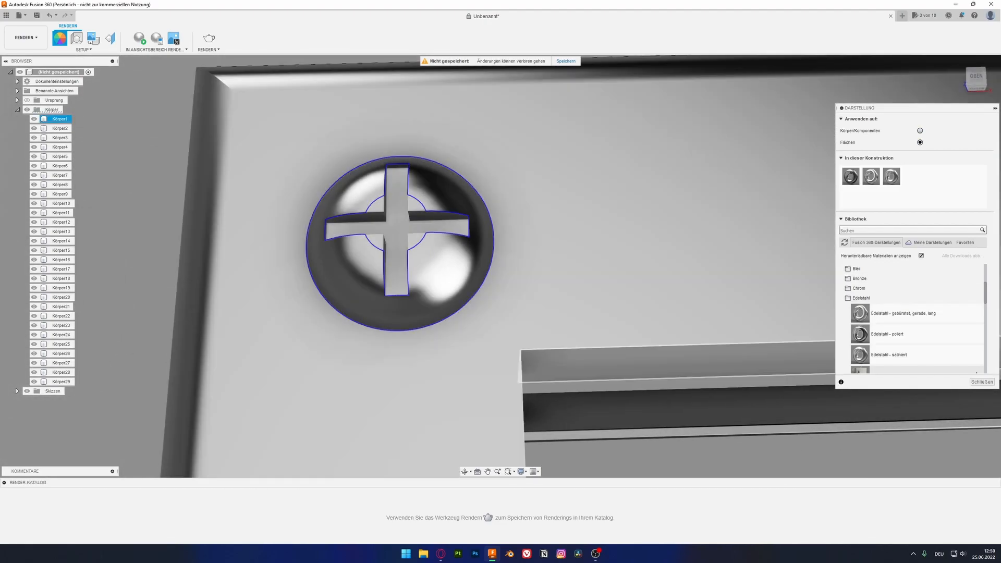
Step: Apply the Edelstahl - poliert appearance to the faces of the upper-right screw head
scroll(248, 309, "down", 10)
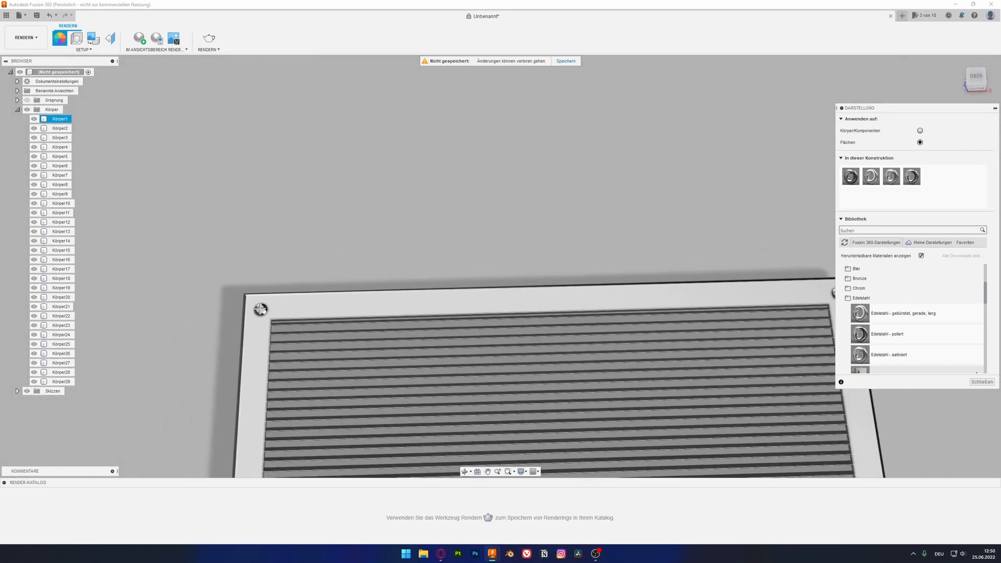
middle_click_drag(250, 312, 222, 308)
scroll(855, 294, "up", 8)
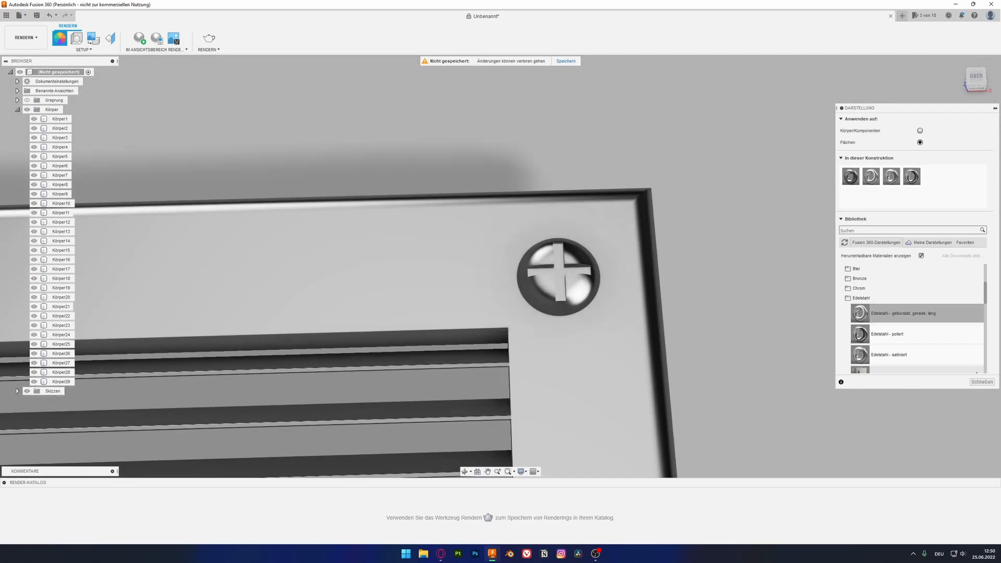
left_click_drag(886, 333, 545, 305)
Step: Apply the Edelstahl - poliert appearance to the faces of the lower-right screw head
scroll(673, 362, "down", 8)
scroll(666, 308, "up", 8)
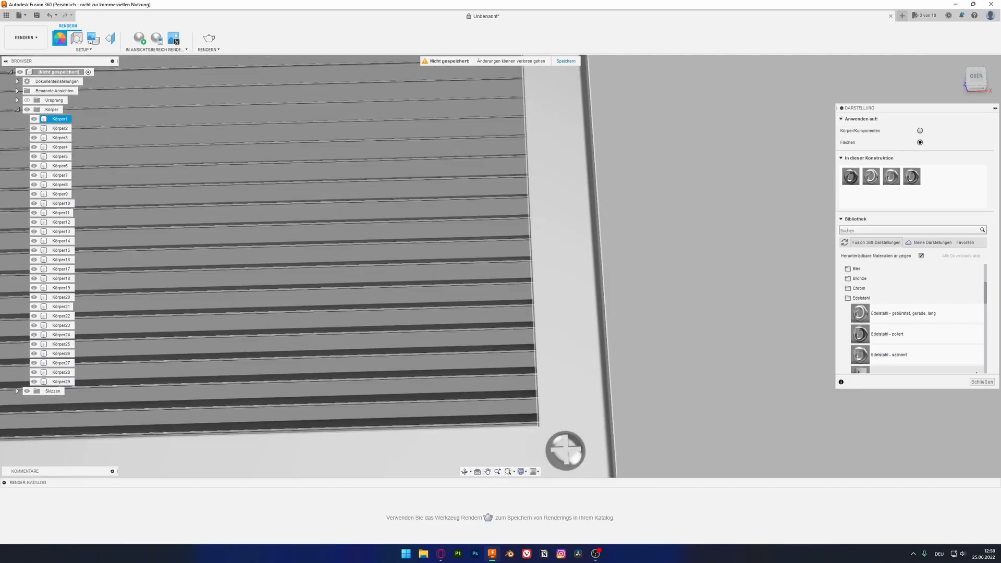
left_click_drag(886, 333, 589, 450)
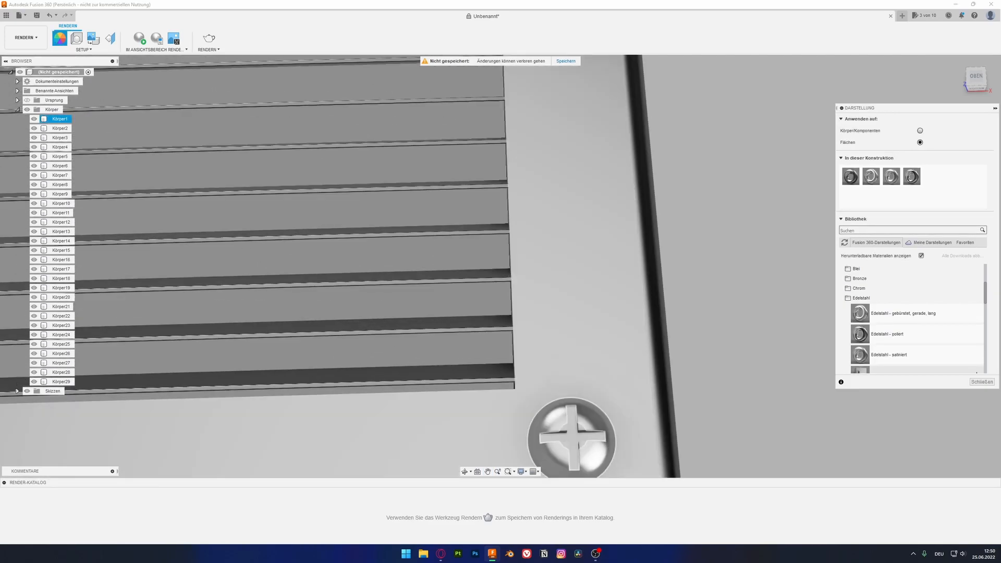
Step: Apply the Edelstahl - poliert appearance to the faces of the lower-left screw head
scroll(688, 373, "down", 8)
middle_click_drag(678, 372, 874, 358)
scroll(448, 387, "up", 9)
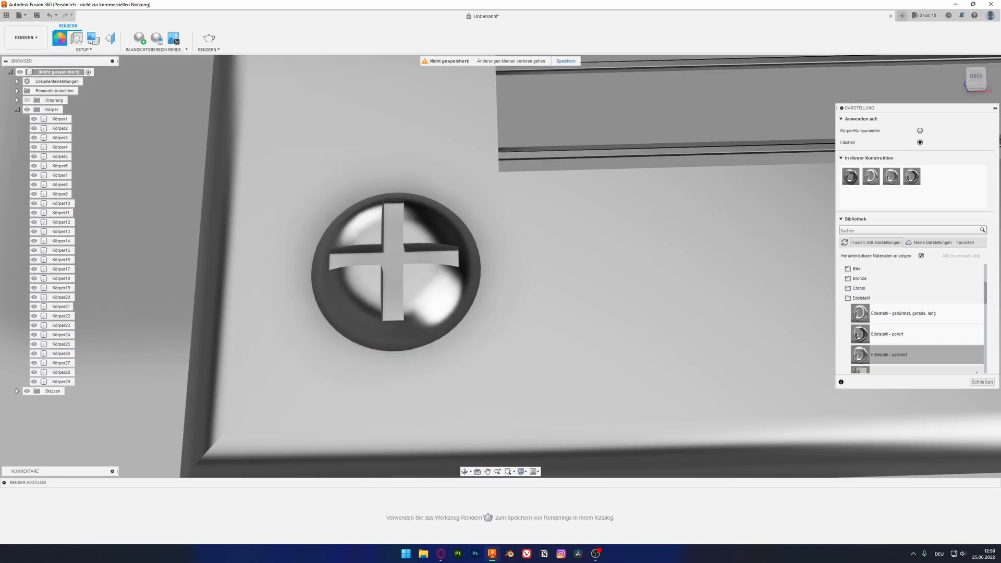
left_click_drag(887, 333, 444, 316)
scroll(447, 355, "down", 9)
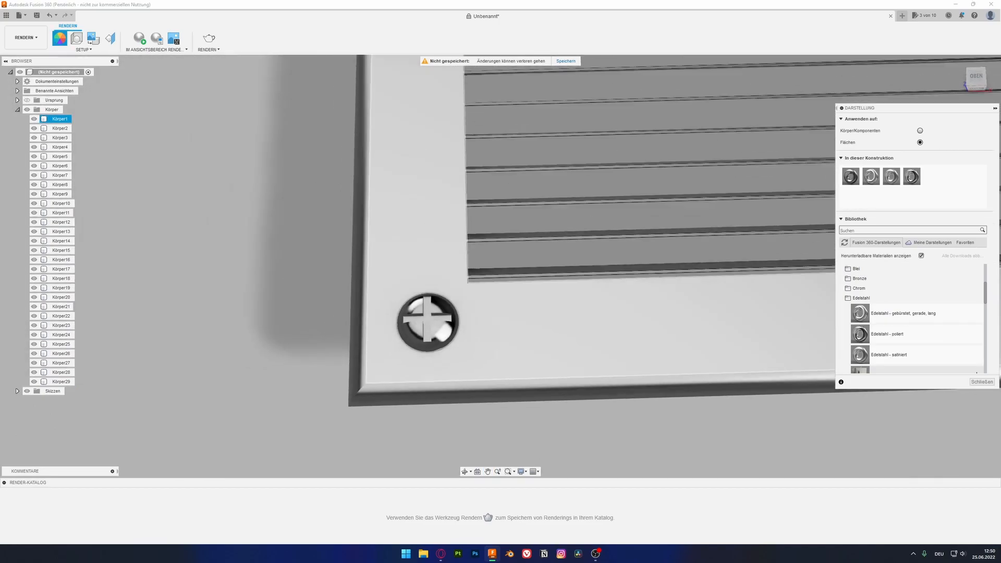
middle_click_drag(625, 255, 664, 284, "shift")
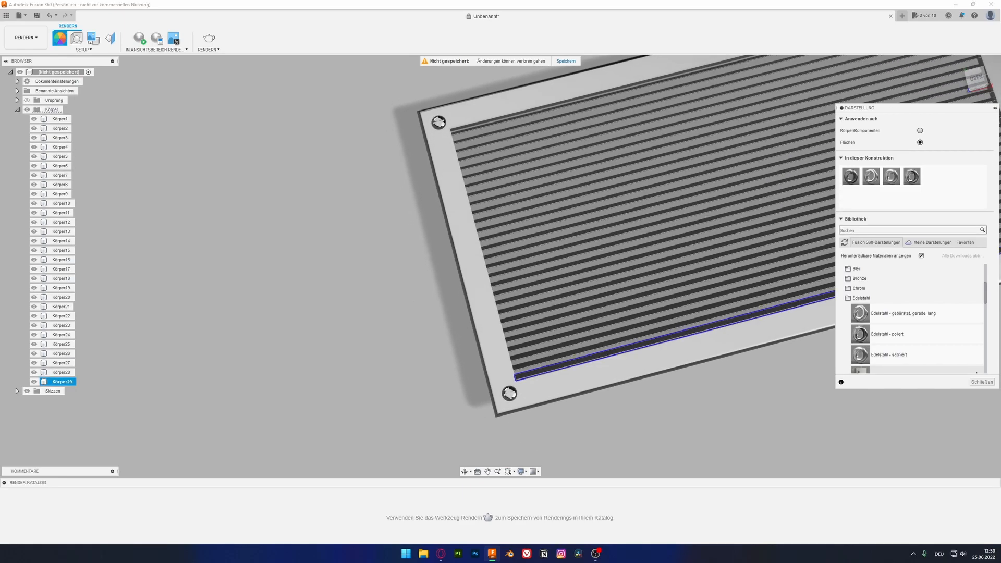
Step: Select all the slat bodies from Körper2 to Körper29 and apply the Edelstahl - satiniert appearance to them
left_click(61, 128, "shift")
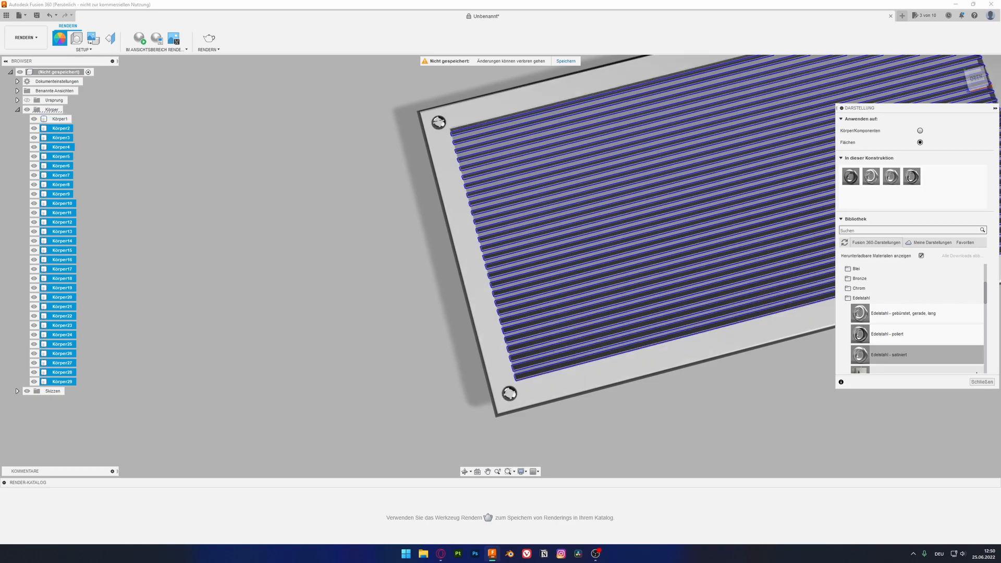
scroll(916, 355, "down", 4)
scroll(916, 313, "up", 3)
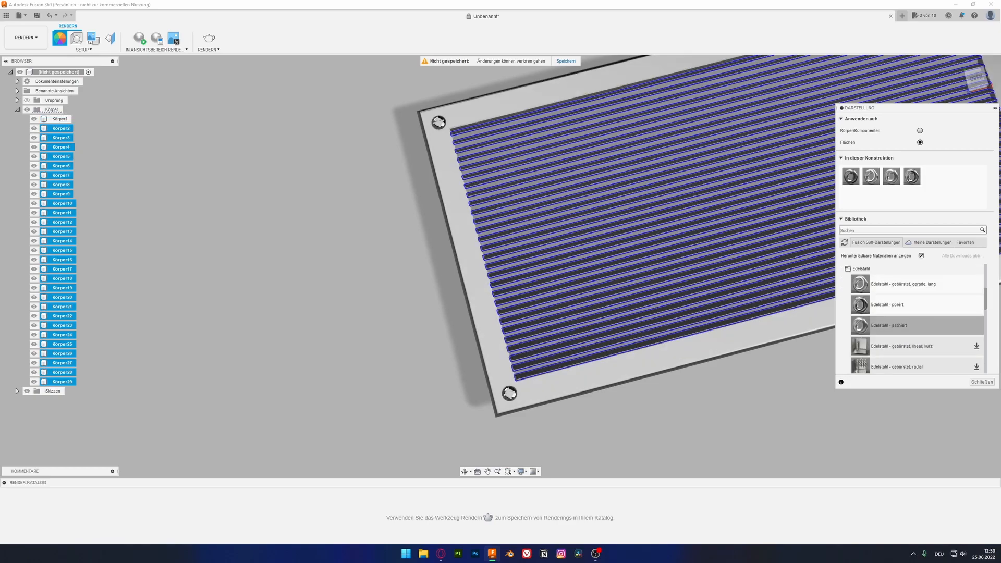
left_click_drag(881, 325, 782, 235)
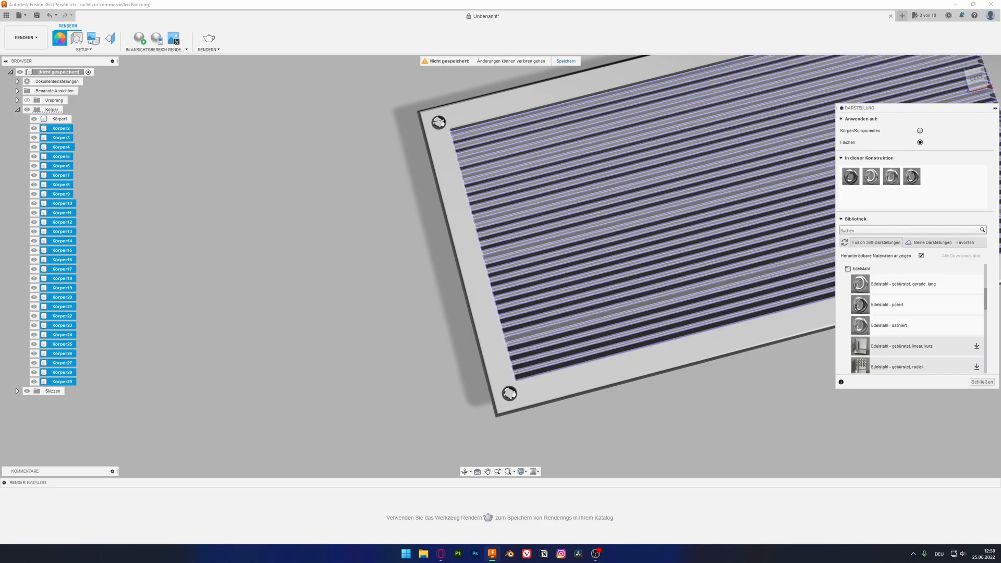
Step: Apply the Edelstahl - satiniert appearance to the frame body Körper1
scroll(499, 371, "down", 3)
mouse_move(499, 371)
middle_mouse_down("shift")
mouse_move(499, 405)
mouse_move(520, 404)
mouse_move(472, 419)
middle_mouse_up("shift")
left_click_drag(860, 325, 60, 119)
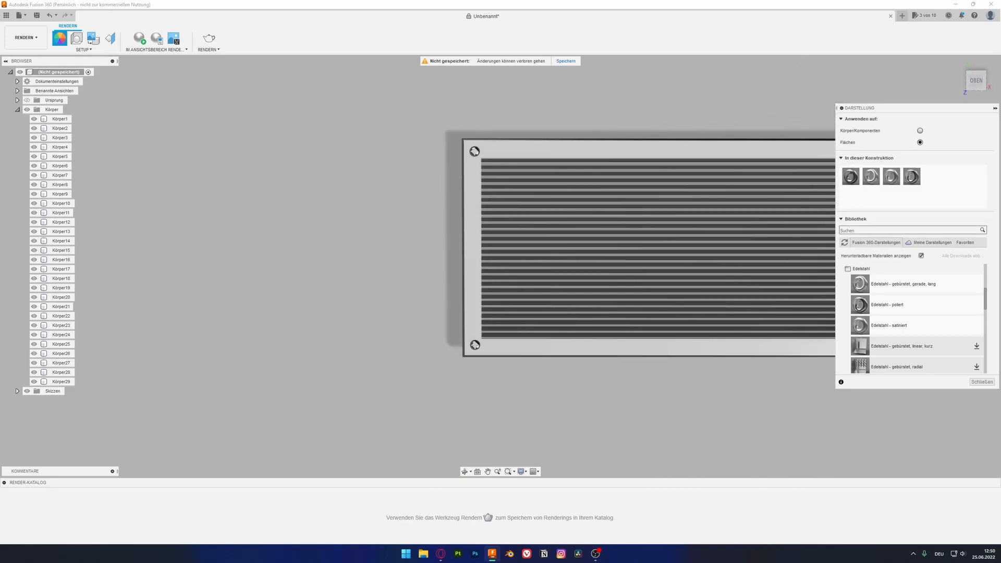
Step: Enable ground reflections in the scene settings, leaving the solid background colour as it is
left_click(76, 38)
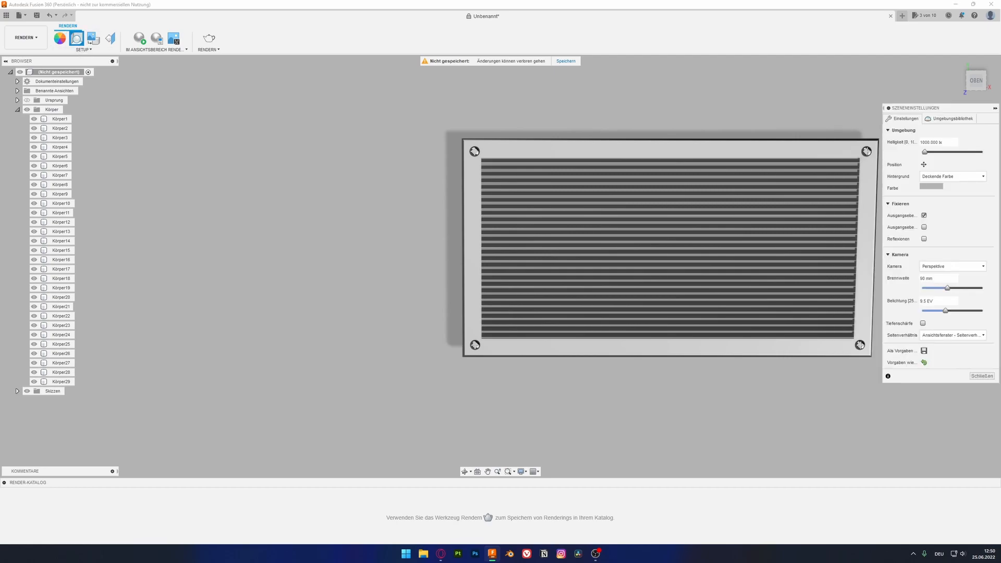
left_click(931, 186)
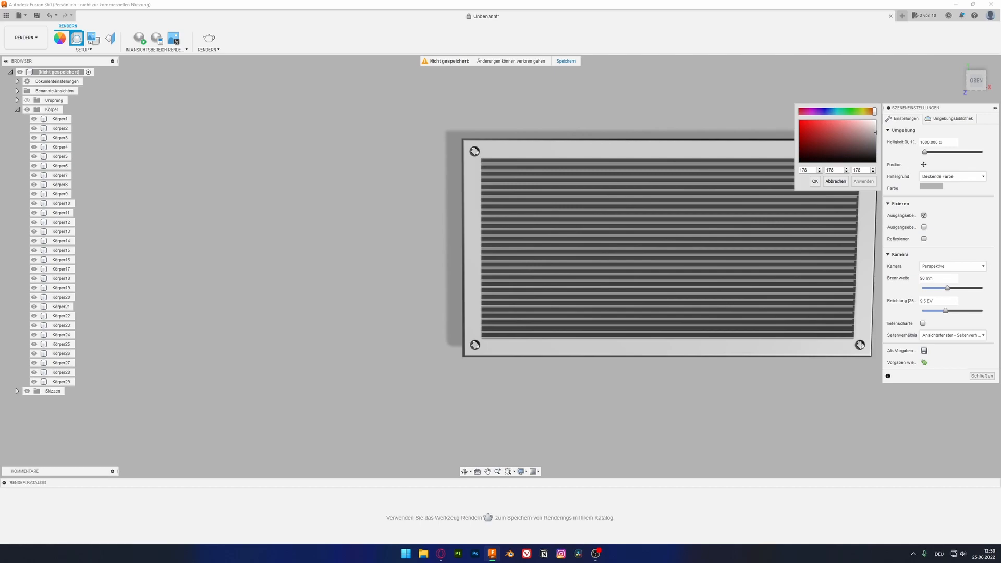
left_click(836, 181)
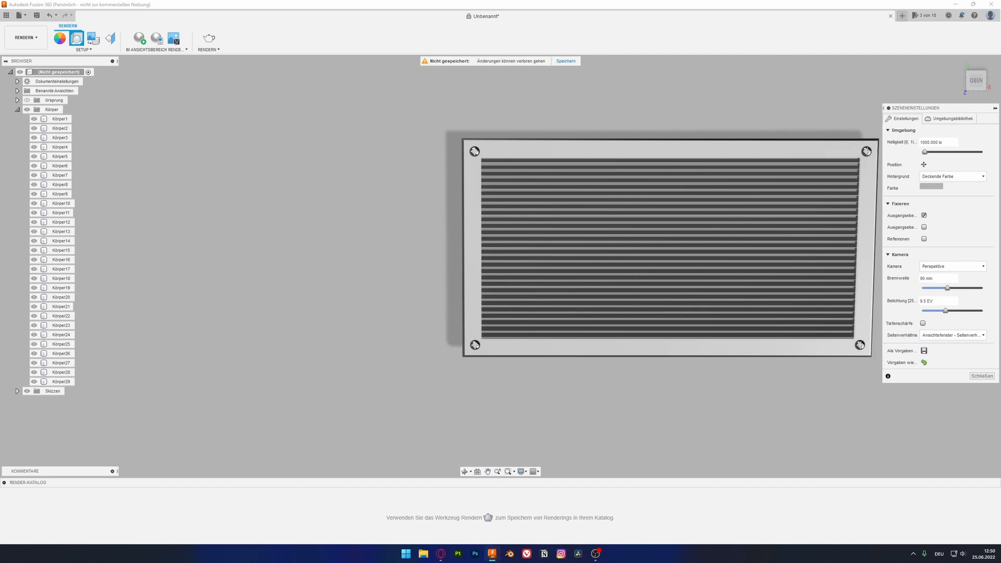
left_click(924, 239)
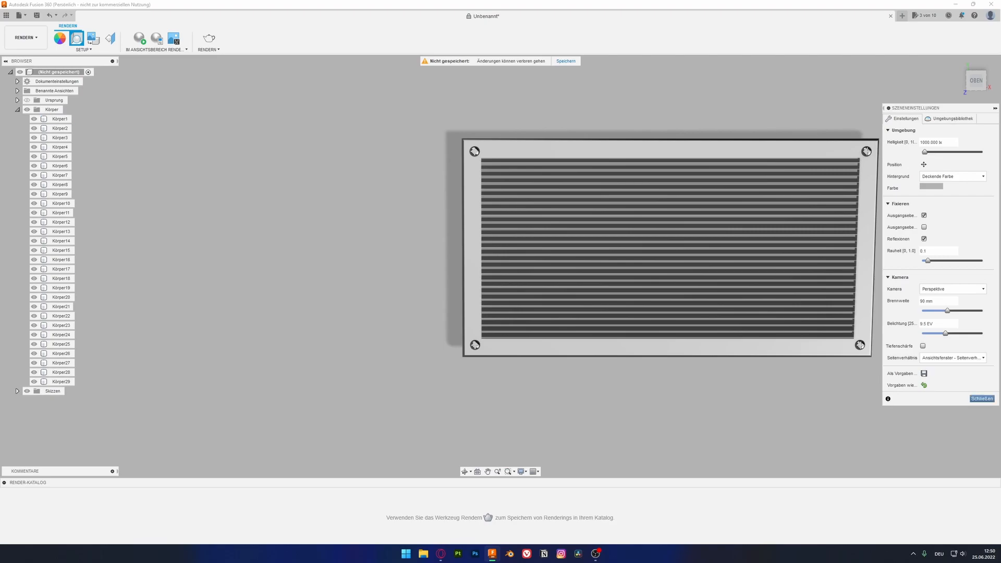
left_click(982, 399)
Step: Orient the grille to an upright angled perspective view, run an in-canvas render of it and stop the render
middle_click_drag(741, 292, 583, 252, "shift")
left_click_drag(977, 77, 953, 70)
middle_click_drag(678, 250, 757, 282)
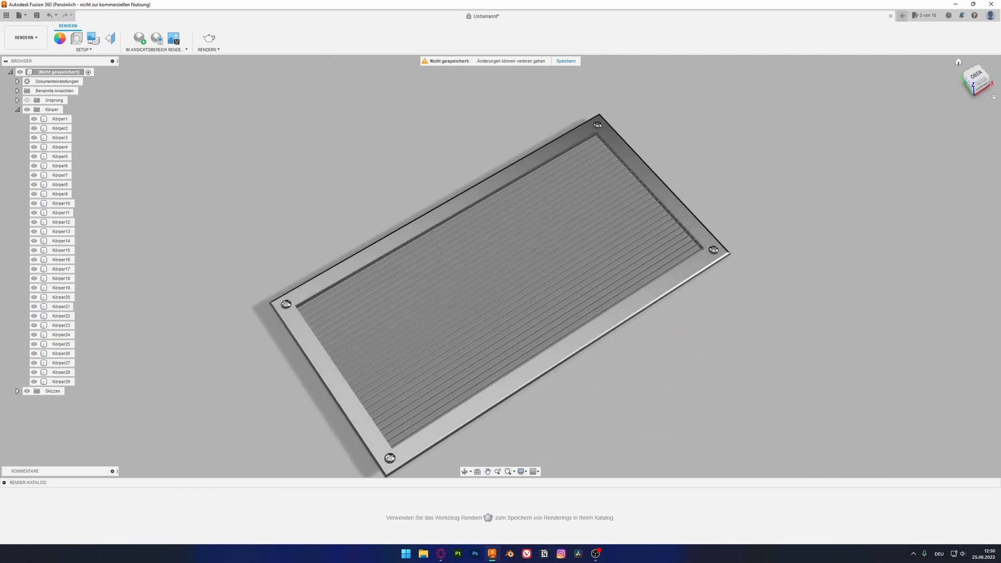
left_click(970, 78)
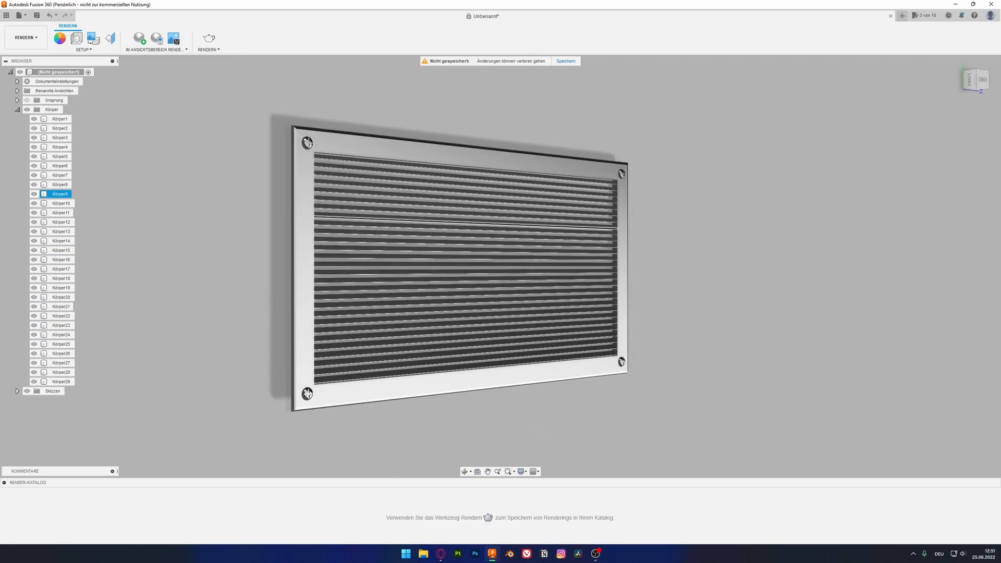
left_click(139, 38)
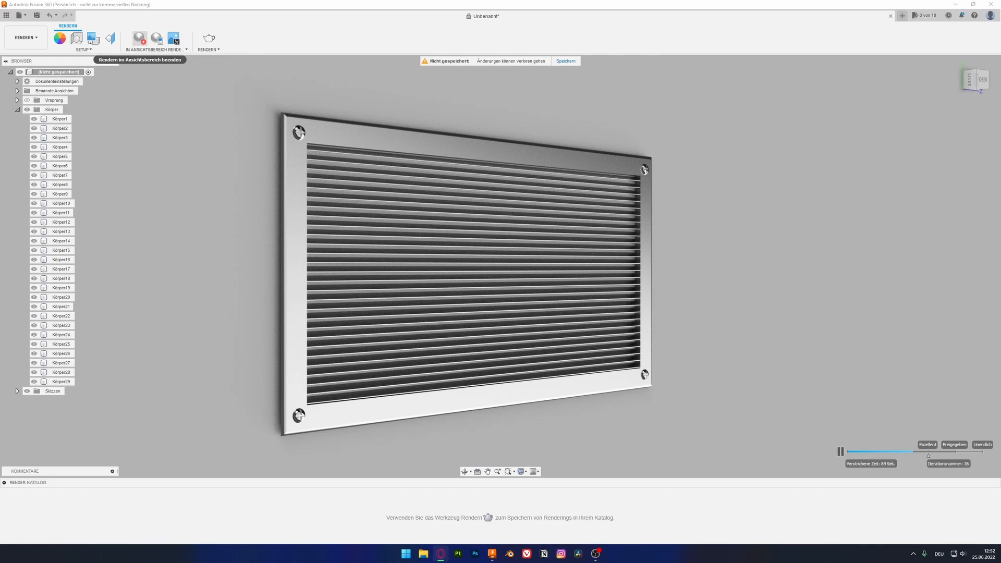
left_click(139, 39)
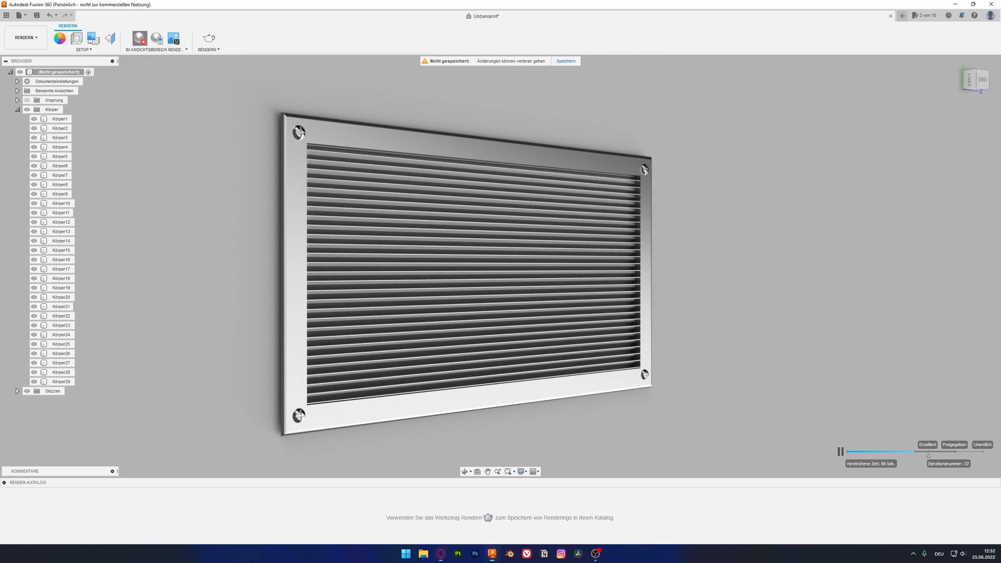
Step: Add the Farbe - Metallic (Dunkelgrau) paint to the design's appearances and delete one surplus steel appearance
key("a")
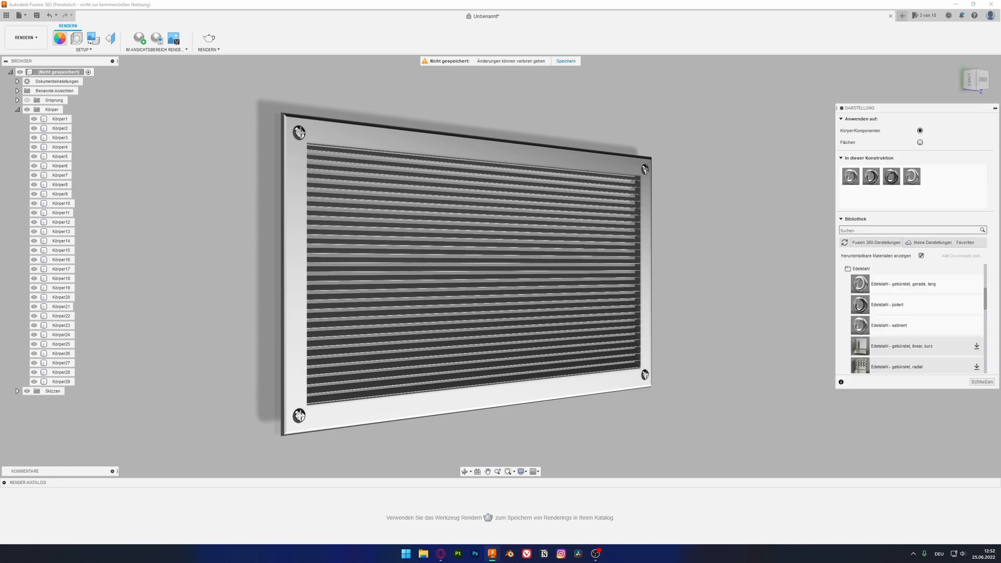
scroll(913, 313, "down", 10)
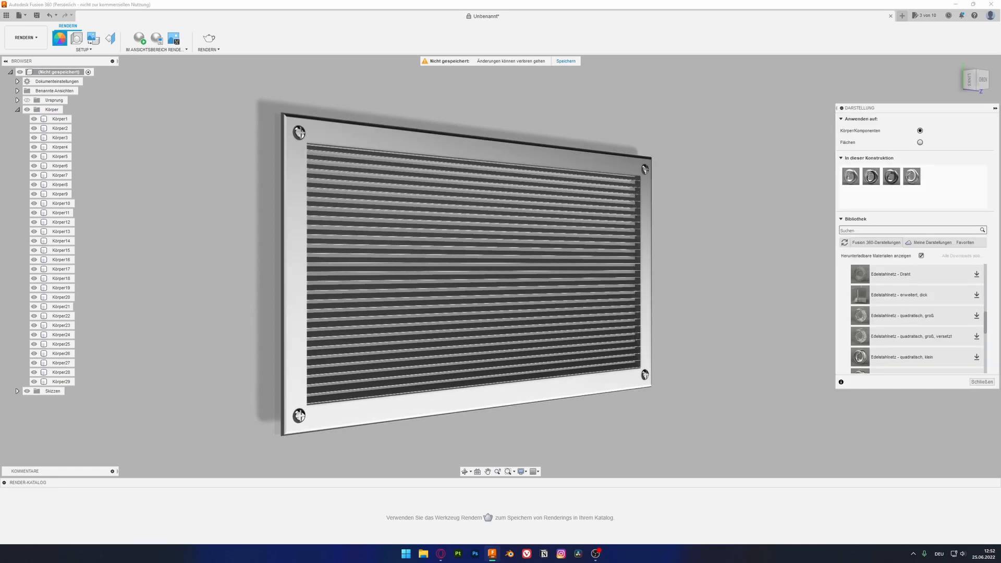
scroll(913, 318, "up", 10)
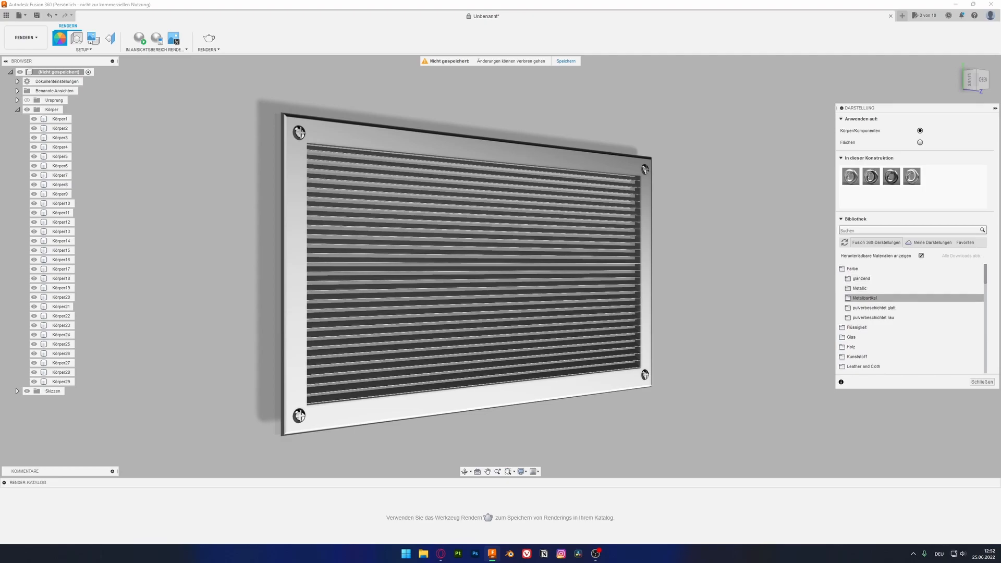
left_click(859, 288)
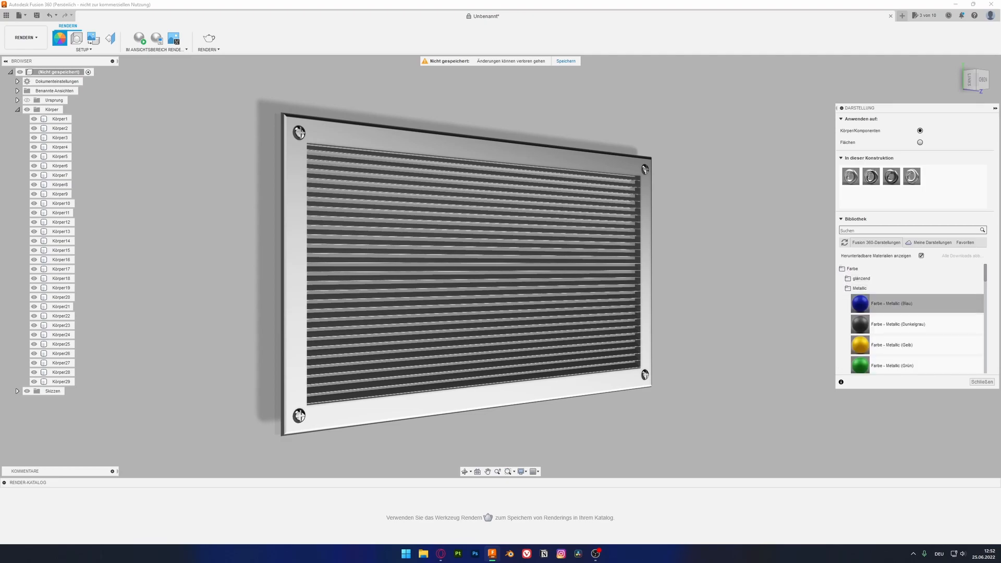
left_click_drag(861, 324, 912, 184)
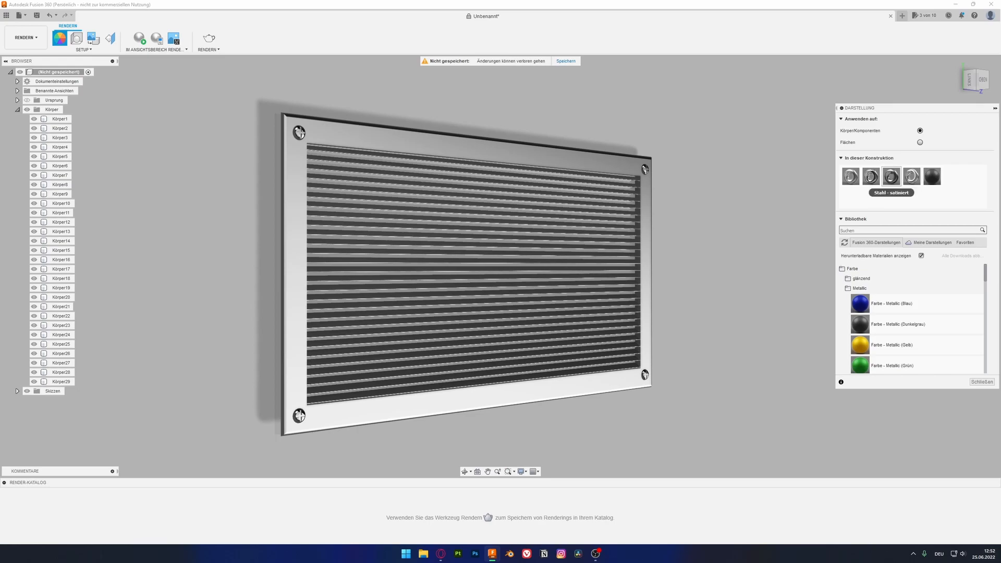
right_click(911, 181)
left_click(936, 202)
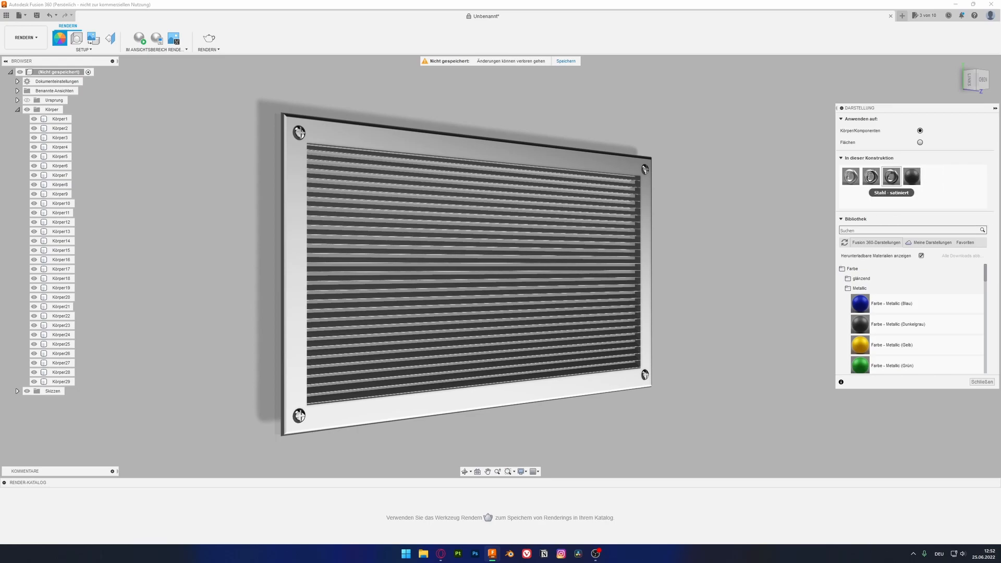
Step: Replace Stahl - satiniert and the steel appearance used on the frame and slats with Farbe - Metallic (Dunkelgrau)
left_click_drag(912, 178, 891, 178)
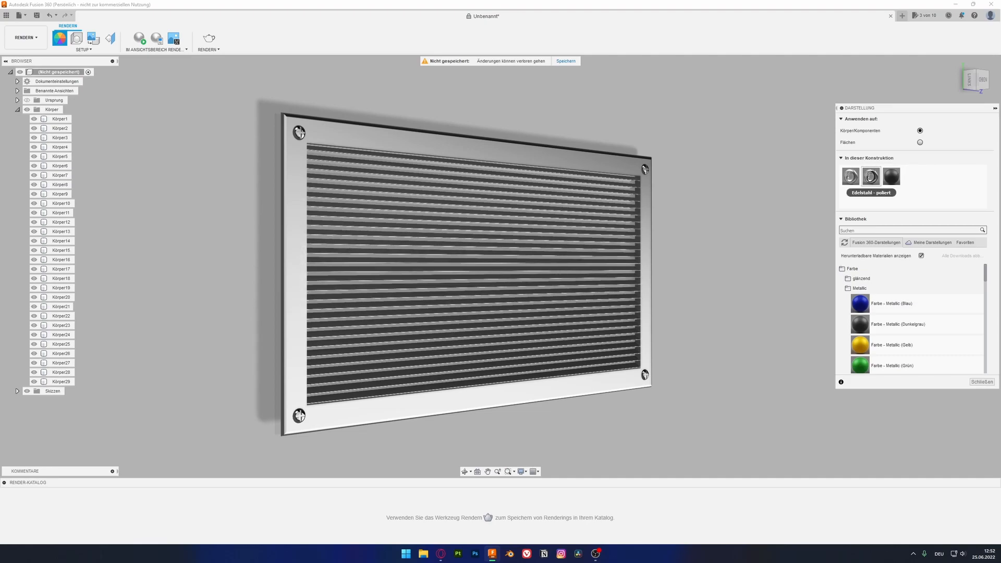
left_click_drag(892, 178, 872, 178)
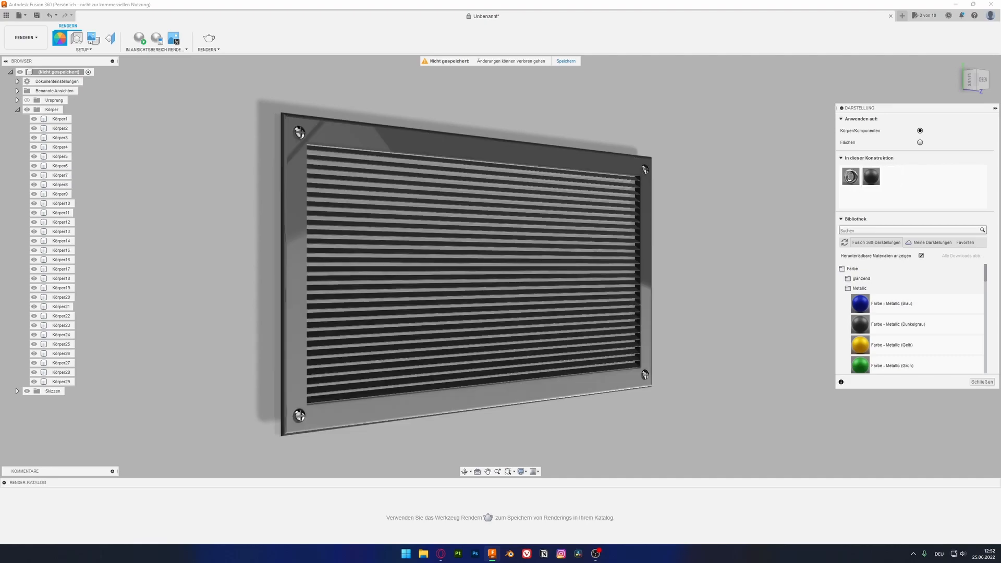
Step: Replace the grille's dark grey metallic paint with Farbe - Metallpartikel (Schwarz) and start an in-canvas render
left_click(860, 288)
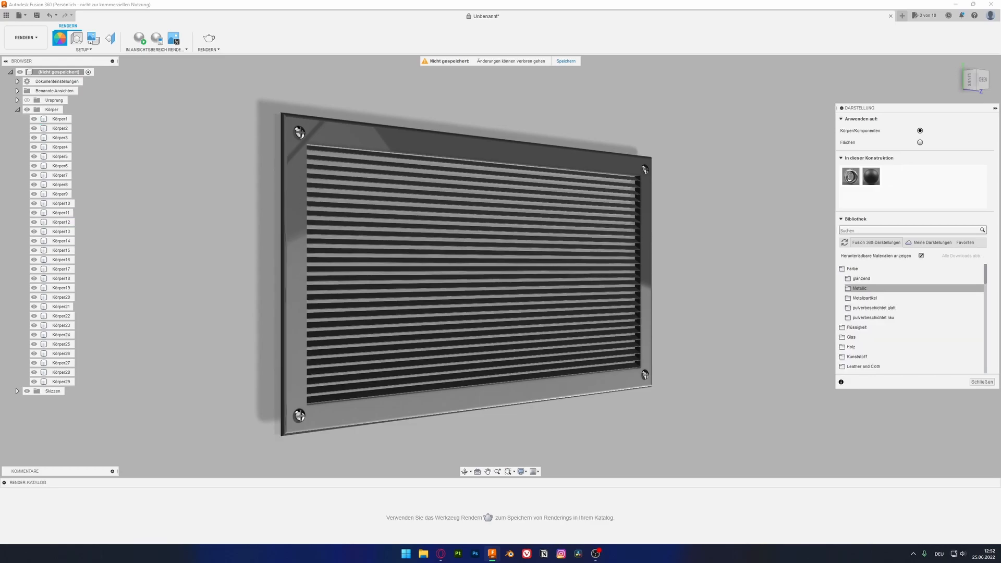
left_click(864, 298)
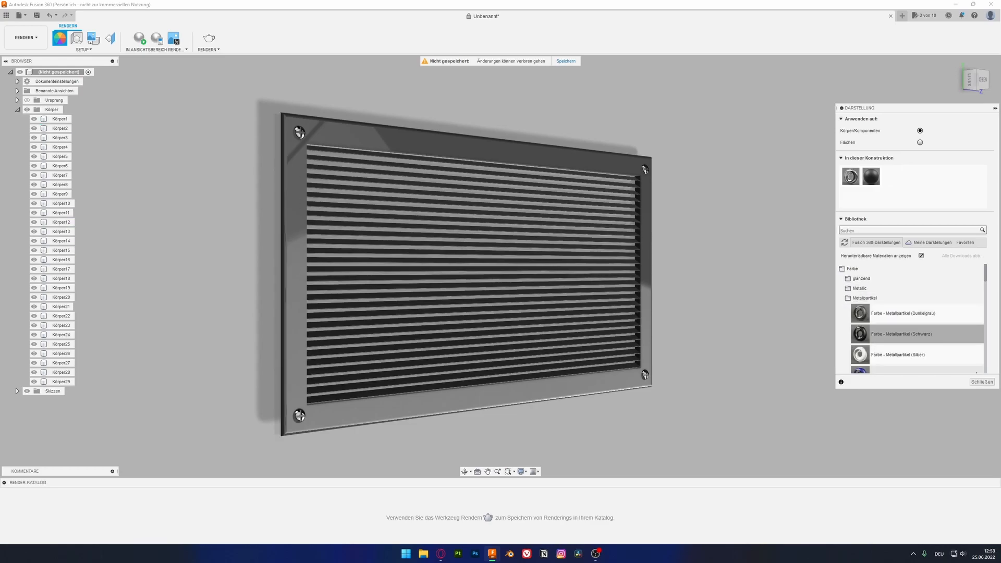
left_click_drag(862, 334, 871, 177)
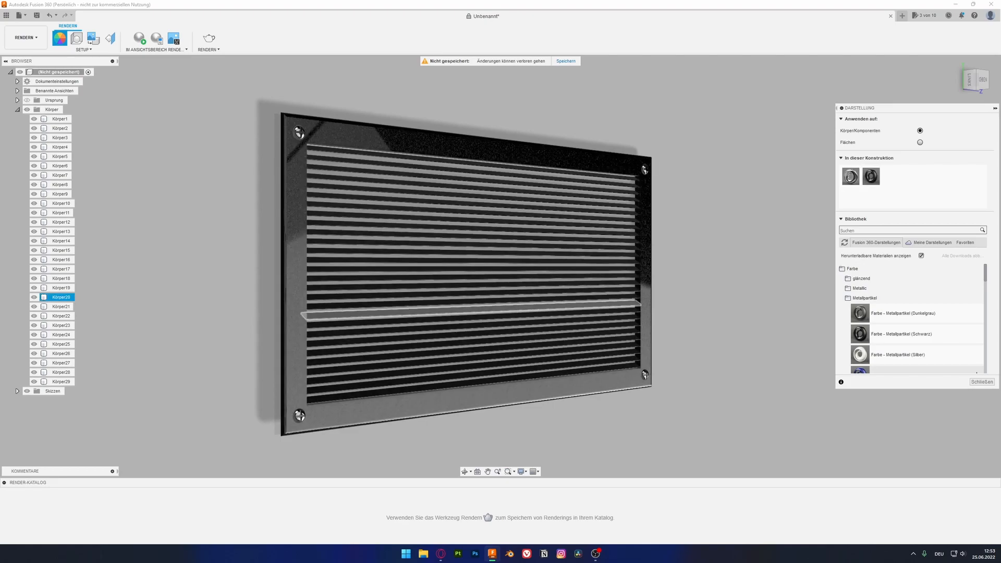
scroll(471, 371, "up", 1)
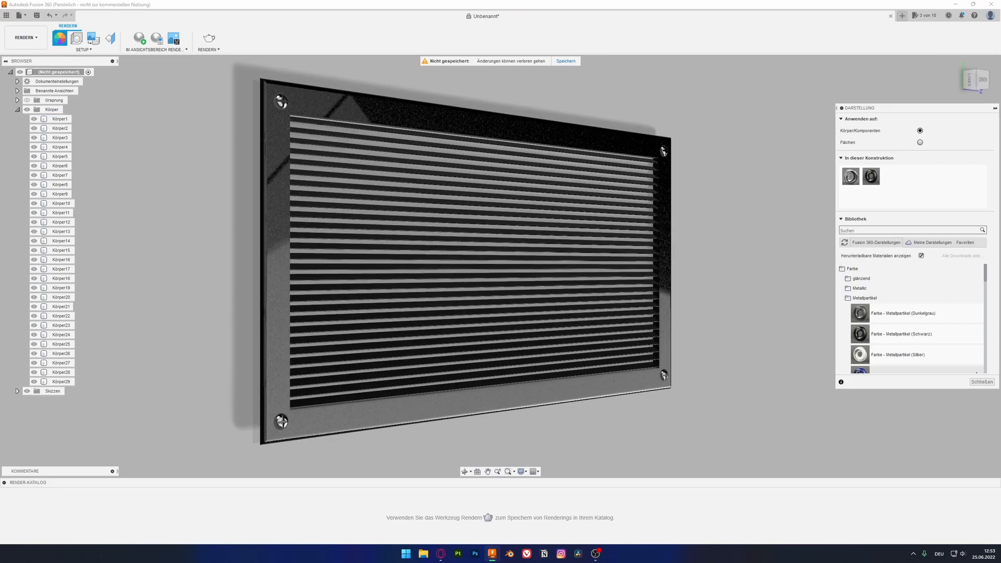
left_click(139, 38)
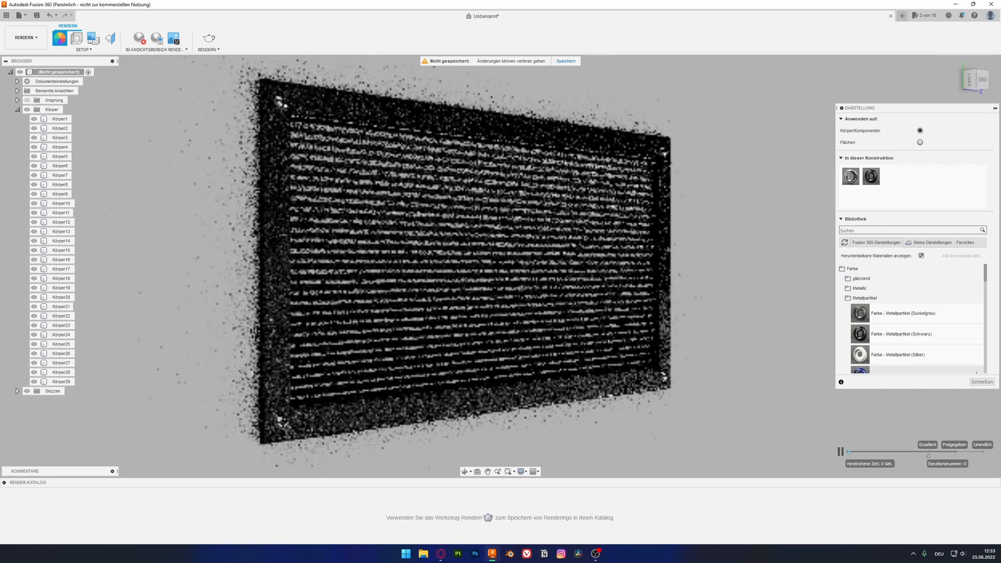